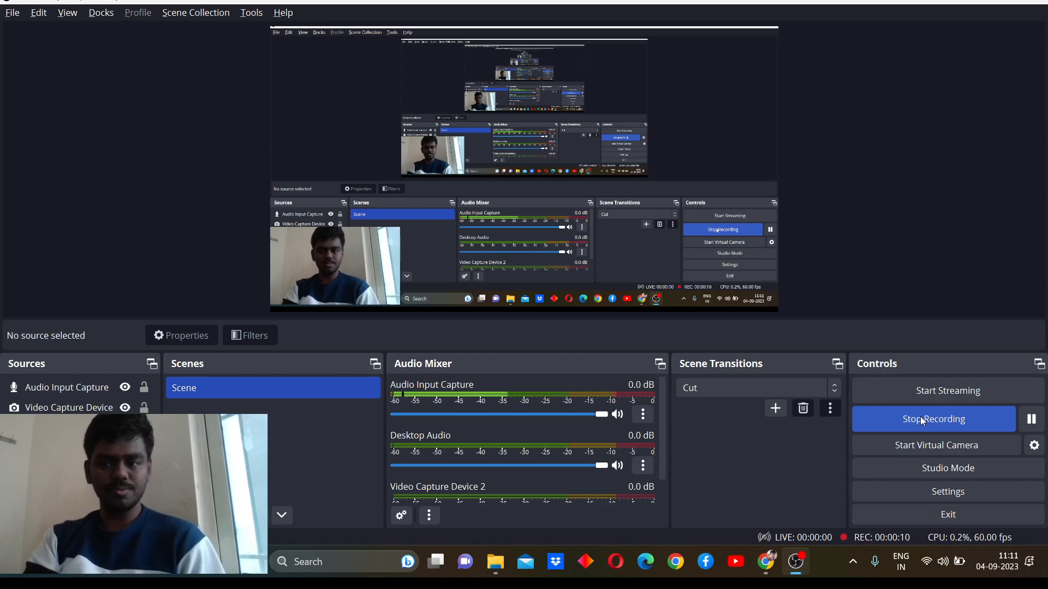
click(1033, 420)
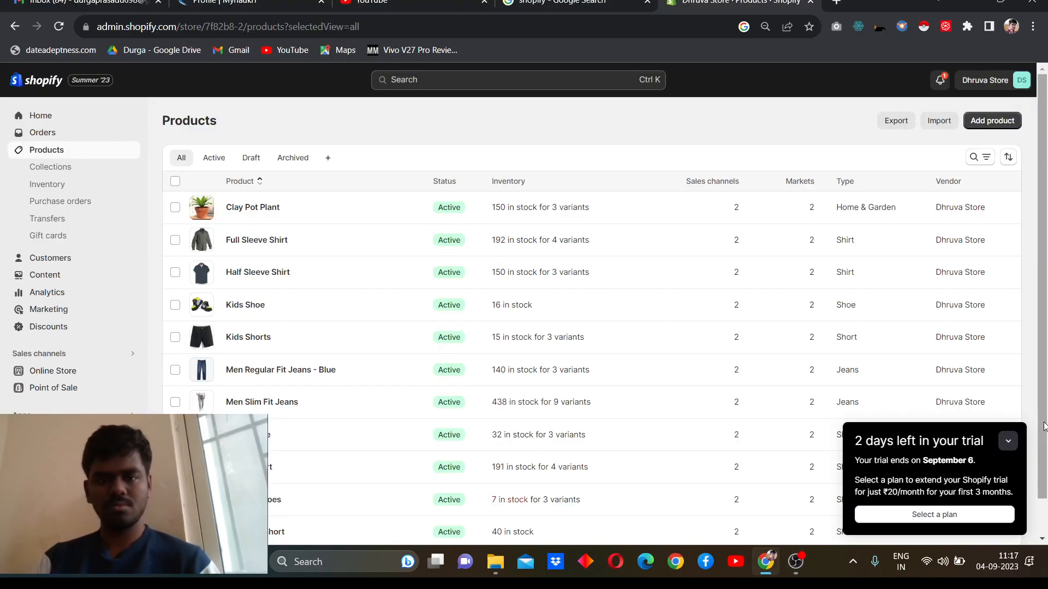
scroll(816, 463, down, 2)
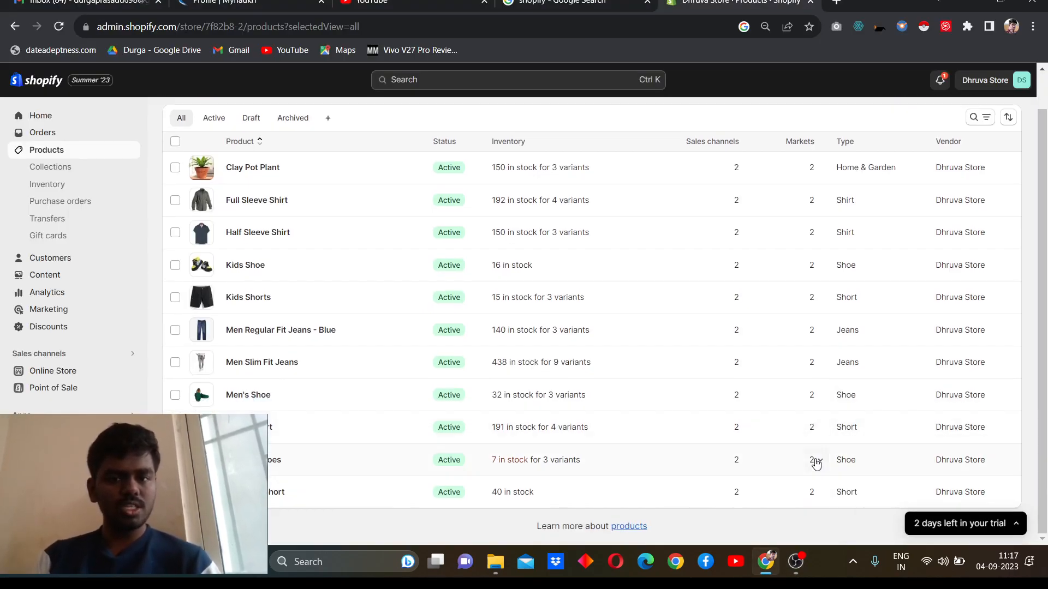
scroll(816, 463, up, 1)
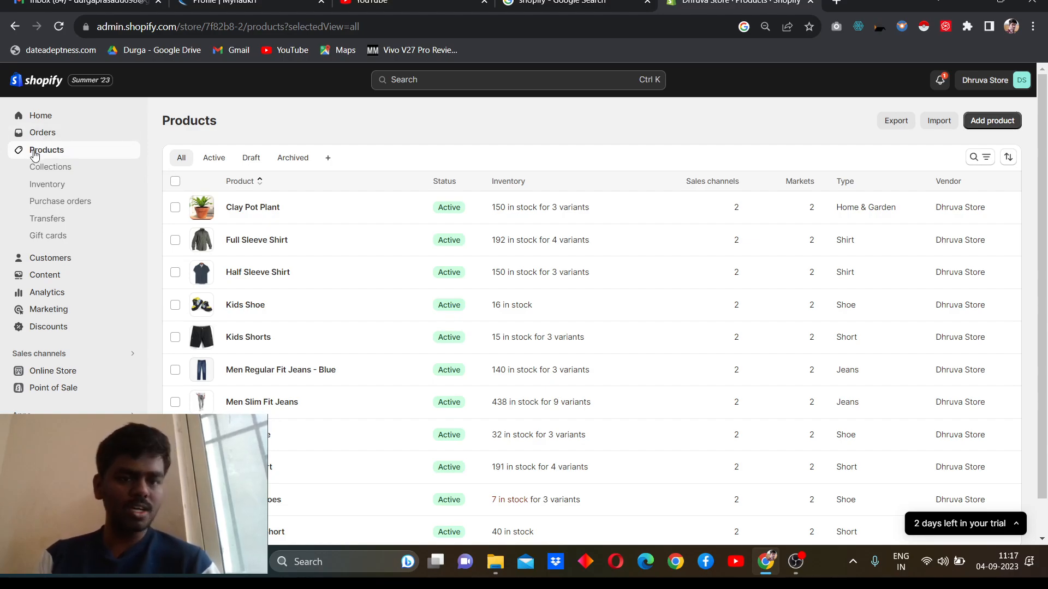
Step: Start a new product and give it the title "Girls Shoes"
click(989, 124)
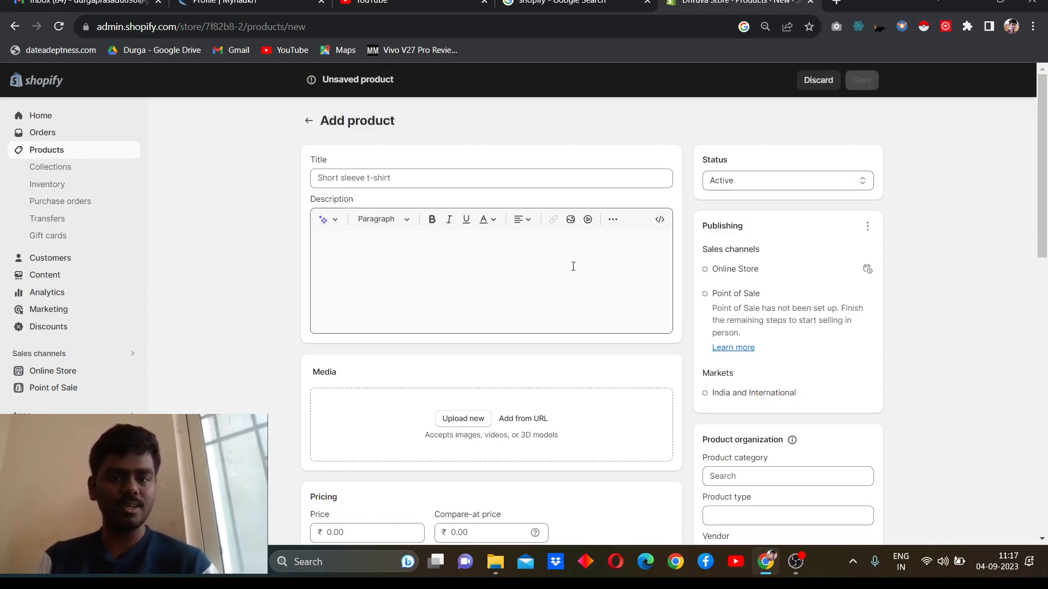
click(588, 177)
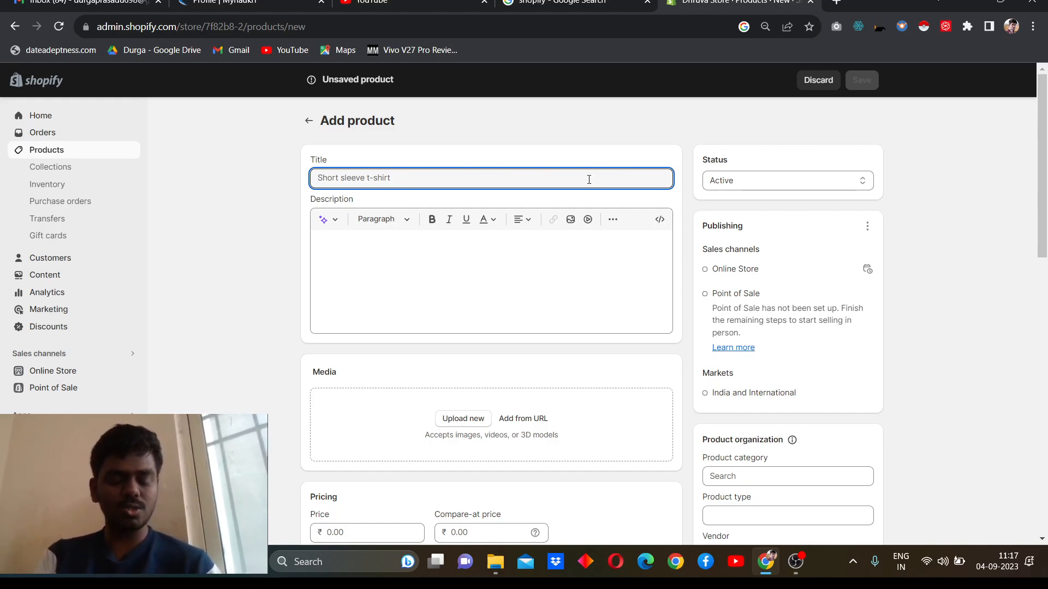
text(Gir)
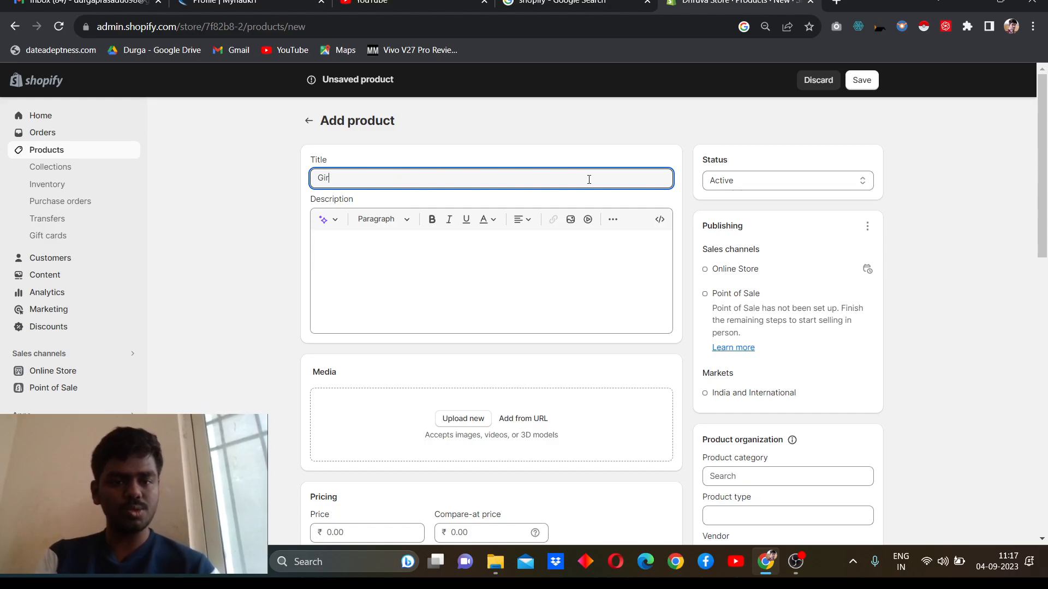
text(ls )
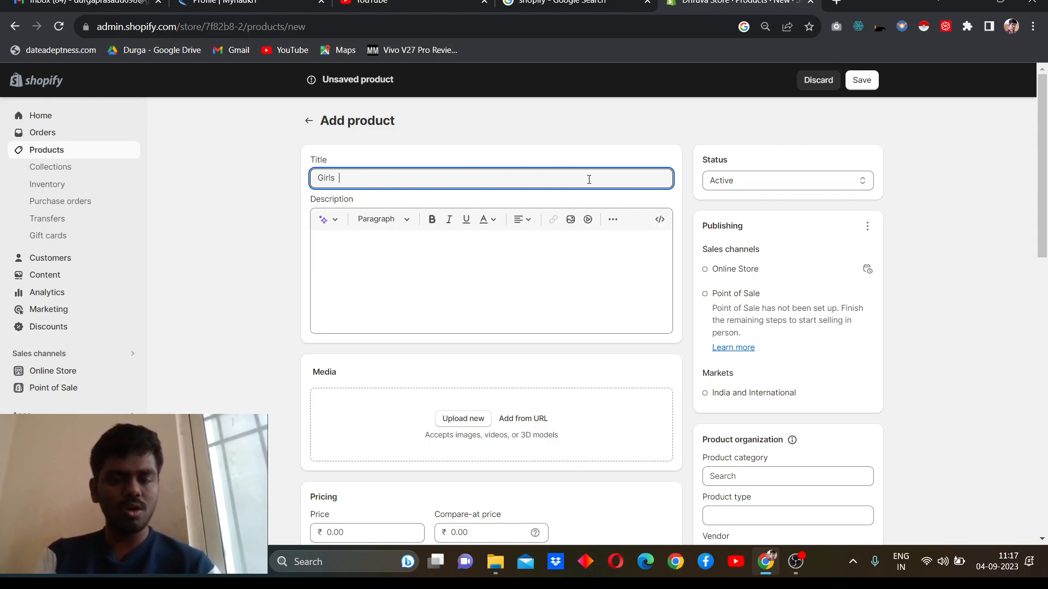
text(Shoes)
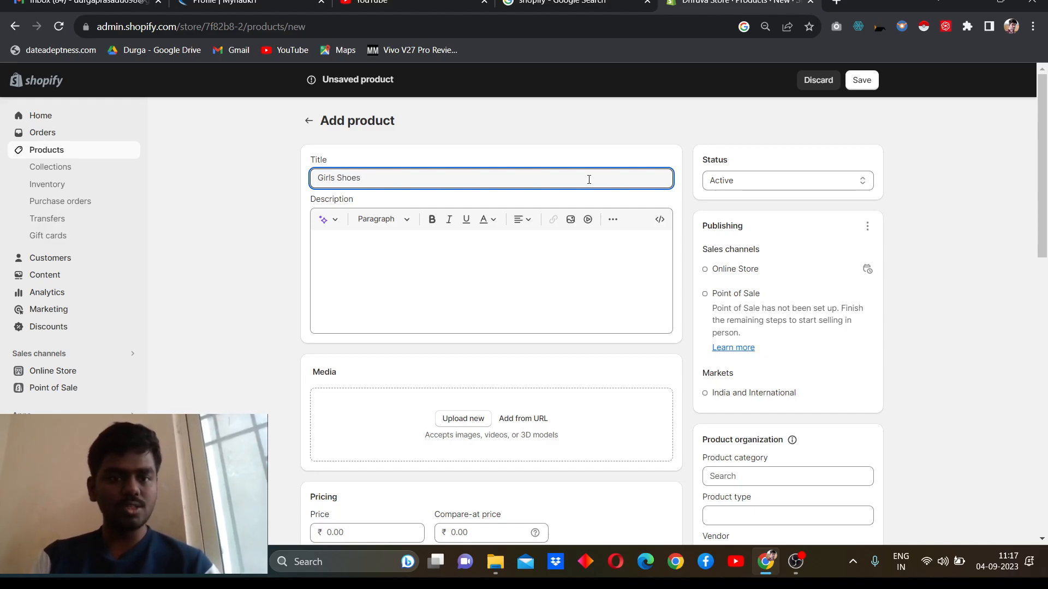
Step: Generate the product description from the keywords "Girls Shoes" in the Expert tone and keep the suggested text
click(451, 272)
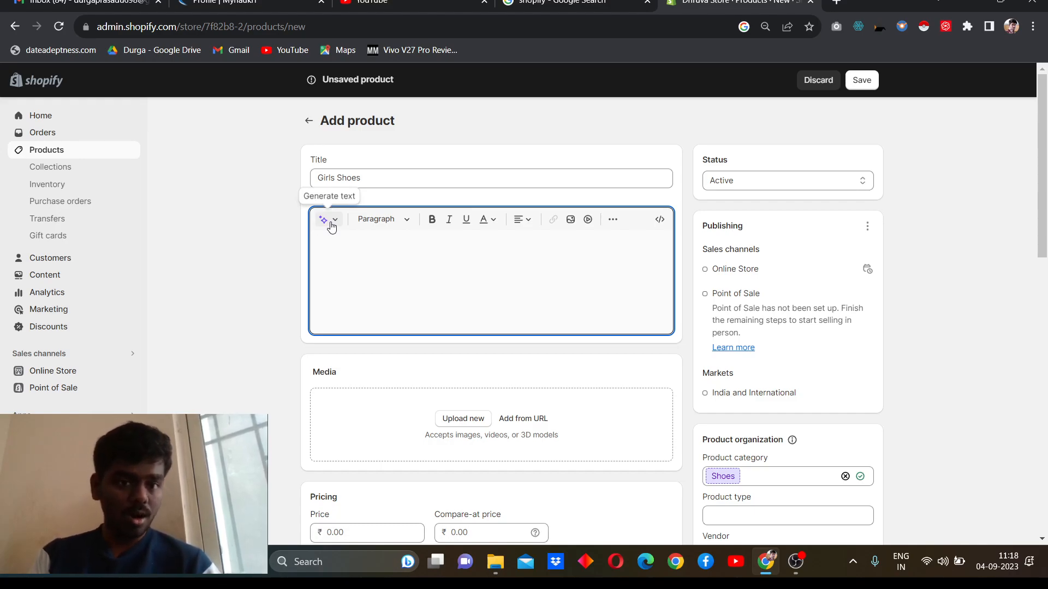
click(331, 225)
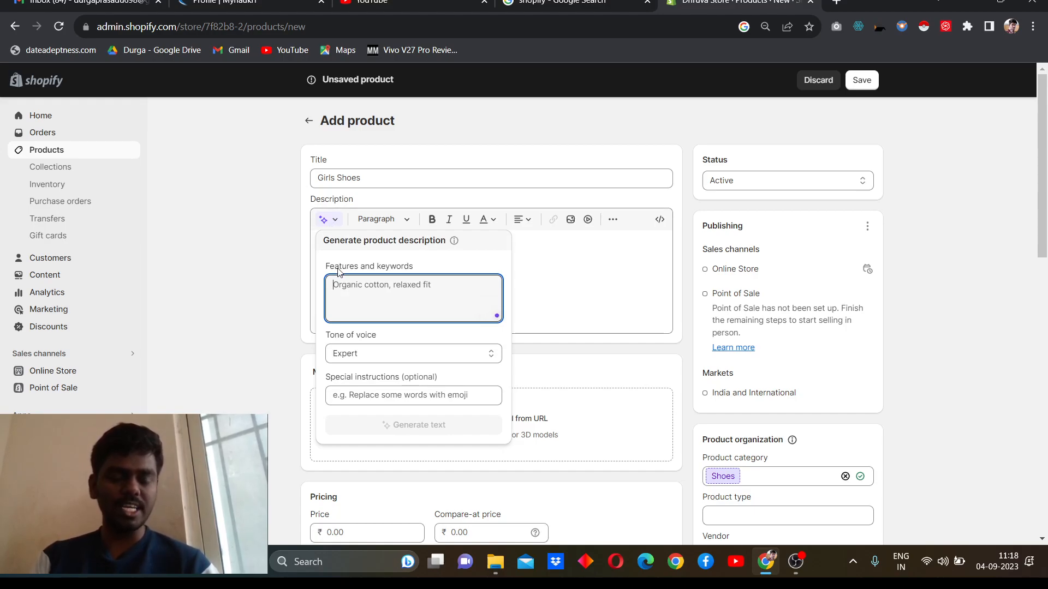
text(Girls S)
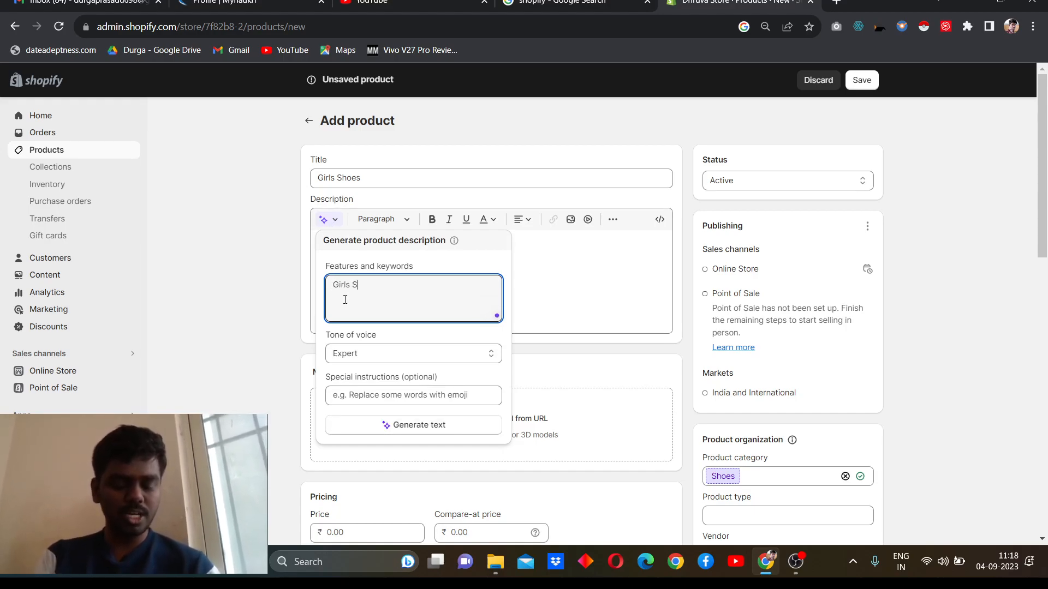
text(hoes)
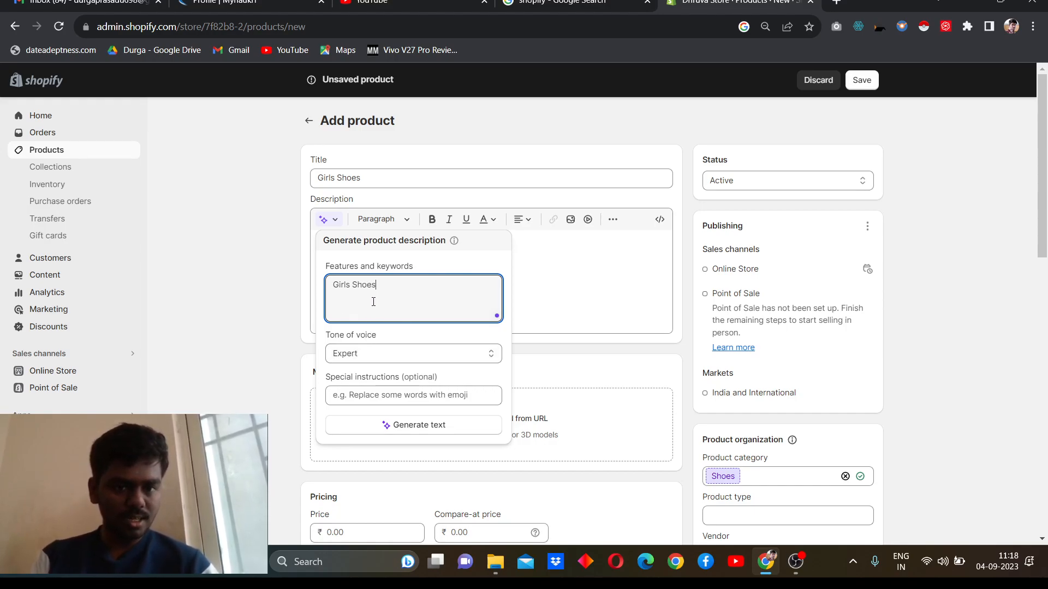
click(366, 357)
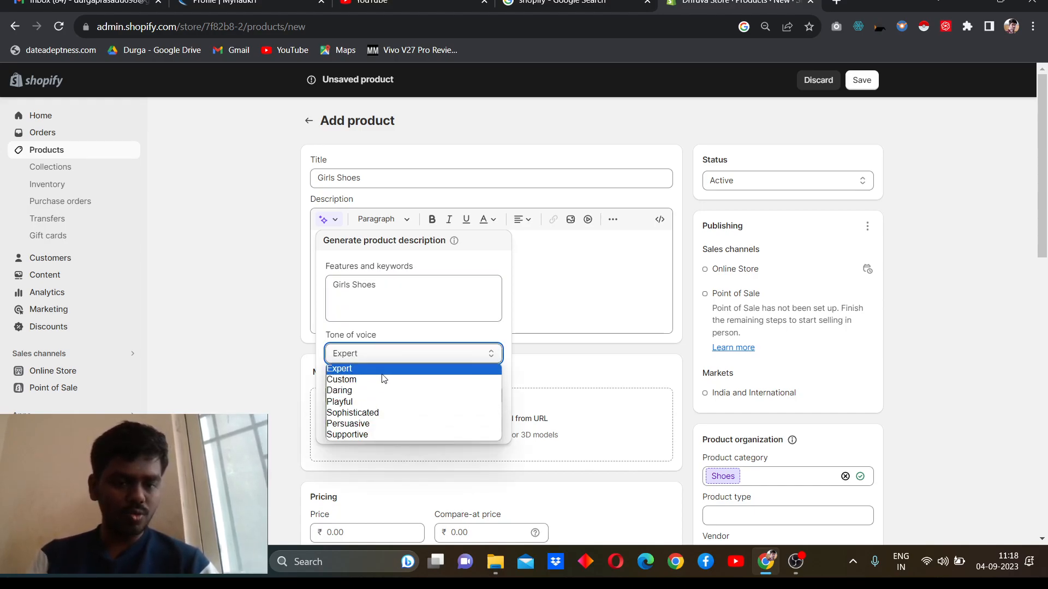
click(397, 356)
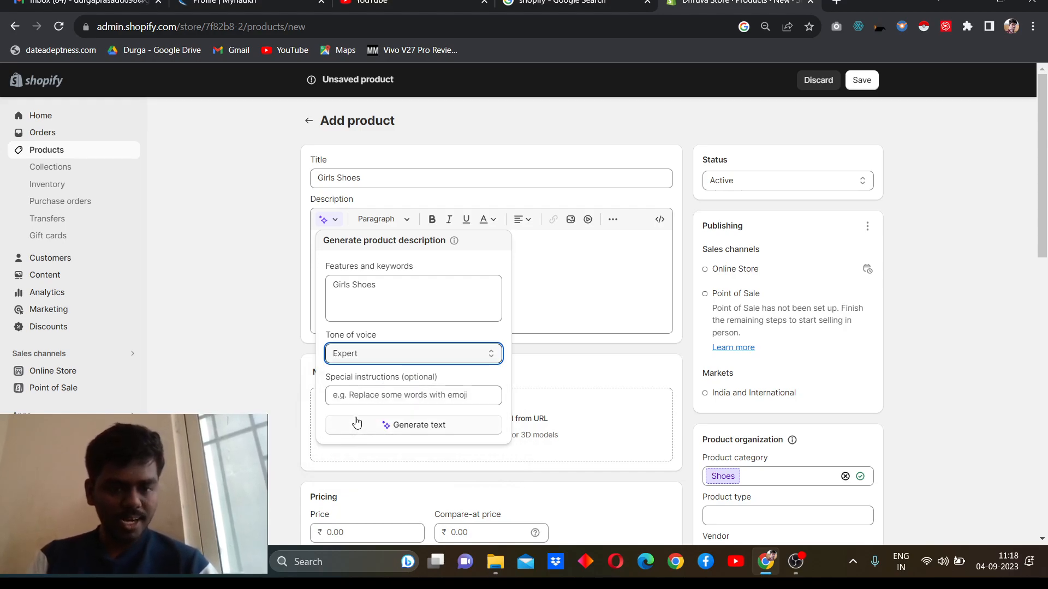
click(366, 394)
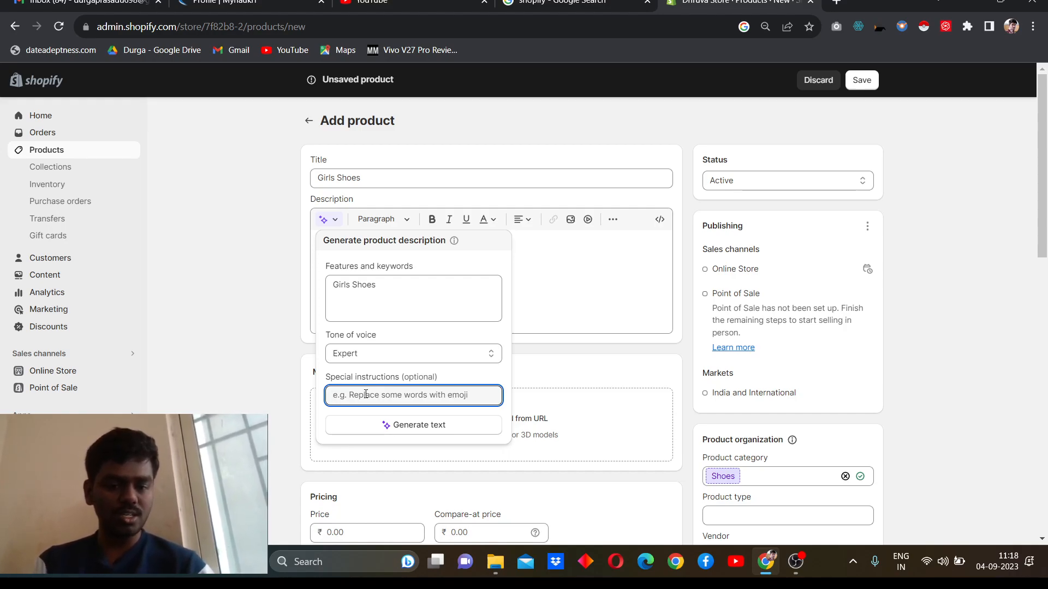
click(418, 426)
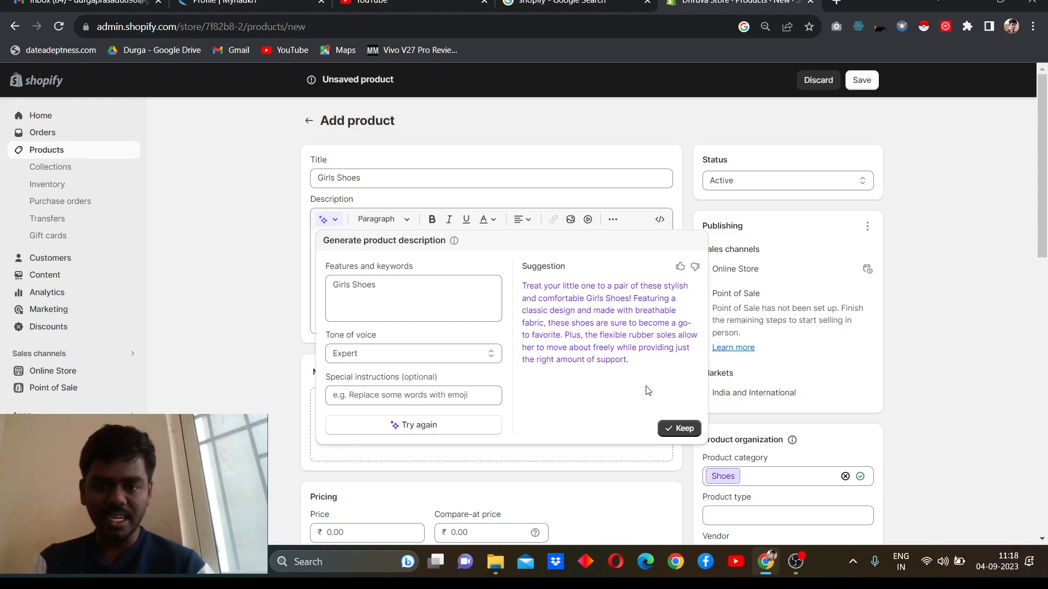
click(674, 430)
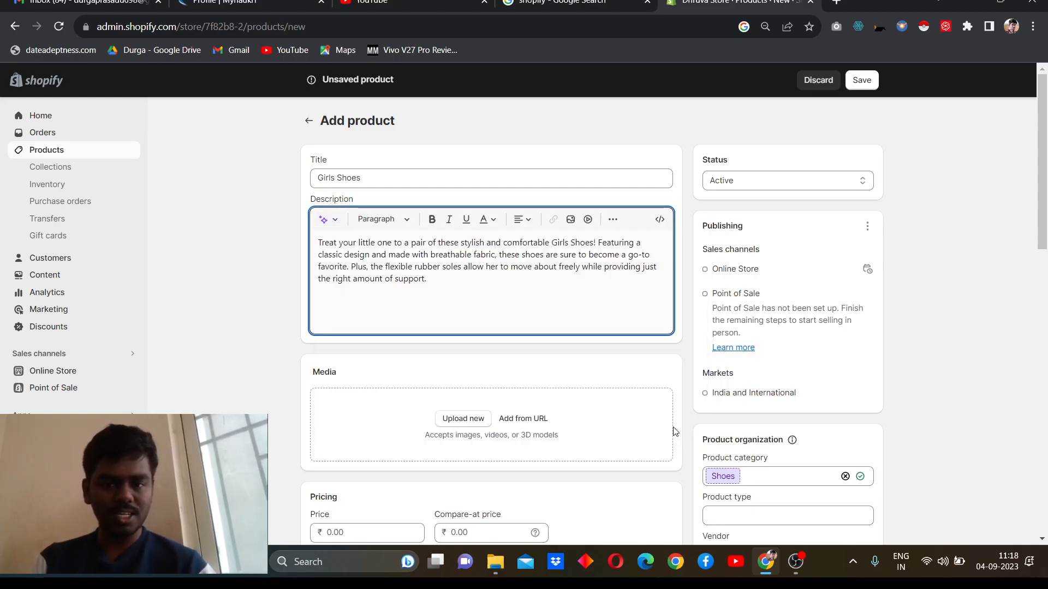
Step: Upload the image 7-gt50-begone-orange-original-imagcwk8zx9hwygj from Downloads as the product's media
scroll(675, 430, down, 1)
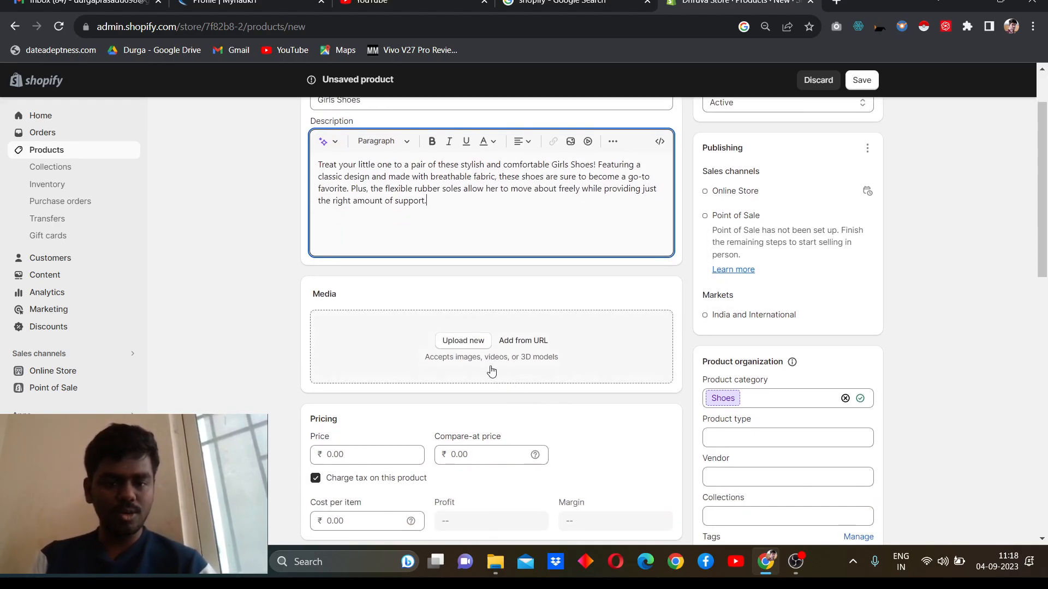
click(456, 342)
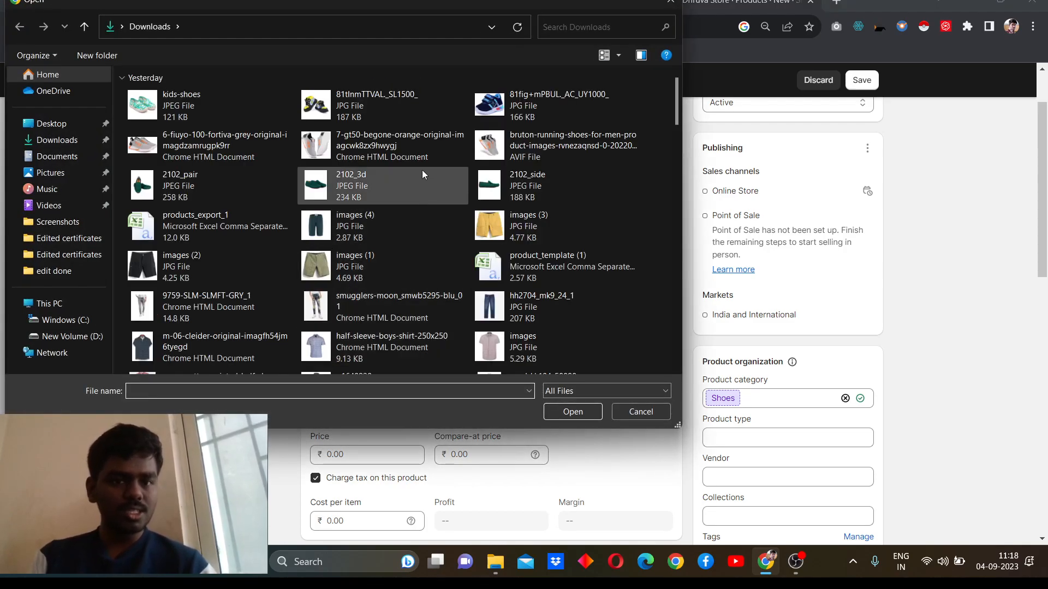
click(432, 152)
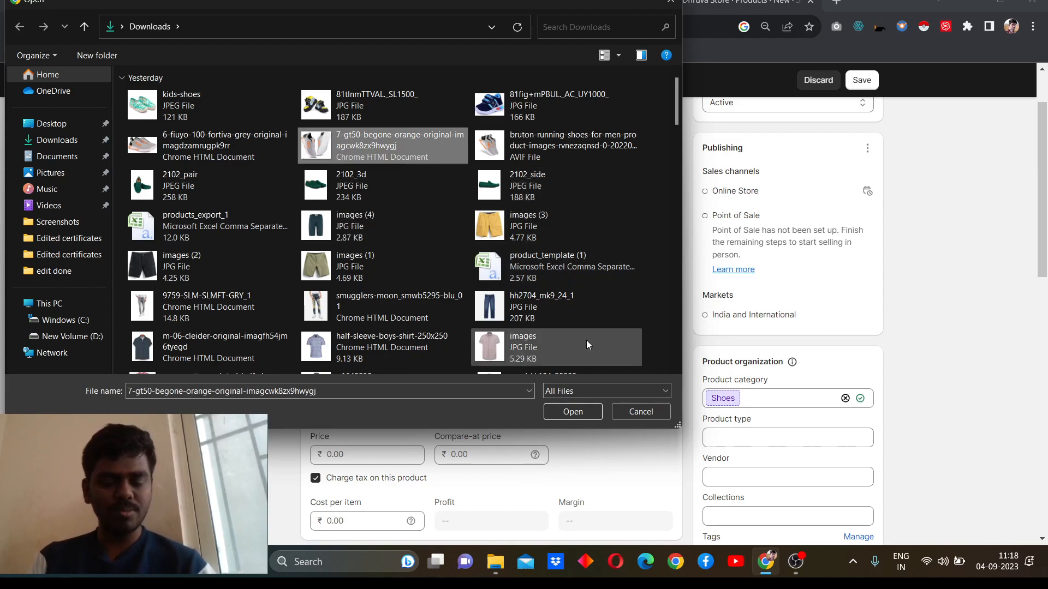
click(571, 412)
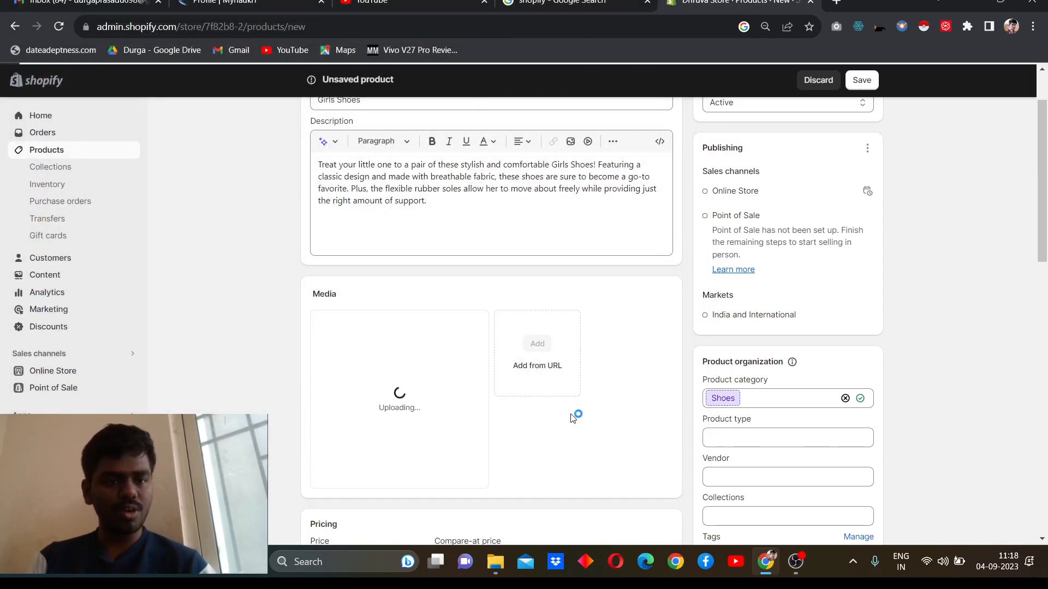
Step: Set the product's price to ₹250 and its compare-at price to ₹350
scroll(571, 419, down, 2)
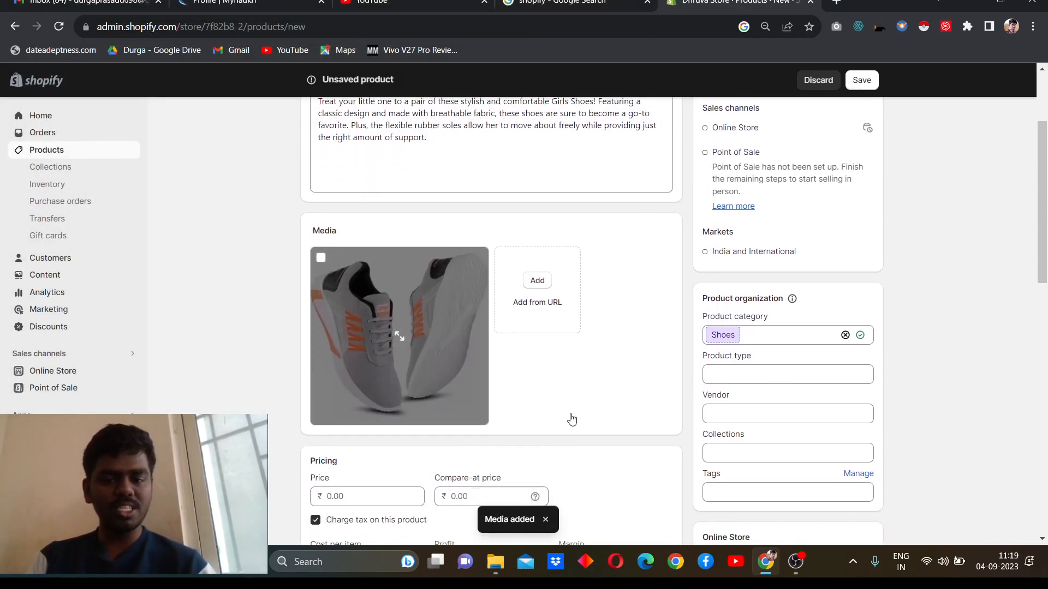
scroll(572, 419, down, 2)
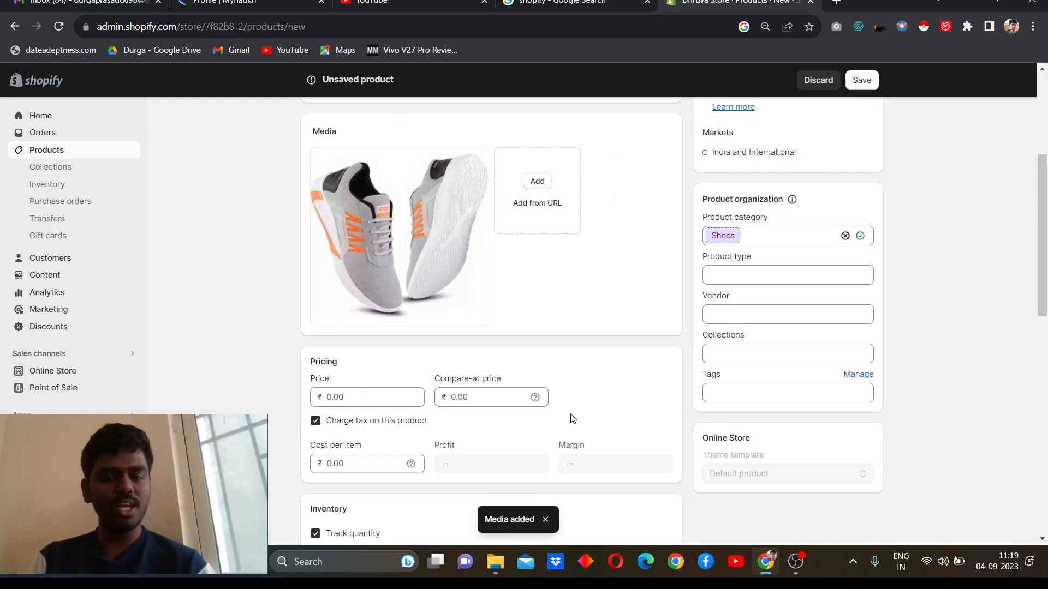
scroll(572, 419, down, 3)
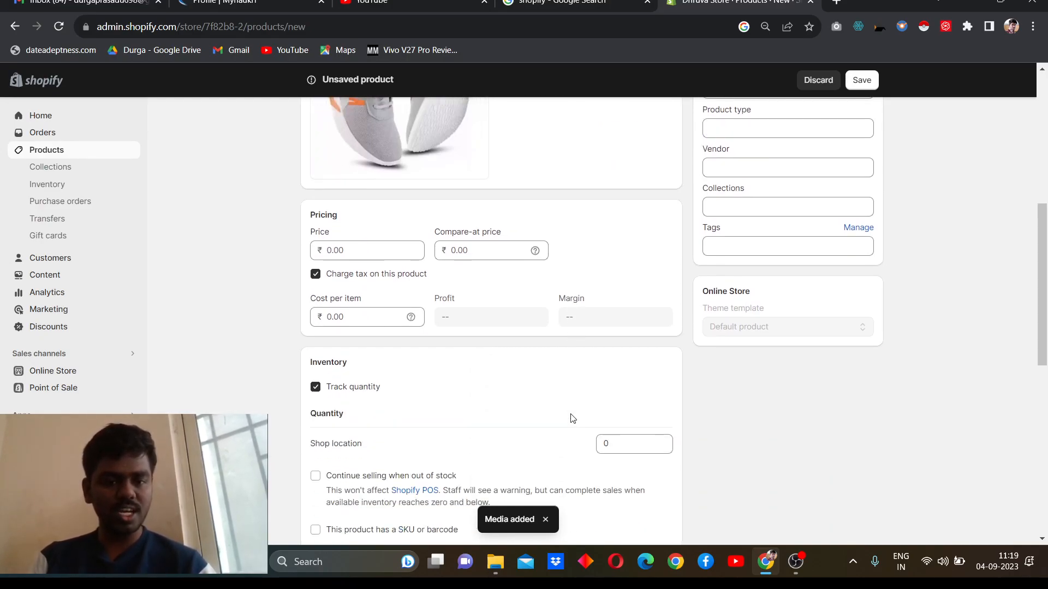
scroll(572, 419, up, 5)
scroll(571, 418, down, 3)
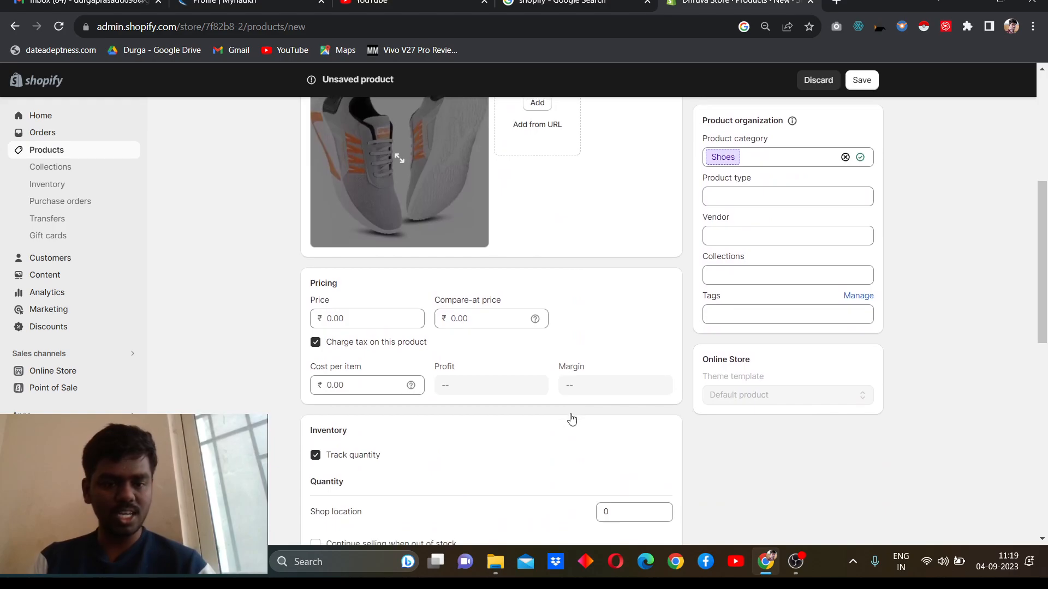
click(385, 314)
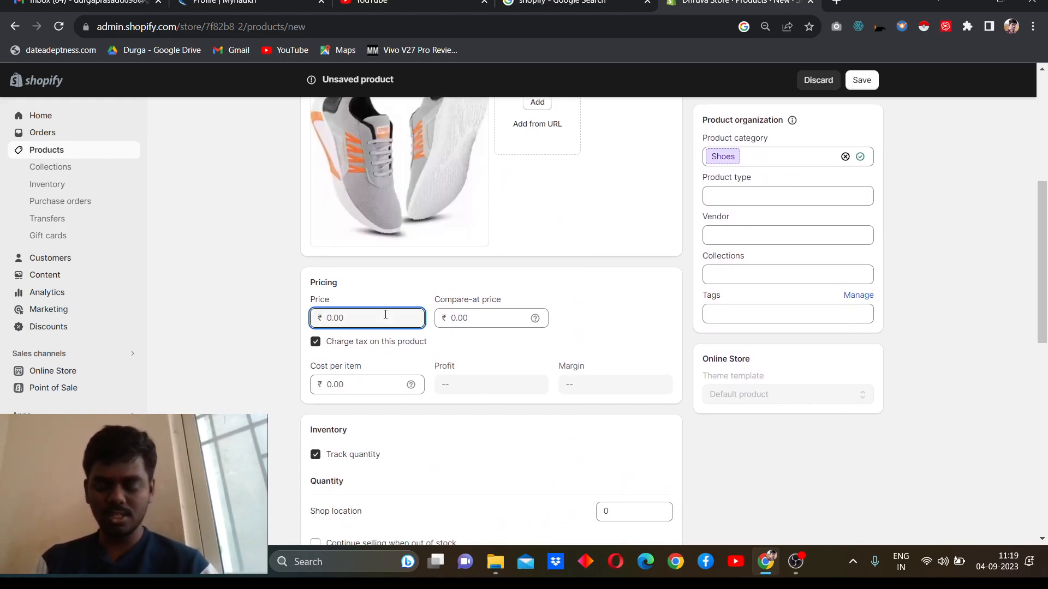
text(250)
key(Tab)
text(350)
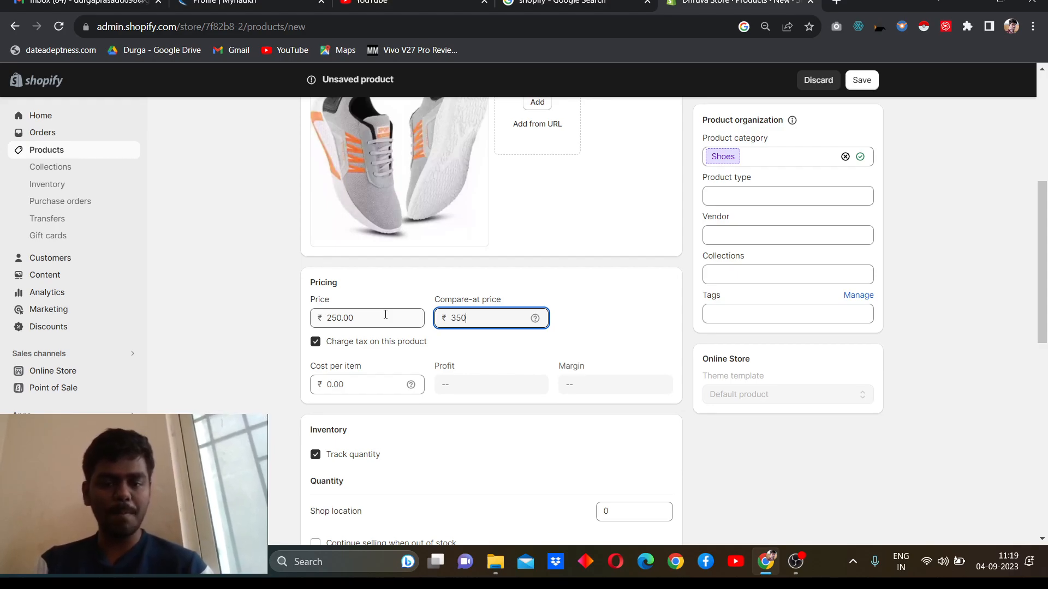
click(565, 335)
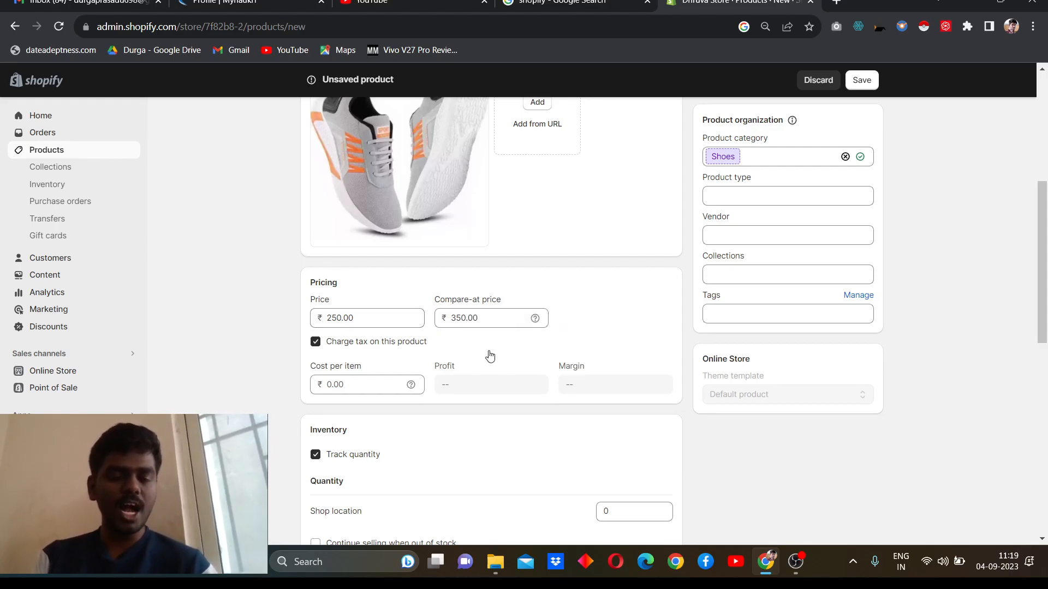
Step: Allow selling to continue when out of stock and set the shop location's quantity to 40
scroll(482, 365, down, 2)
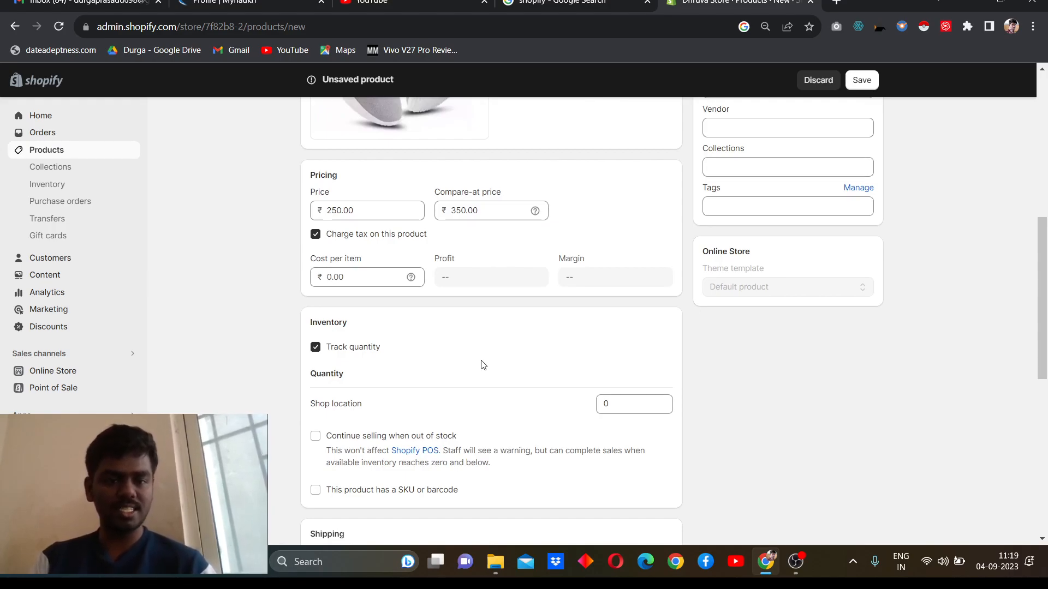
scroll(482, 365, down, 3)
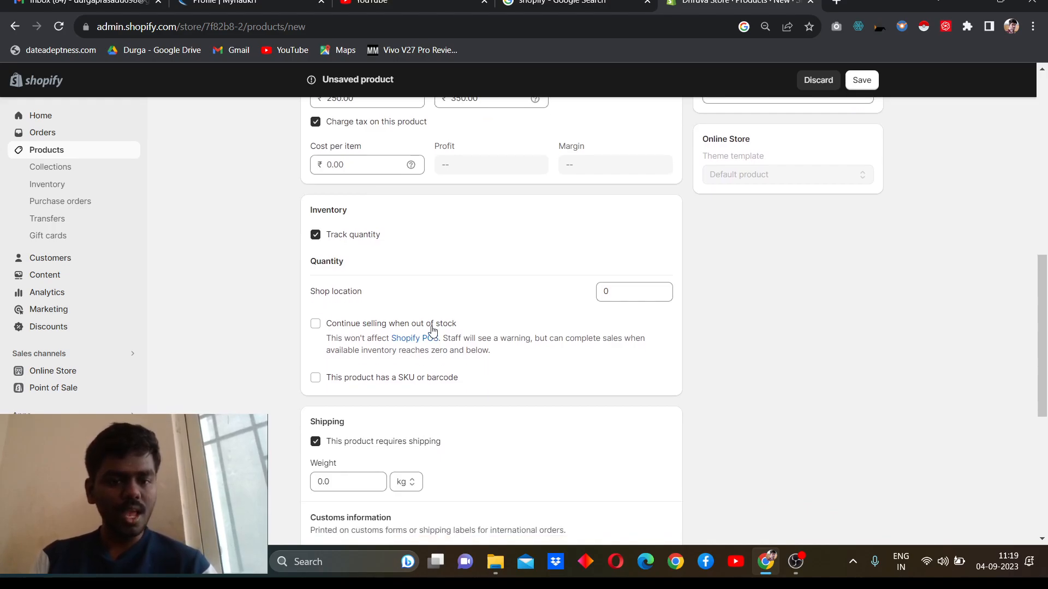
click(316, 325)
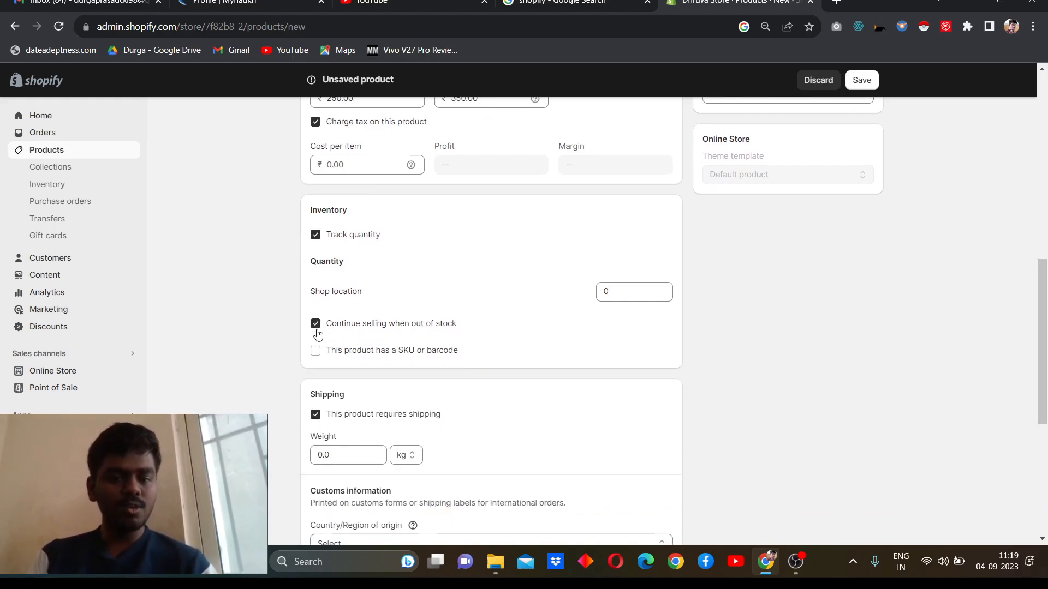
double_click(614, 295)
text(50)
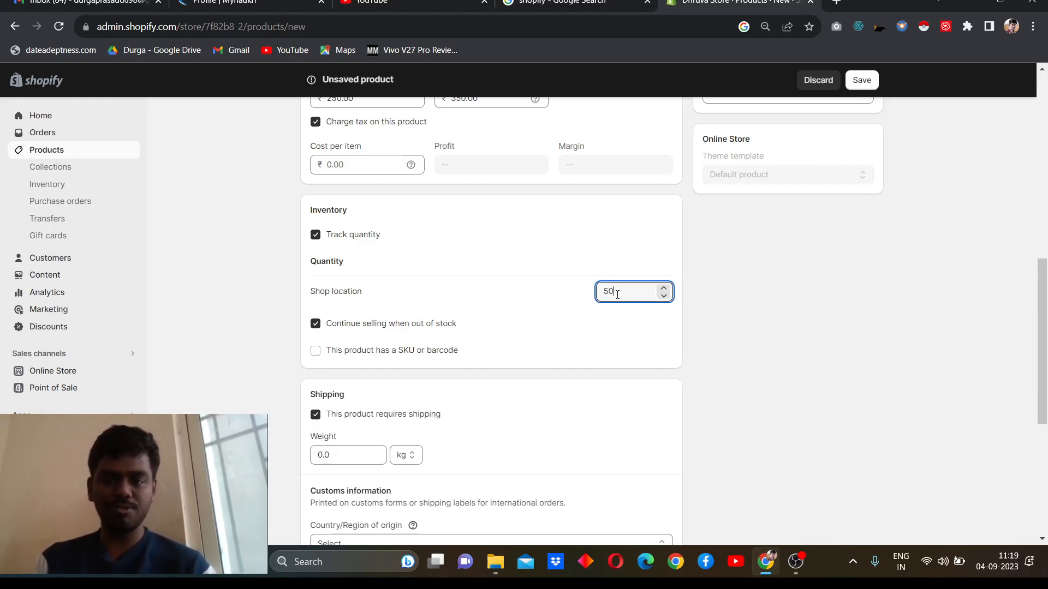
key(BackSpace)
key(BackSpace)
text(40)
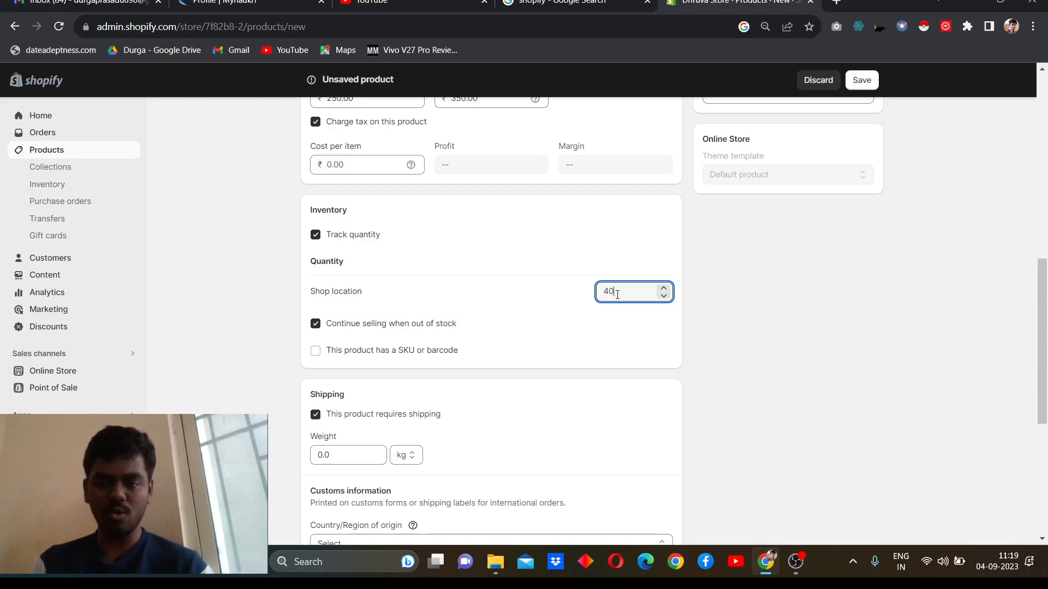
click(757, 314)
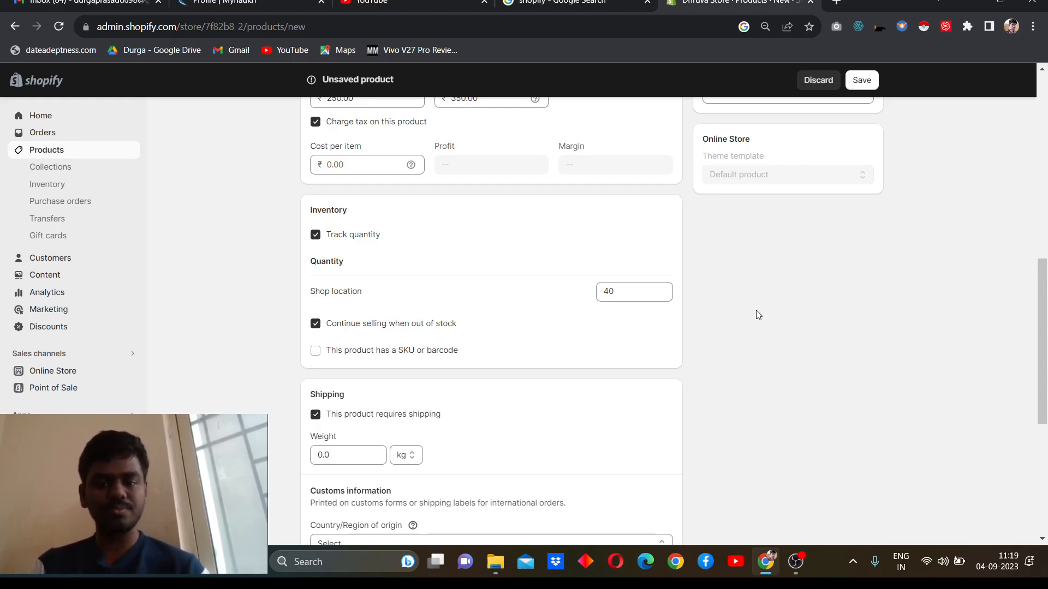
scroll(756, 311, down, 1)
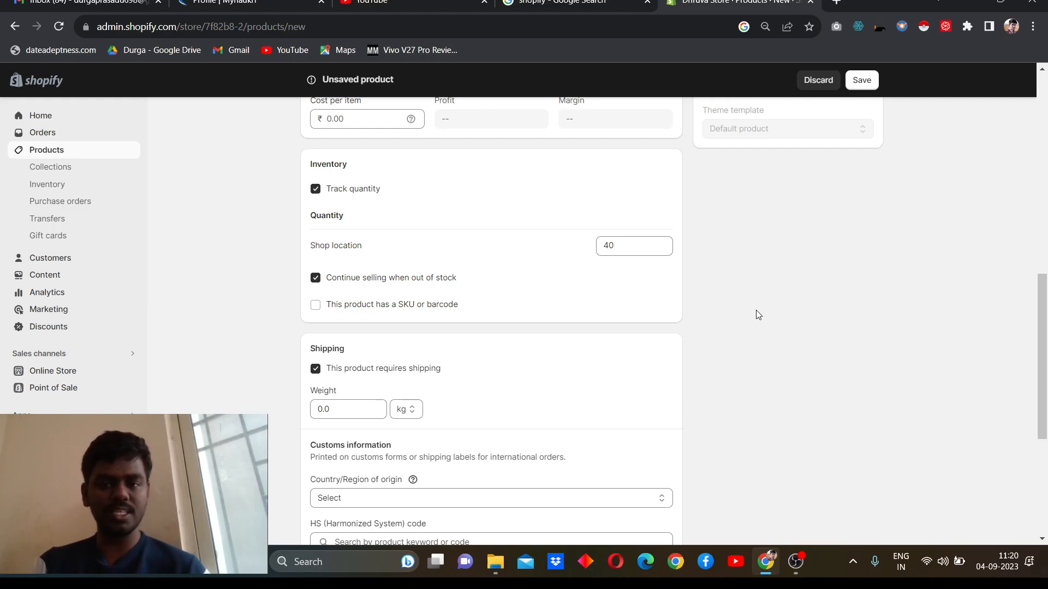
Step: Set the product's shipping weight to 100 g
scroll(756, 315, down, 2)
click(356, 325)
key(BackSpace)
key(BackSpace)
key(BackSpace)
text(100)
key(Tab)
key(Down)
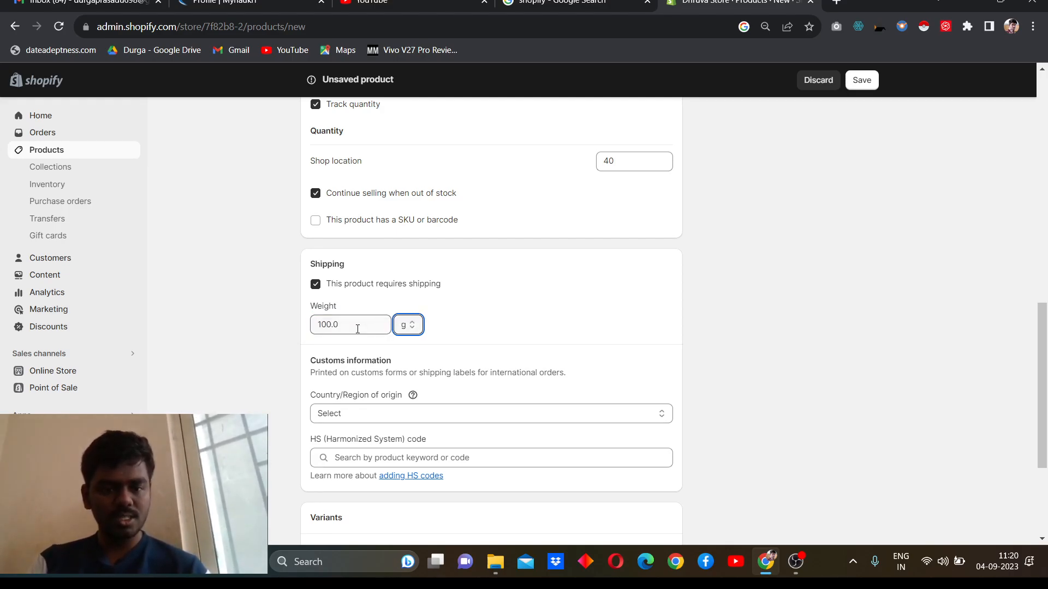
Step: Set the customs country/region of origin to India
scroll(357, 329, down, 2)
click(381, 280)
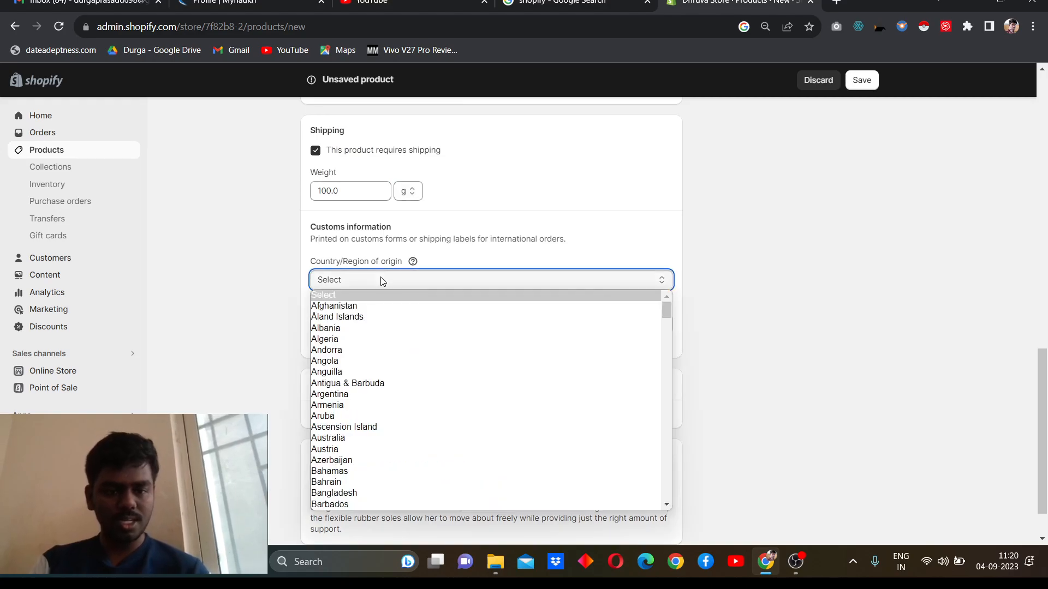
text(in)
key(Return)
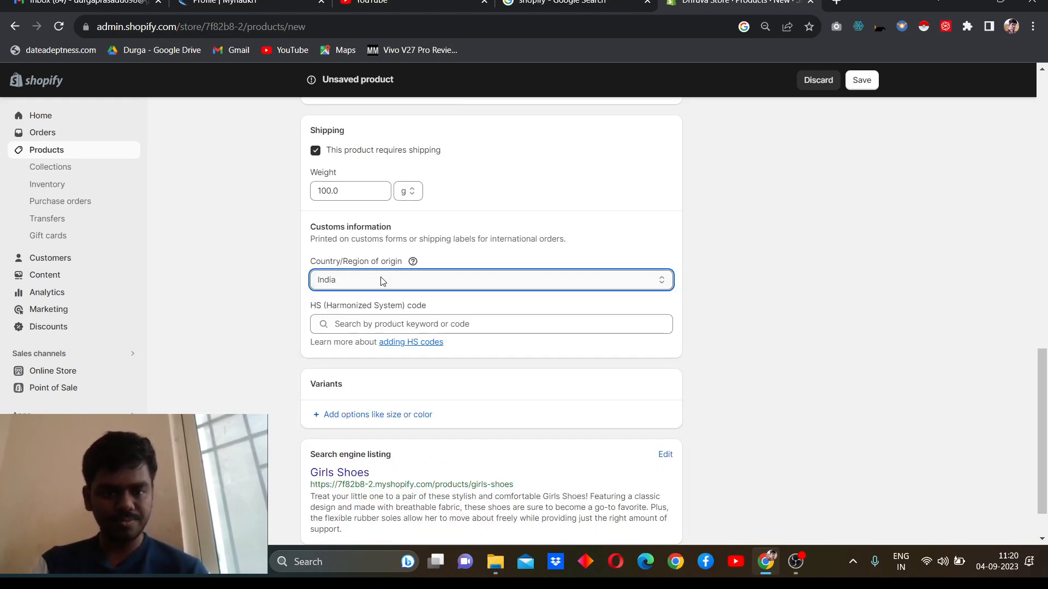
Step: Add a Size variant option with the values Small, Medium and Large, and finish the option
scroll(348, 407, down, 1)
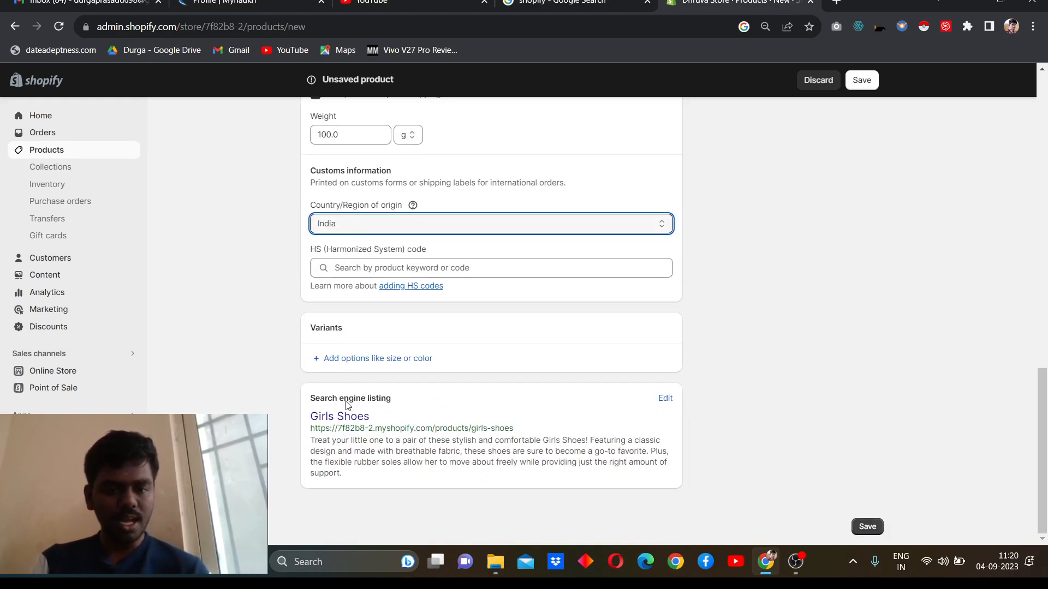
click(375, 365)
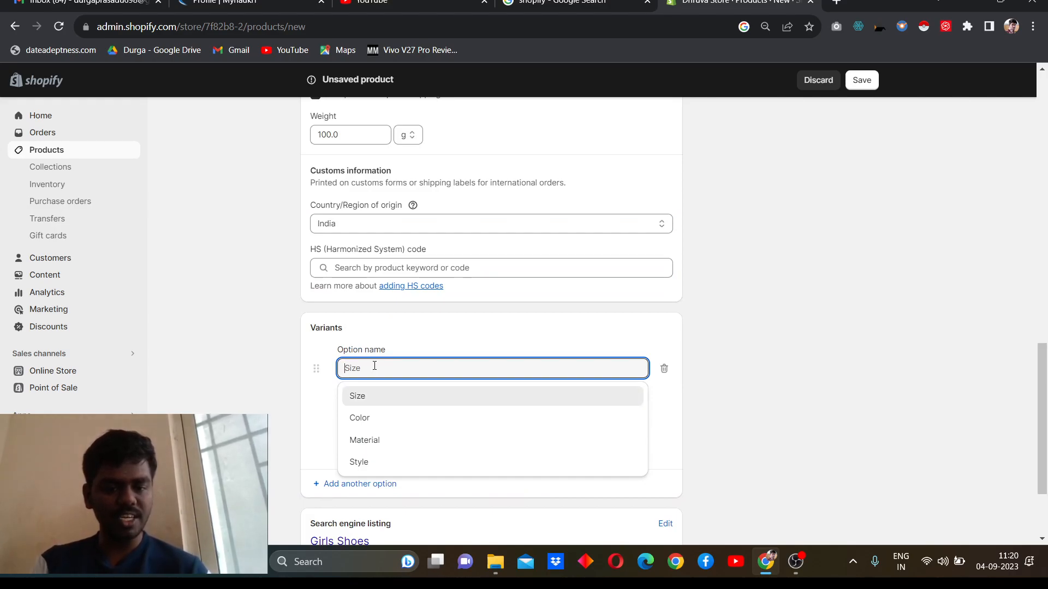
click(360, 397)
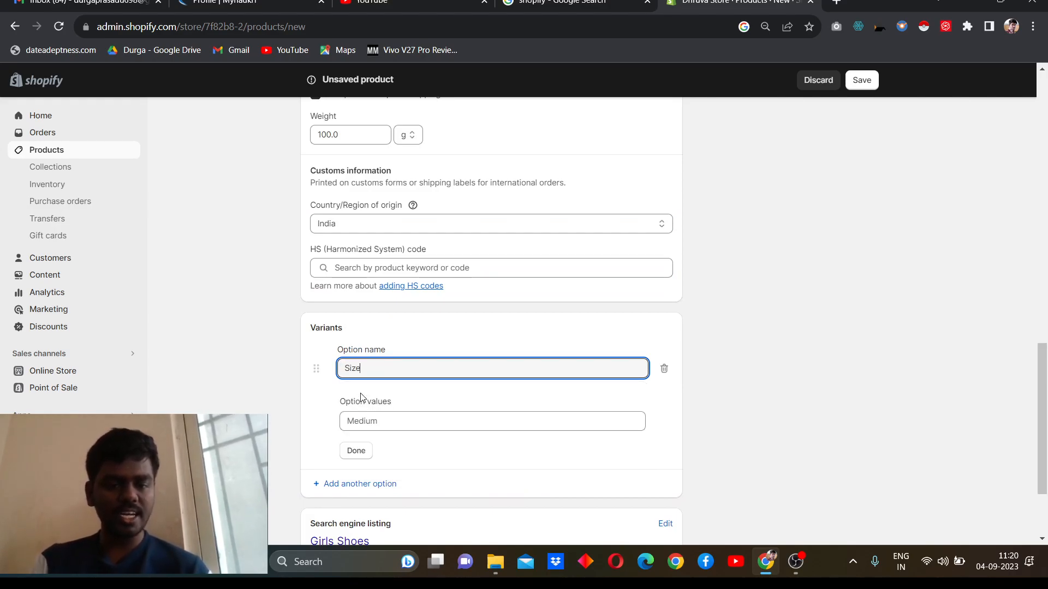
click(353, 429)
text(Small)
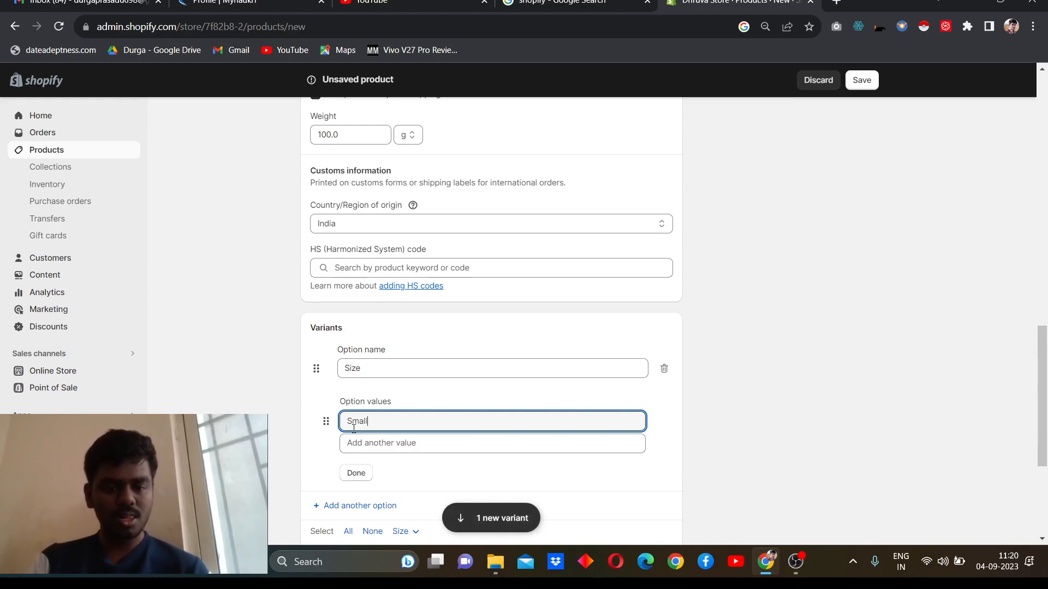
key(Tab)
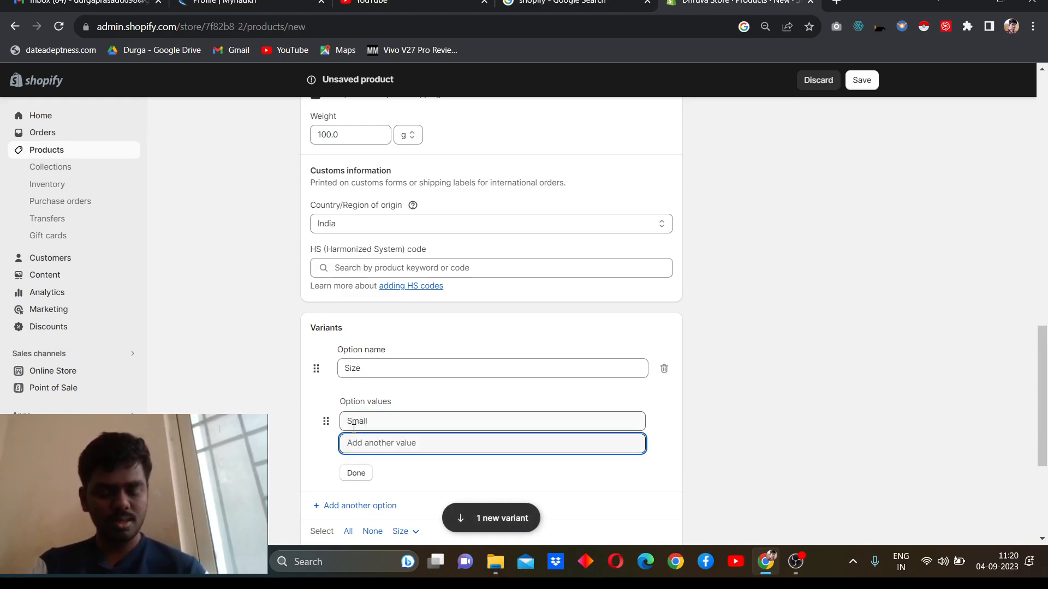
text(Medium)
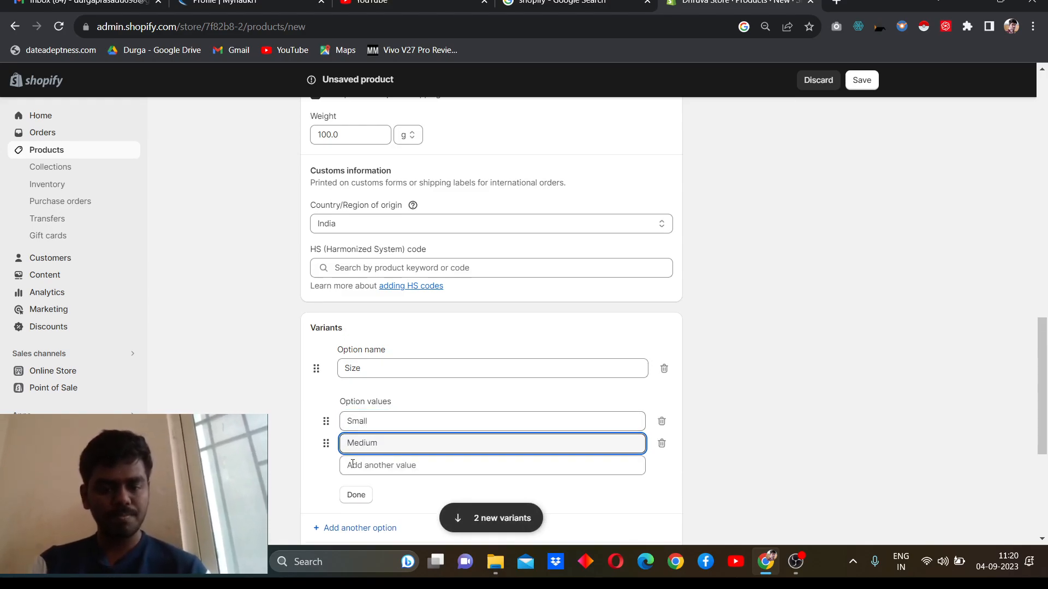
click(359, 470)
text(Large)
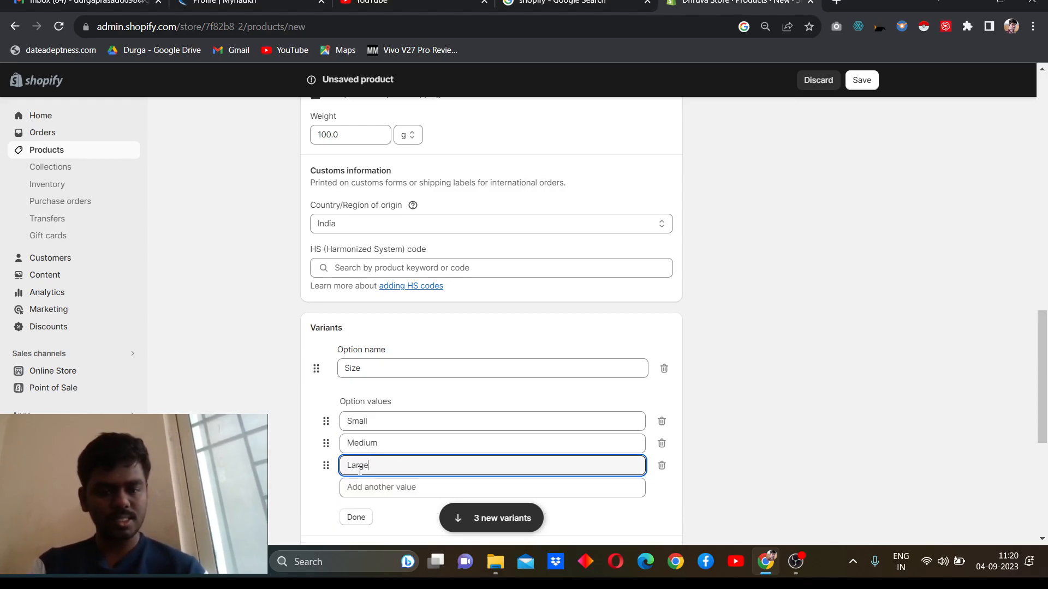
scroll(360, 470, down, 2)
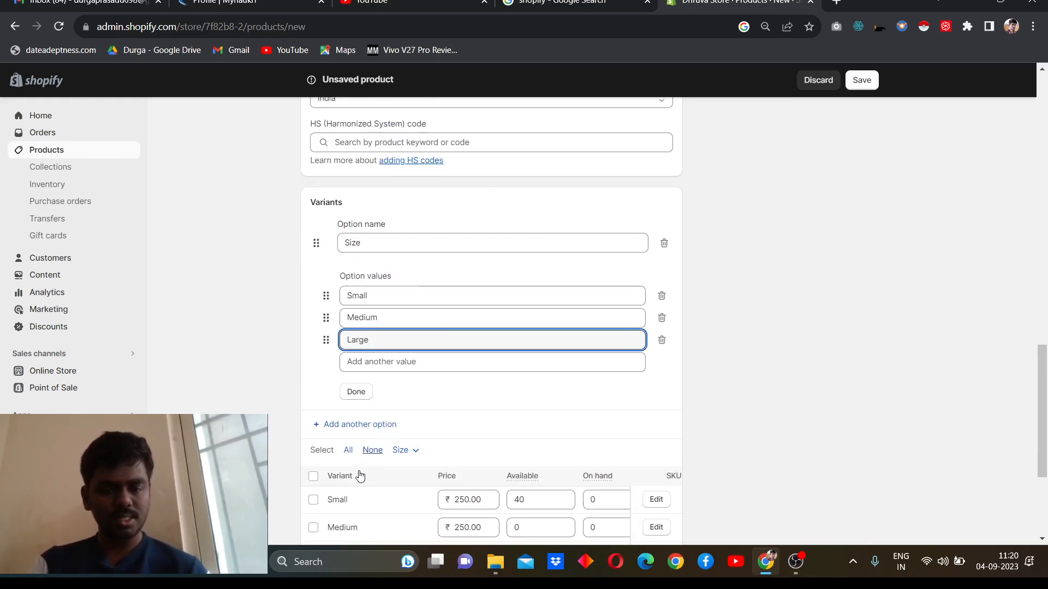
click(356, 387)
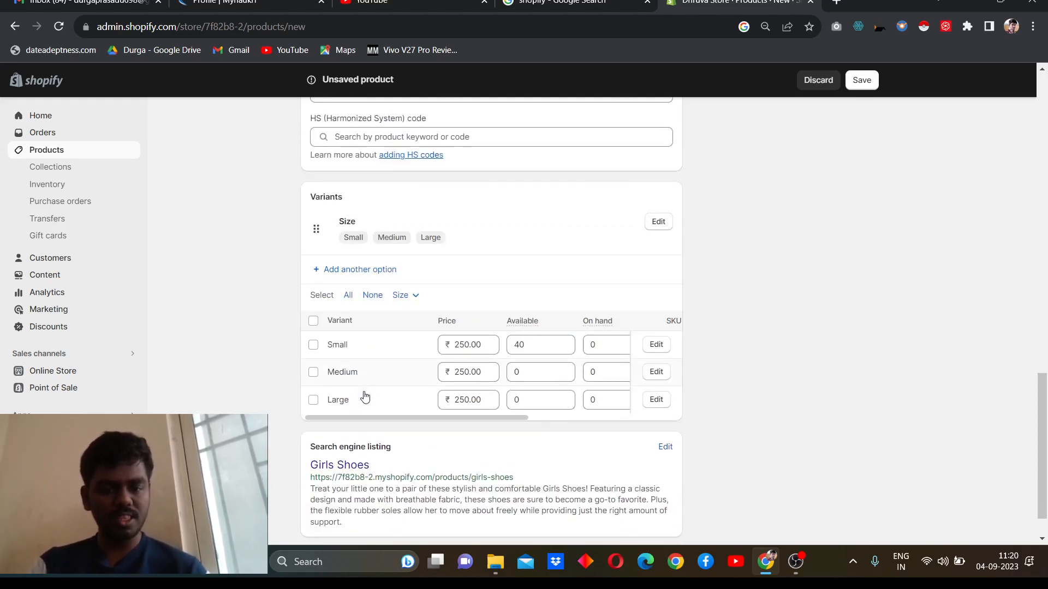
Step: Change the search engine listing's page title to "Girls Shoes - Sneakers"
scroll(422, 397, down, 1)
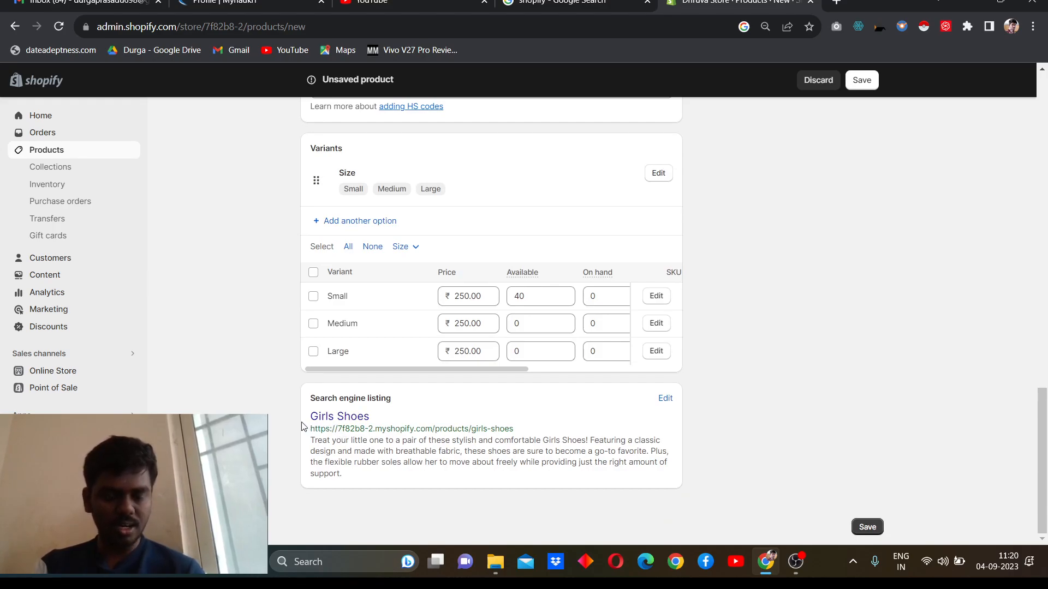
click(665, 399)
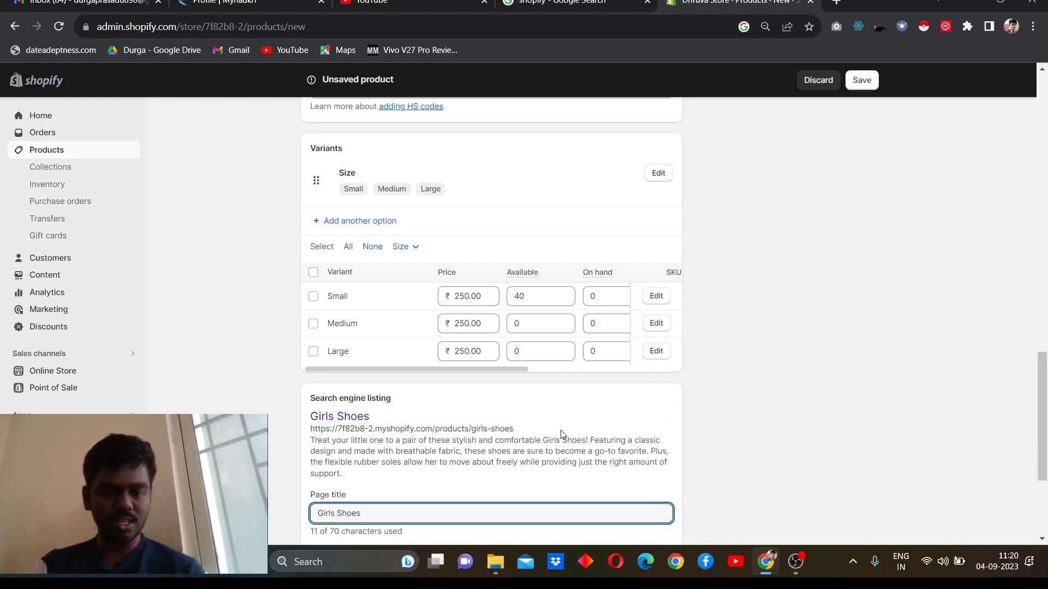
scroll(502, 478, down, 2)
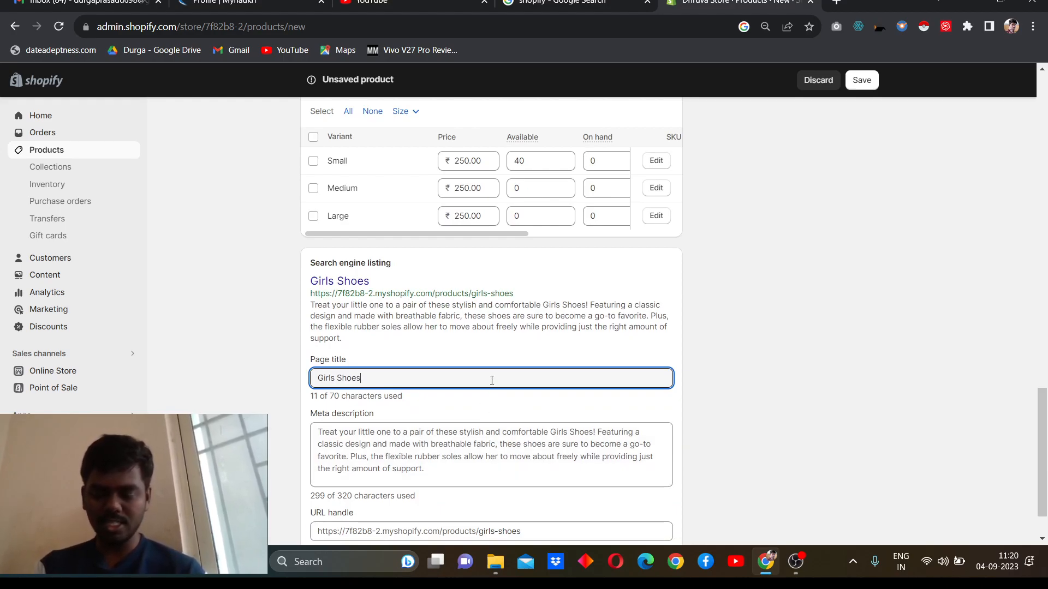
text(-)
key(BackSpace)
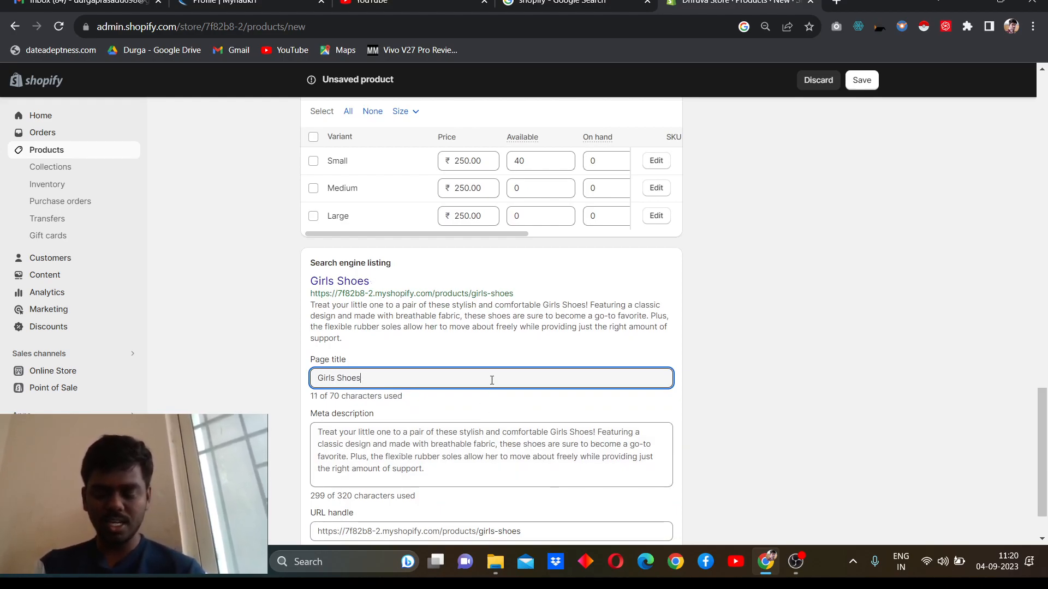
text(- S)
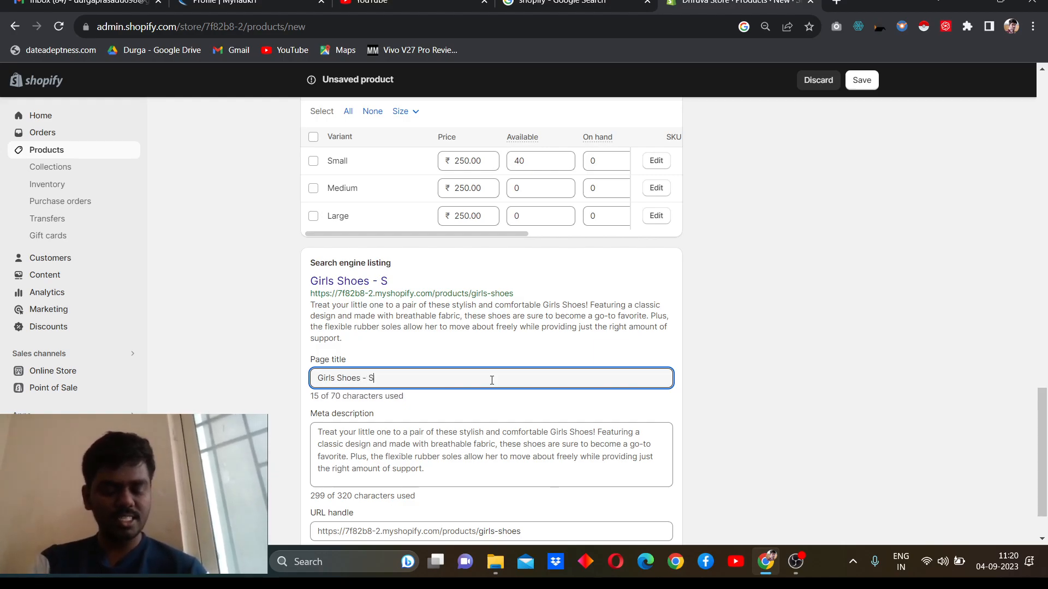
text(neakers)
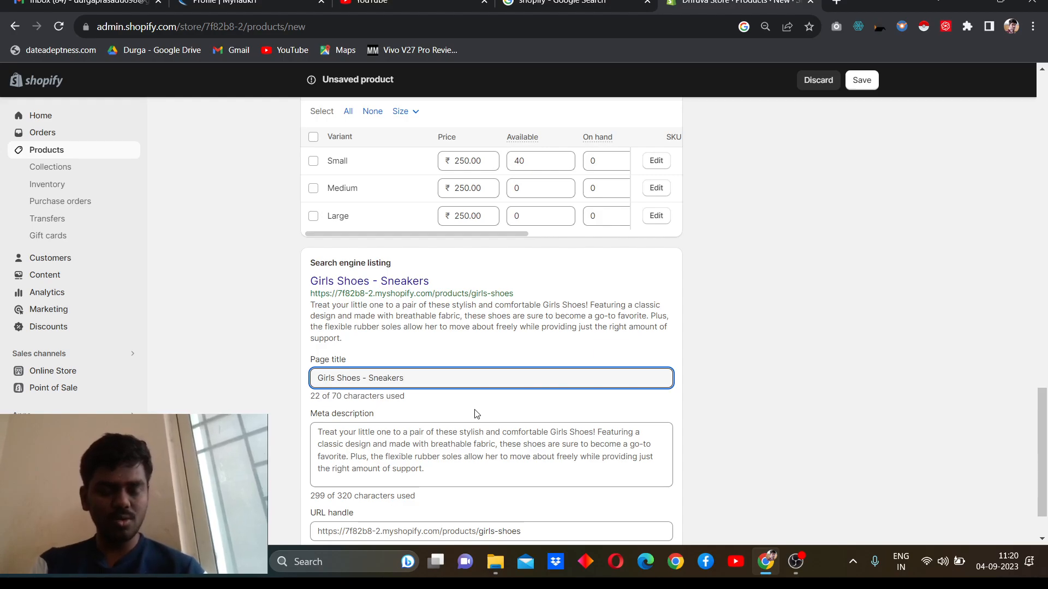
Step: Delete the last sentence of the meta description, starting at "Plus, the flexible rubber soles"
scroll(477, 414, down, 2)
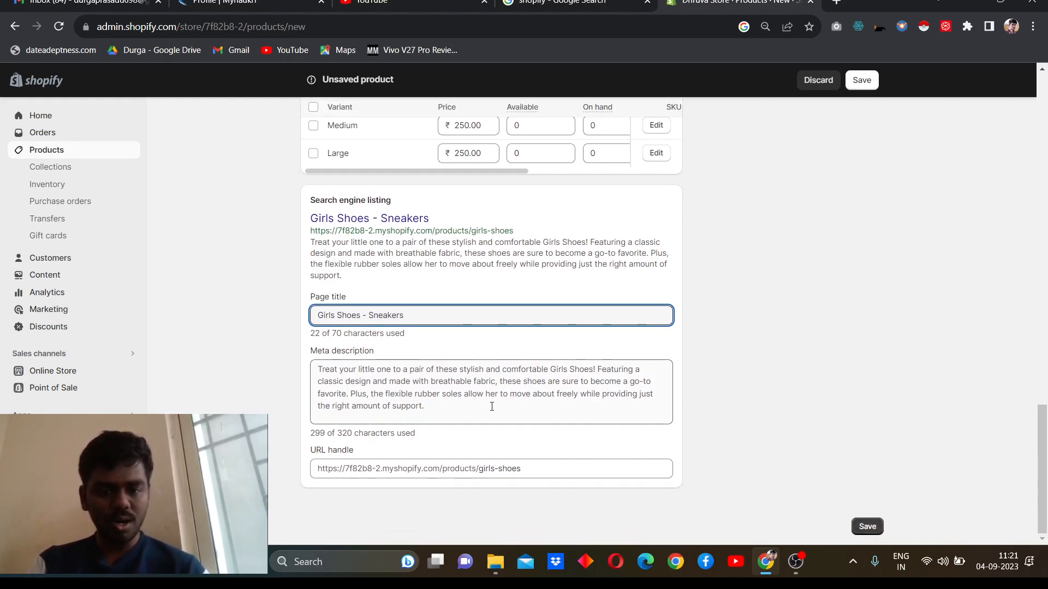
click(492, 406)
key(shift+Left)
key(shift+Left)
key(shift+Left)
key(shift+Left)
key(shift+Left)
key(shift+Left)
key(shift+Left)
key(shift+Left)
key(shift+Left)
key(shift+Left)
key(shift+Left)
key(shift+Left)
key(shift+Left)
key(shift+Left)
key(shift+Left)
key(shift+Left)
key(shift+Left)
key(shift+Left)
key(shift+Left)
key(shift+Left)
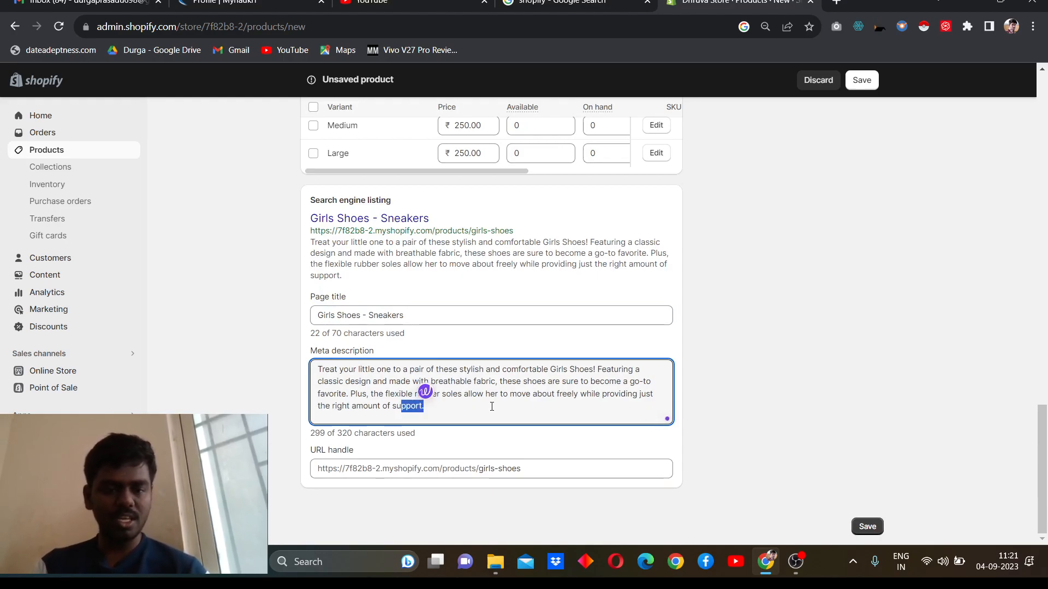
key(shift+Left)
key(shift+Left)
key(shift+Left)
key(shift+Left)
key(shift+Left)
key(shift+Left)
key(shift+Left)
key(shift+Left)
key(shift+Left)
key(shift+Left)
key(shift+Left)
key(shift+Left)
key(shift+Left)
key(shift+Left)
key(shift+Left)
key(shift+Left)
key(shift+Left)
key(shift+Left)
key(shift+Left)
key(shift+Left)
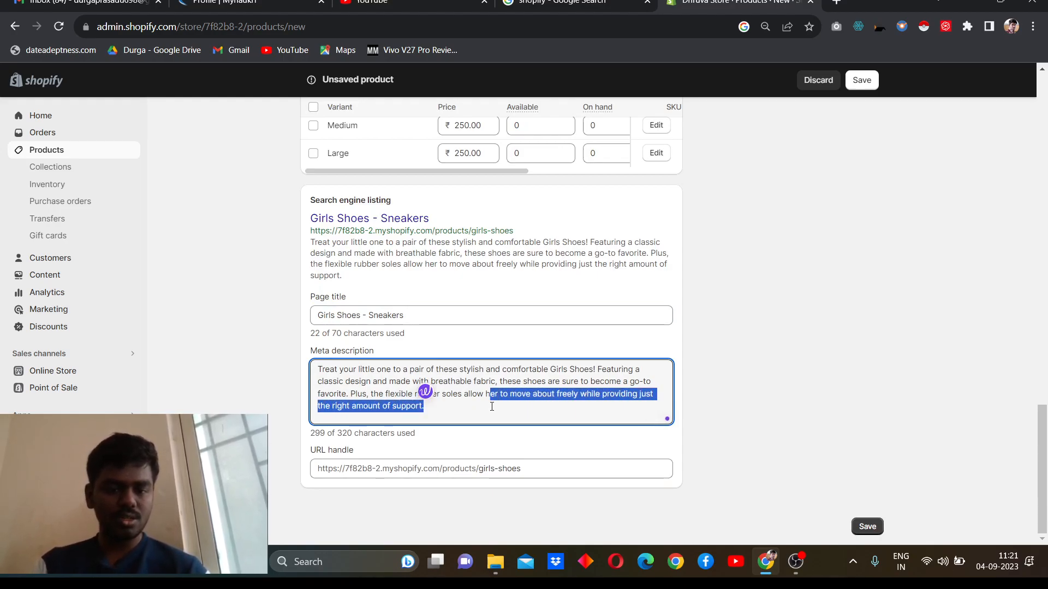
key(shift+Left)
key(shift+Left)
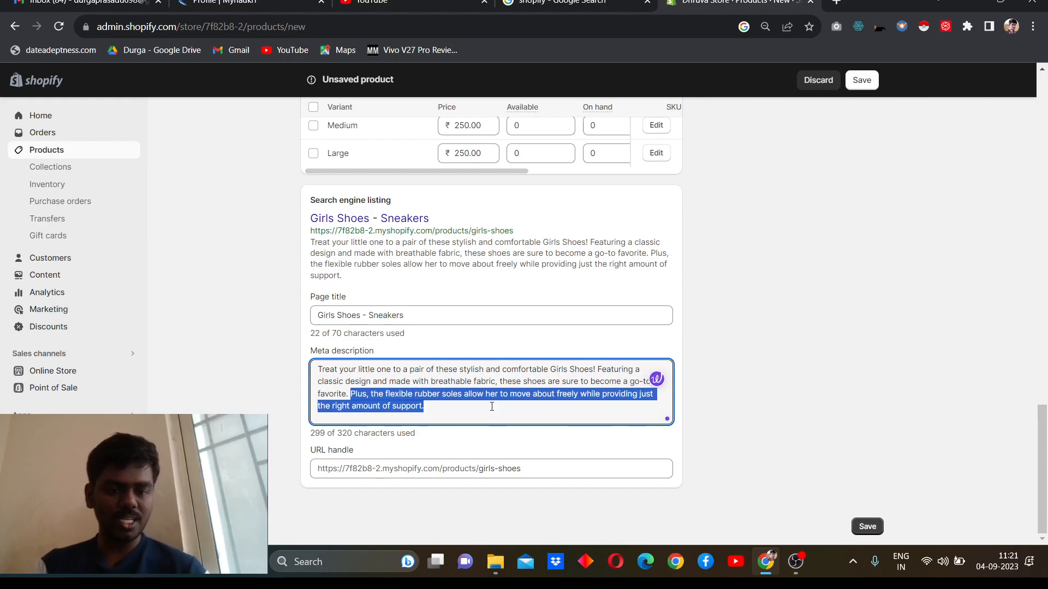
key(BackSpace)
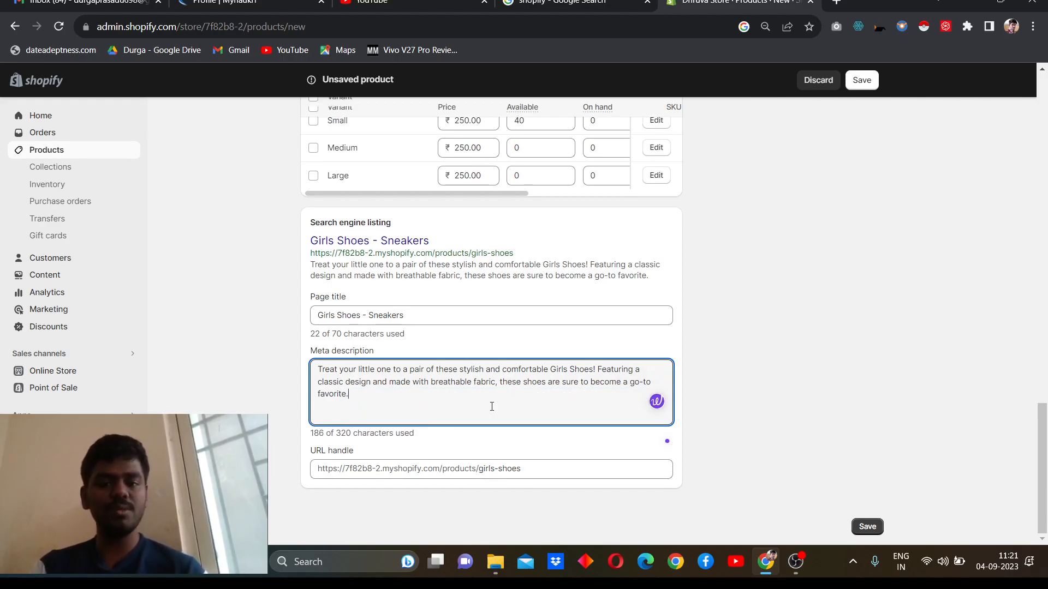
click(716, 450)
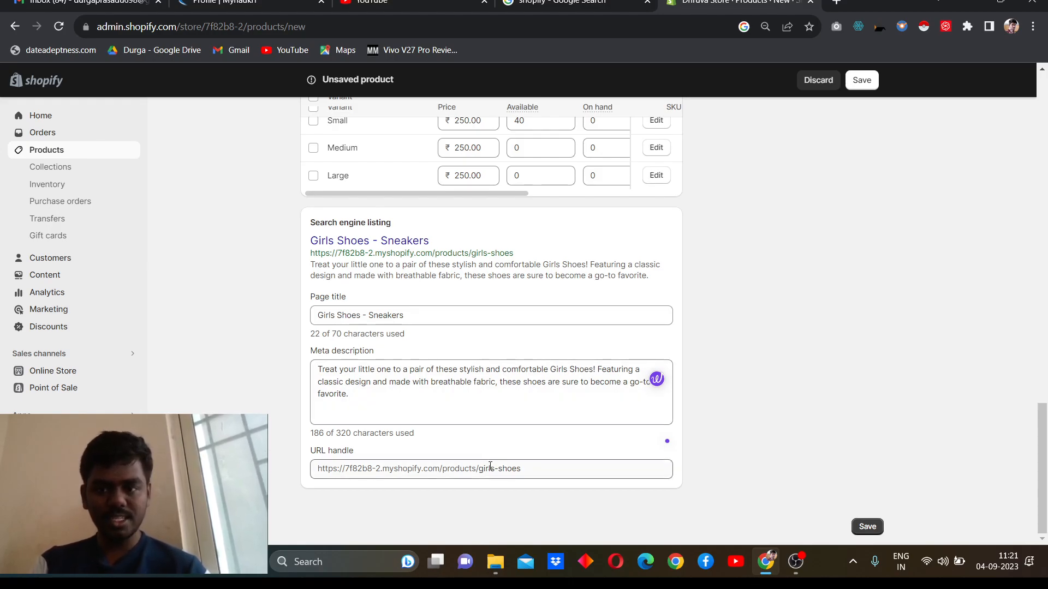
Step: Check the product's status options and keep the status set to Active
scroll(490, 466, up, 20)
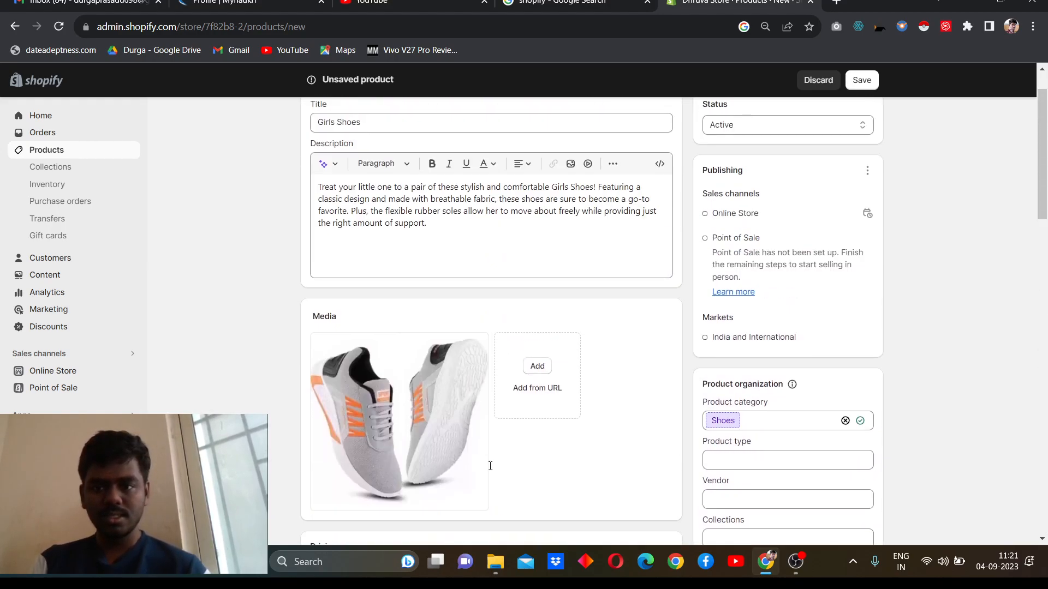
scroll(490, 466, up, 1)
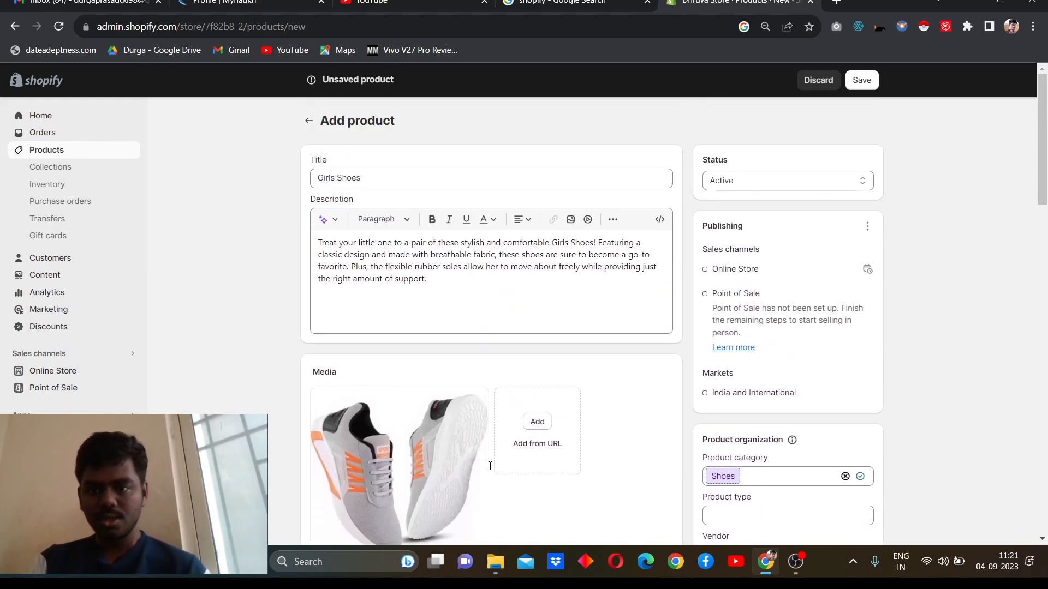
click(787, 178)
click(787, 178)
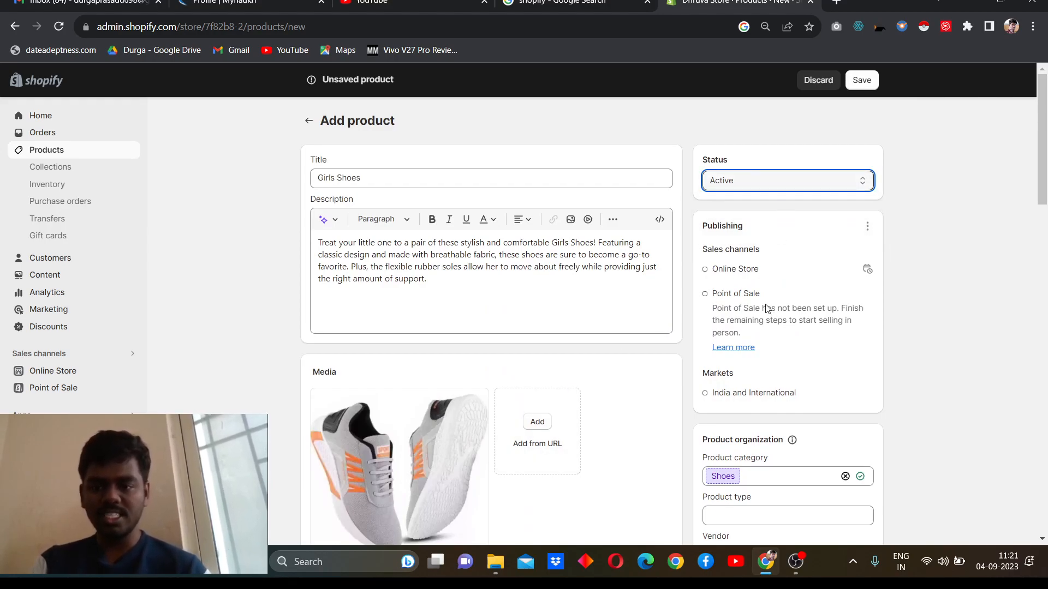
Step: Set the product type to Shoe and the vendor to Dhruva Store
scroll(767, 309, down, 2)
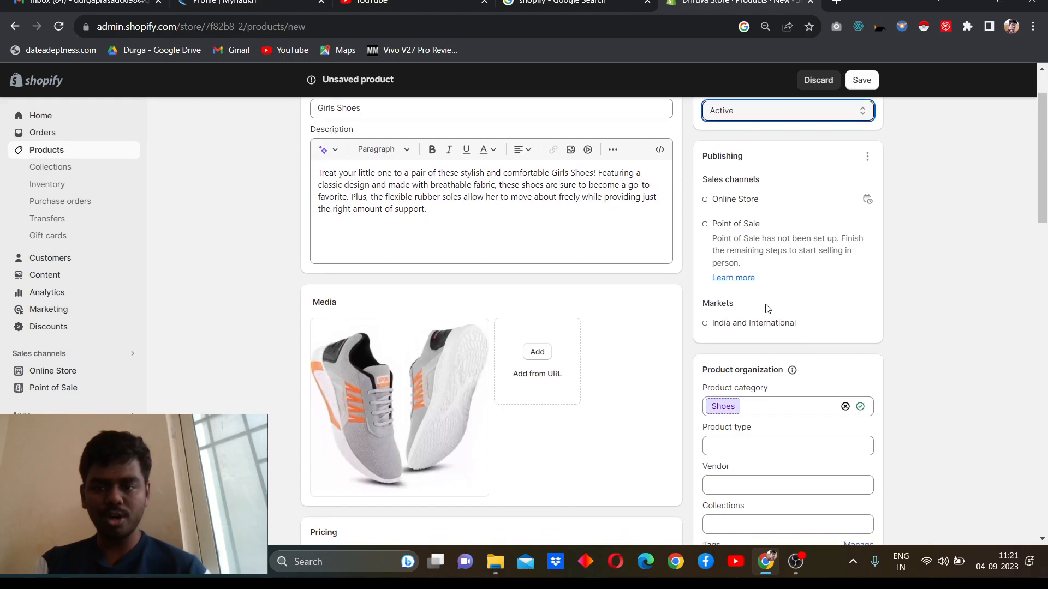
scroll(767, 309, down, 3)
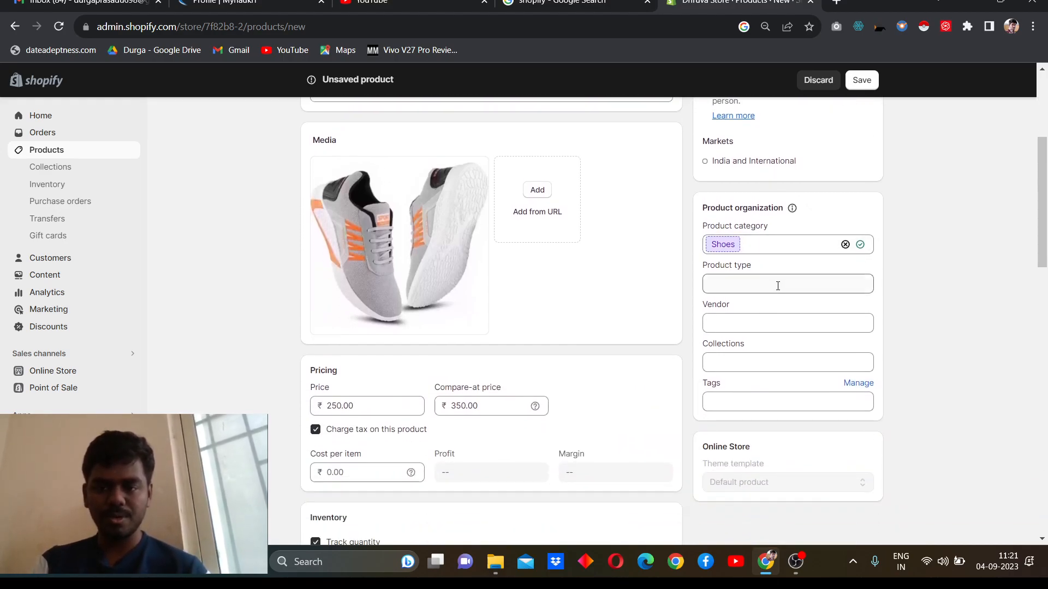
click(780, 284)
text(shoe)
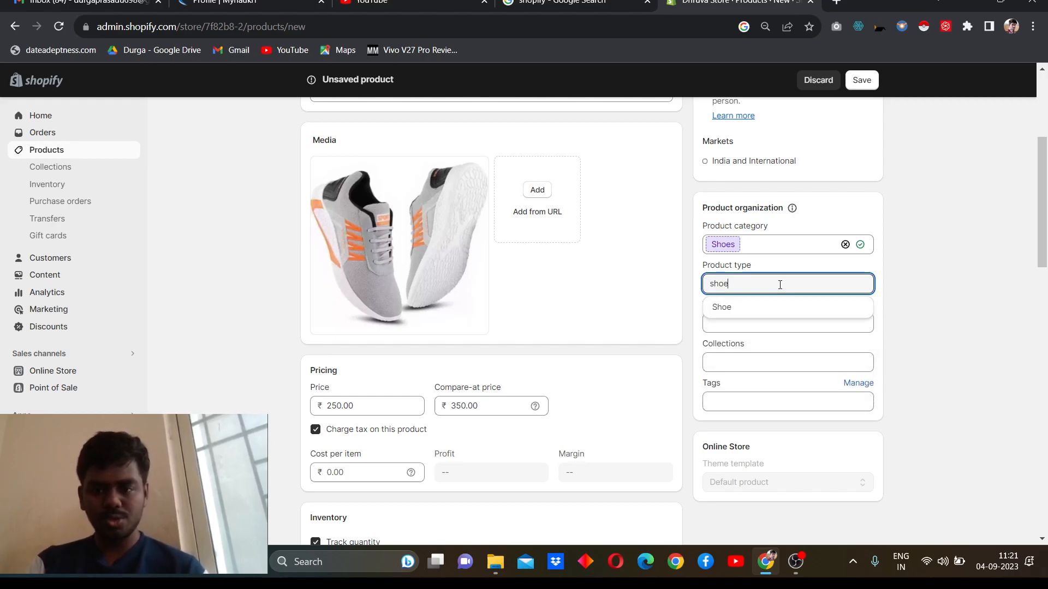
click(767, 309)
click(757, 328)
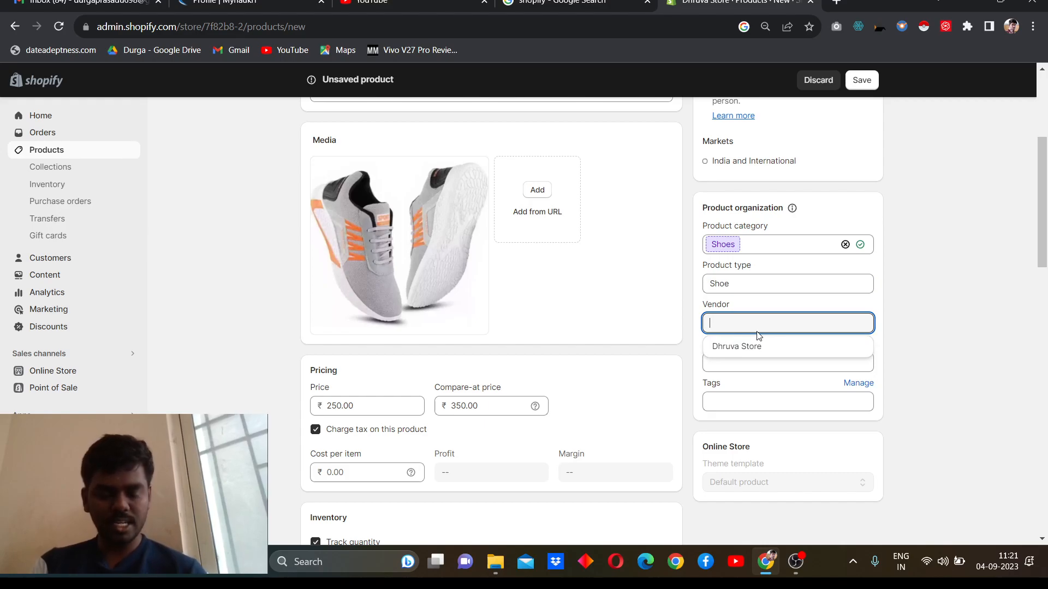
click(753, 346)
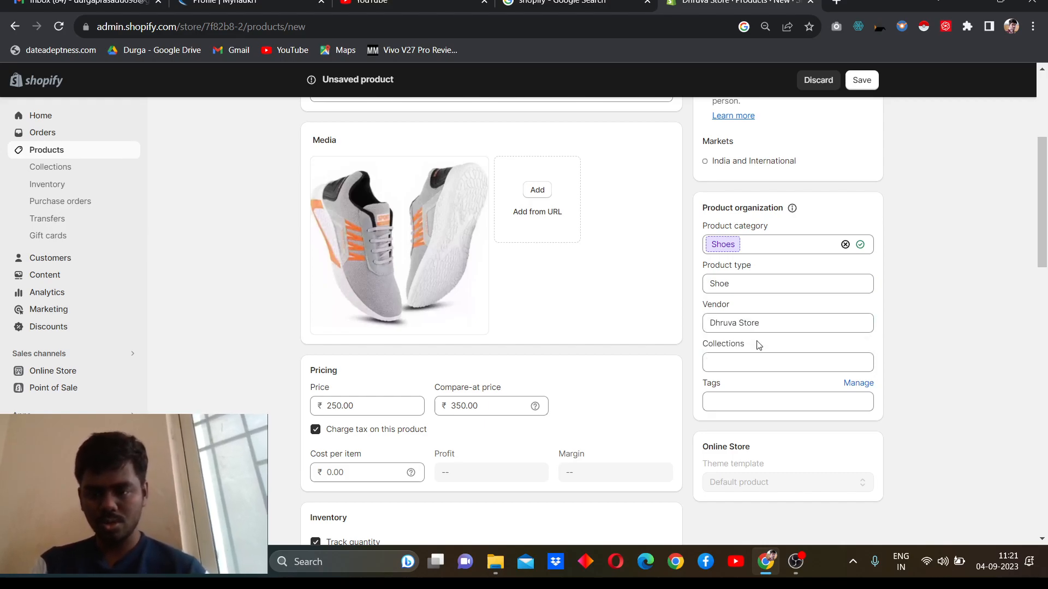
Step: Look through the collections available for the product without assigning any
click(753, 364)
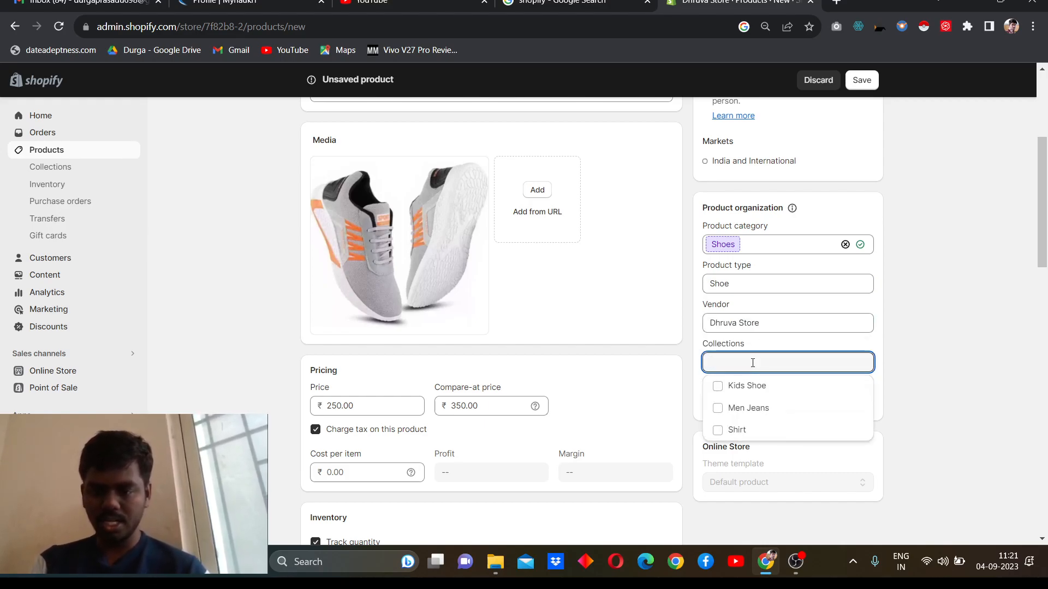
scroll(752, 363, down, 1)
scroll(753, 368, up, 1)
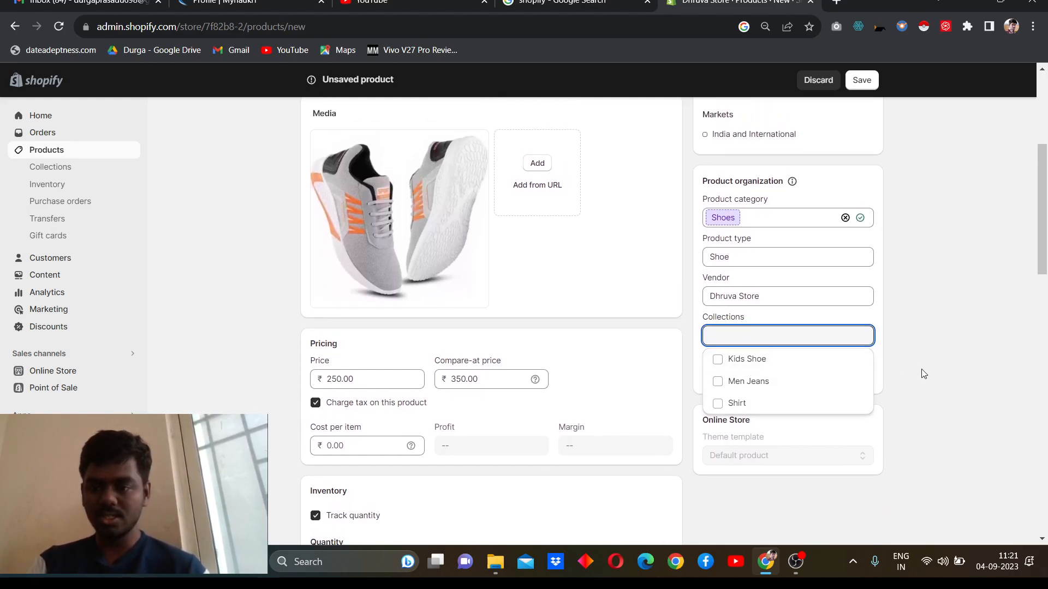
click(938, 374)
scroll(938, 374, down, 1)
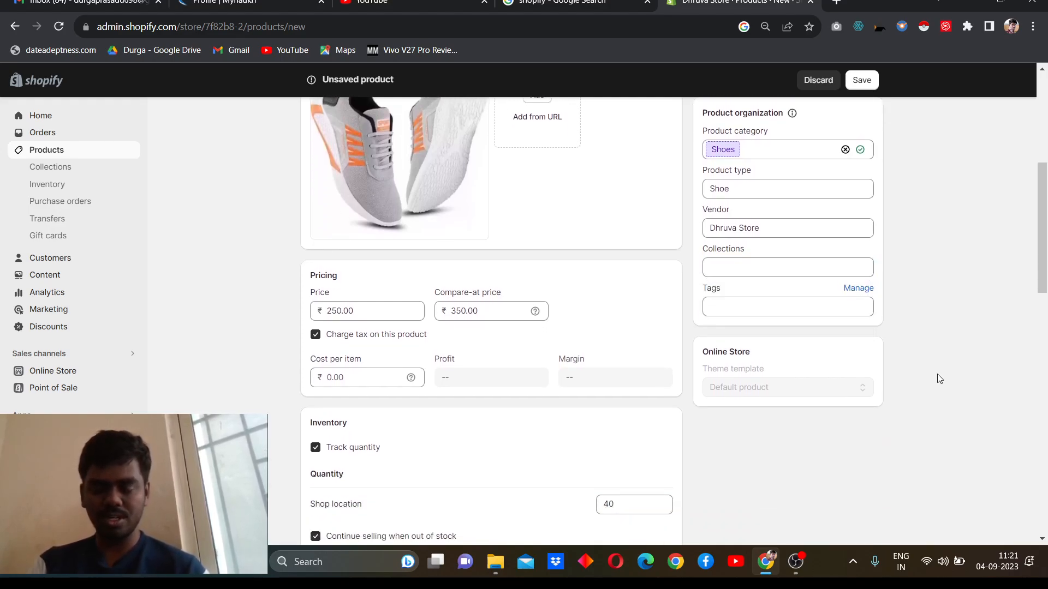
Step: Add the existing tags "shoes" and "kids shoe" to the product
scroll(938, 375, up, 2)
scroll(938, 375, down, 3)
click(832, 256)
text(shoe)
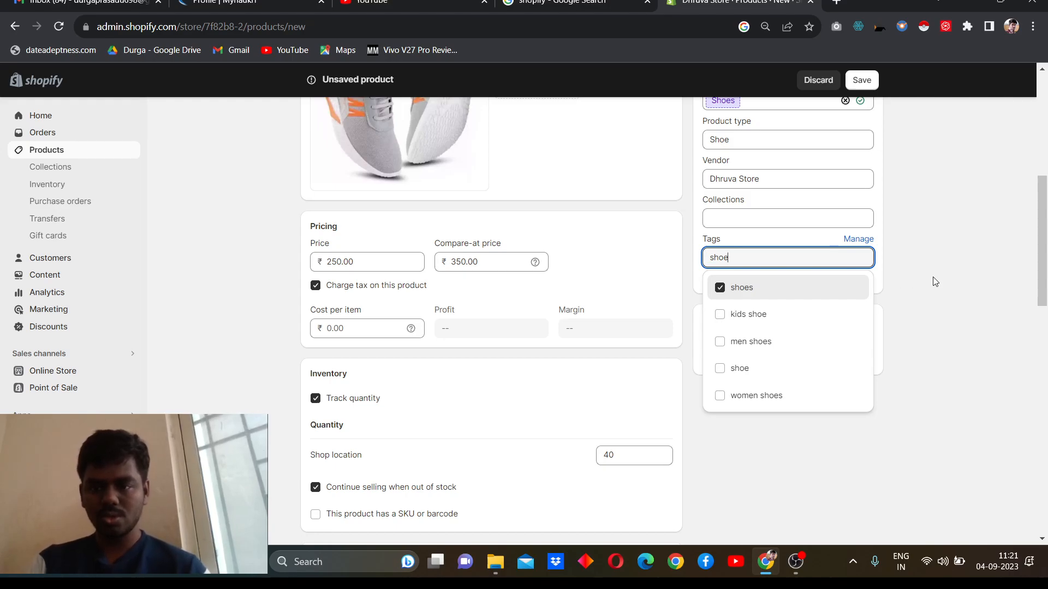
drag(932, 276, 841, 253)
click(830, 255)
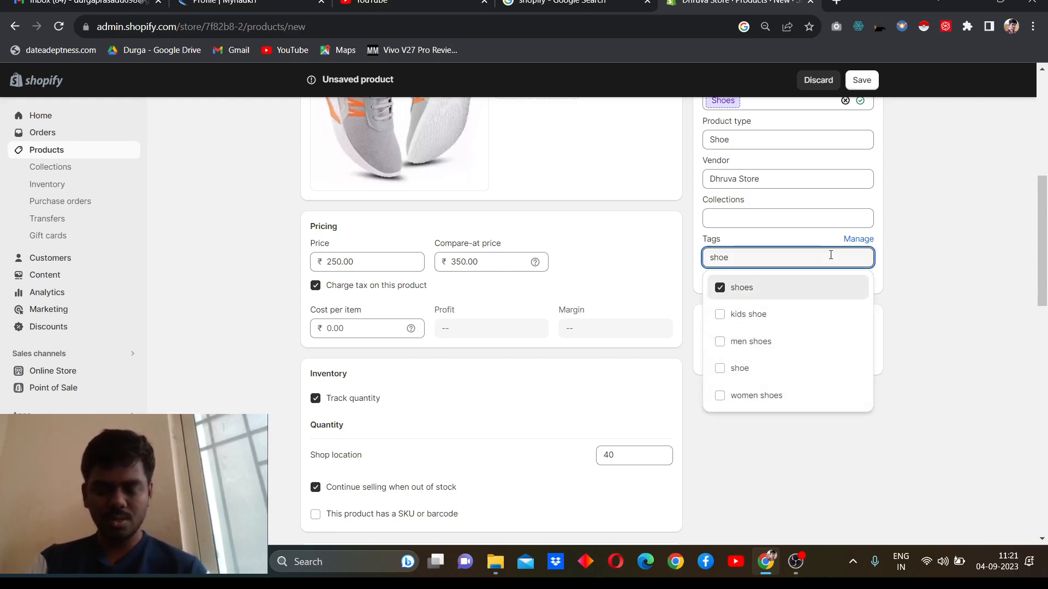
key(ctrl+a)
text(kids shoe)
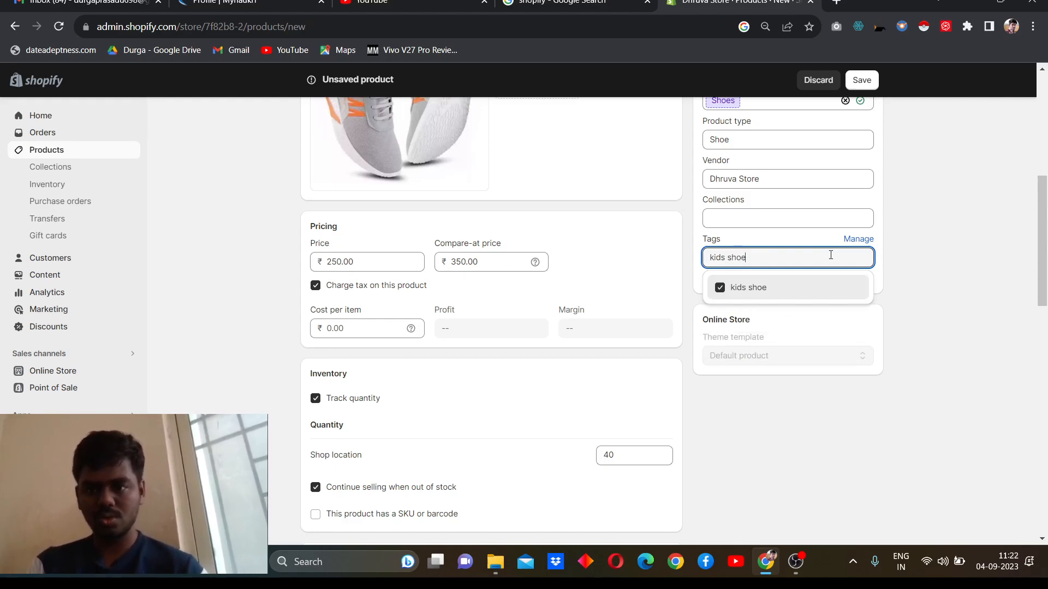
Step: Create the new tag "girls shoe" and add it to the product
drag(908, 282, 854, 257)
double_click(852, 257)
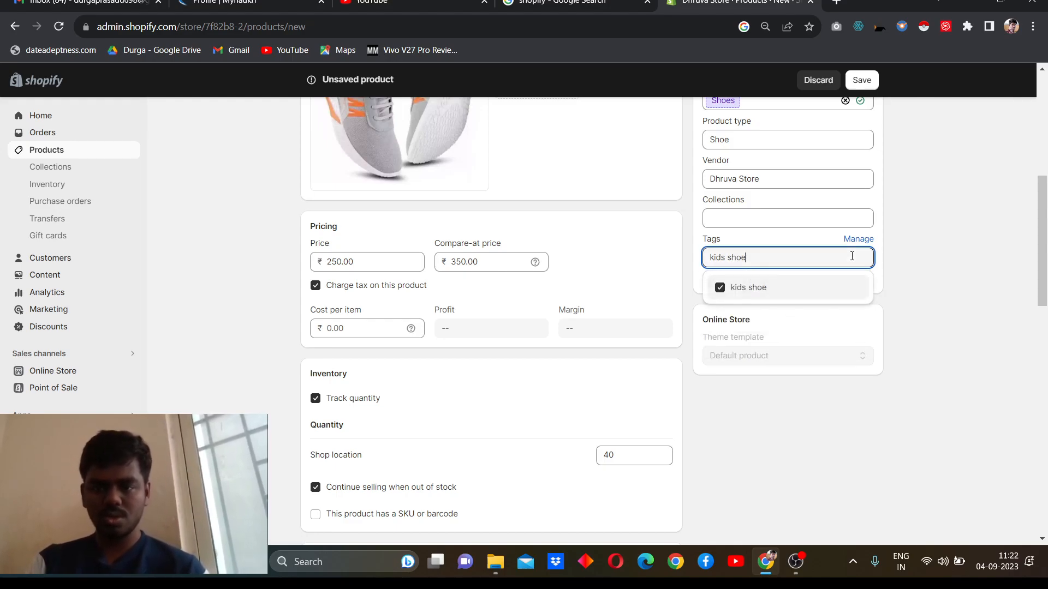
key(ctrl+a)
text(girsl s)
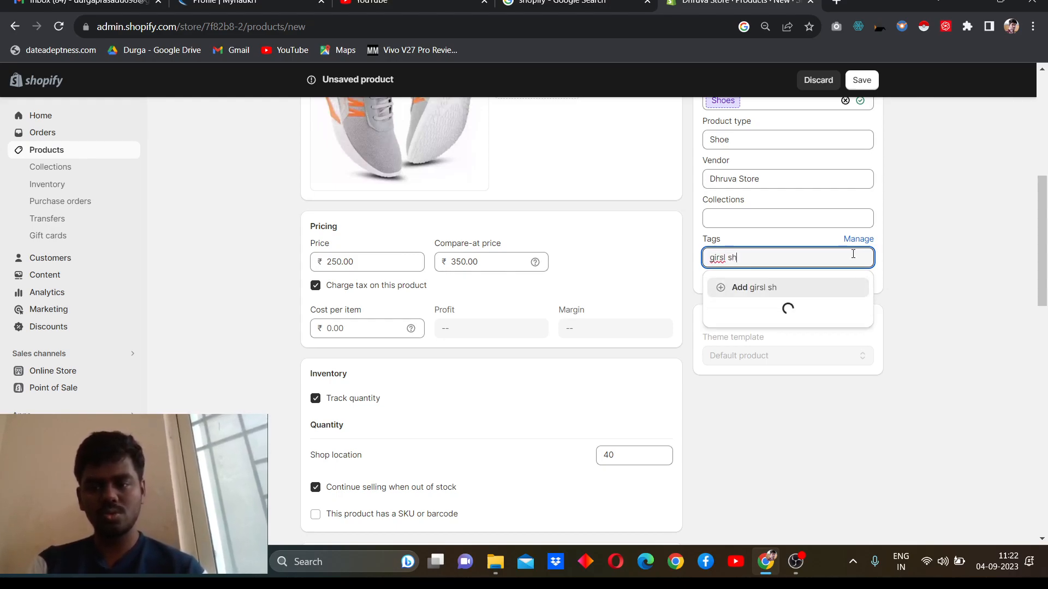
key(BackSpace)
key(BackSpace)
key(BackSpace)
key(BackSpace)
text(ls )
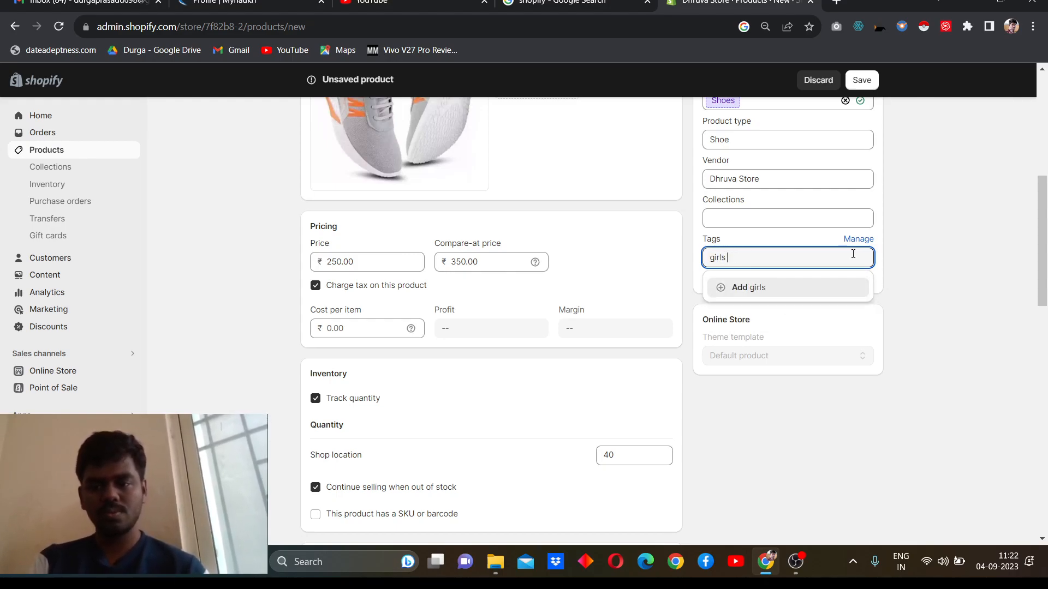
text(shoe)
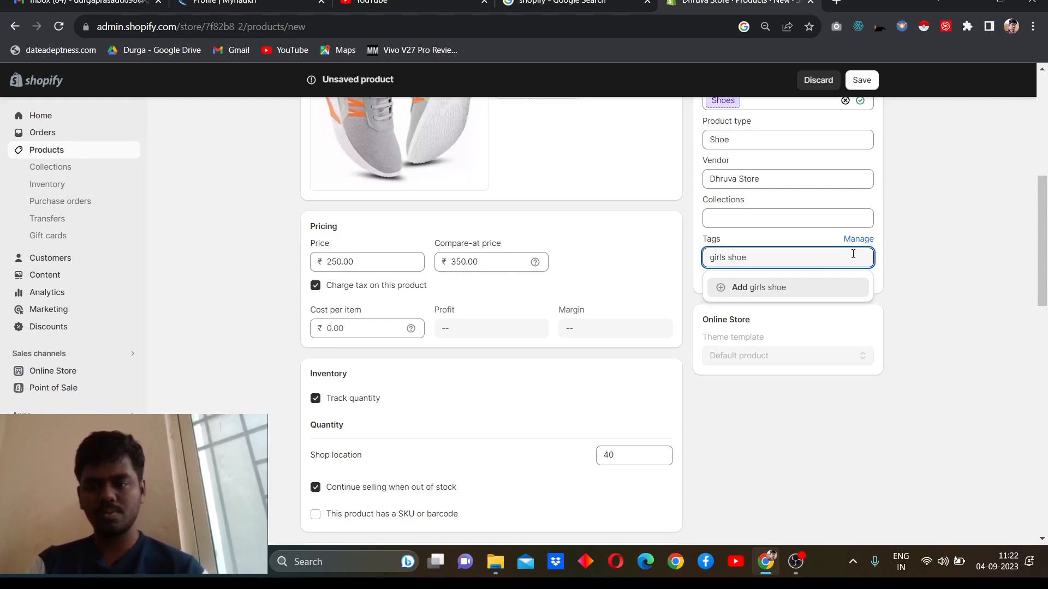
click(821, 288)
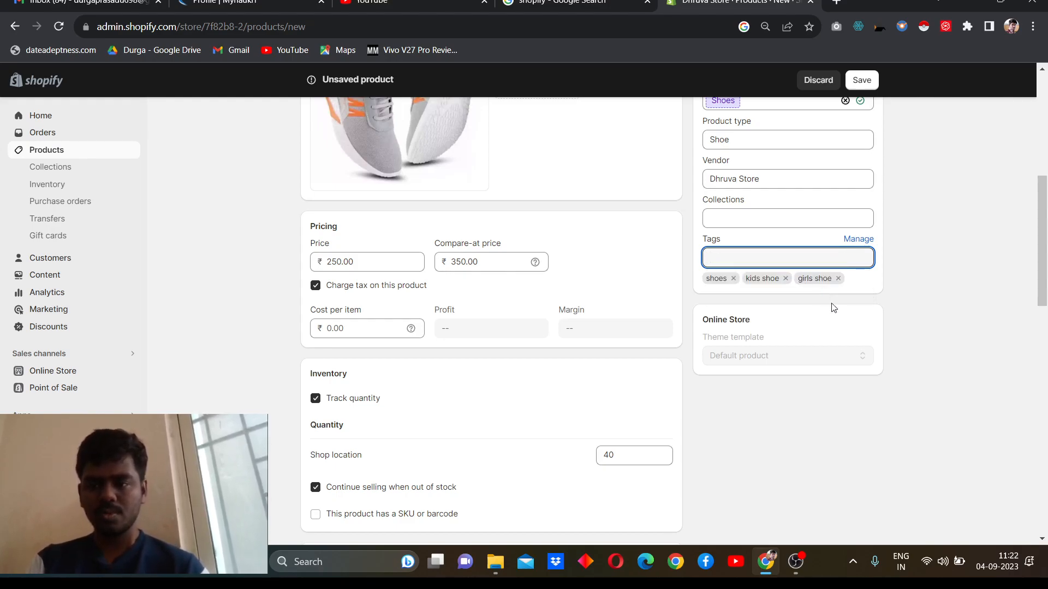
Step: Check the variants and search engine listing, then save the new Girls Shoes product
scroll(847, 351, down, 15)
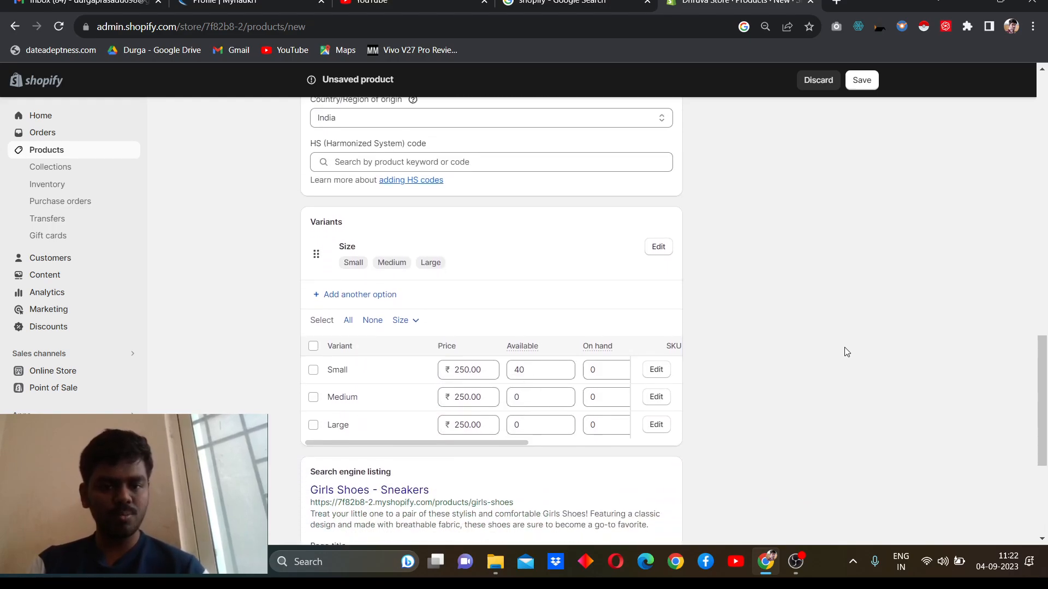
scroll(846, 352, down, 1)
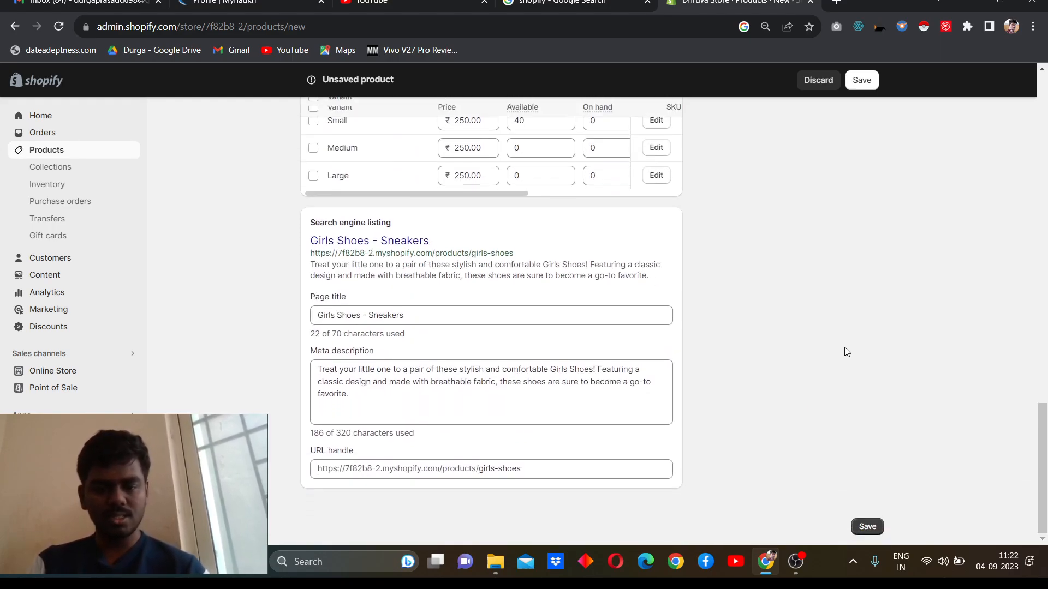
scroll(846, 352, up, 1)
scroll(846, 352, down, 1)
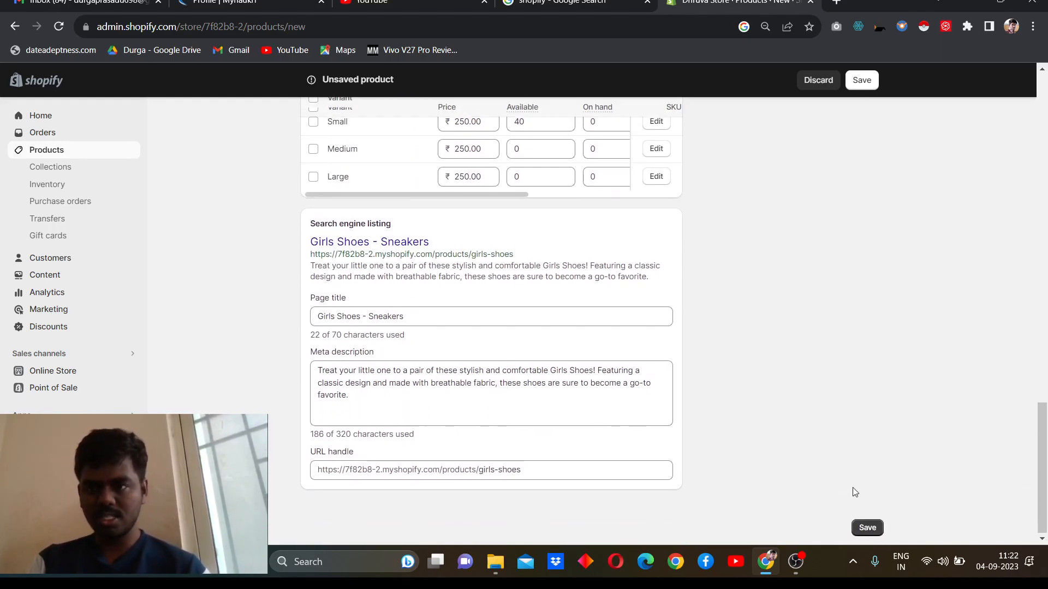
click(873, 530)
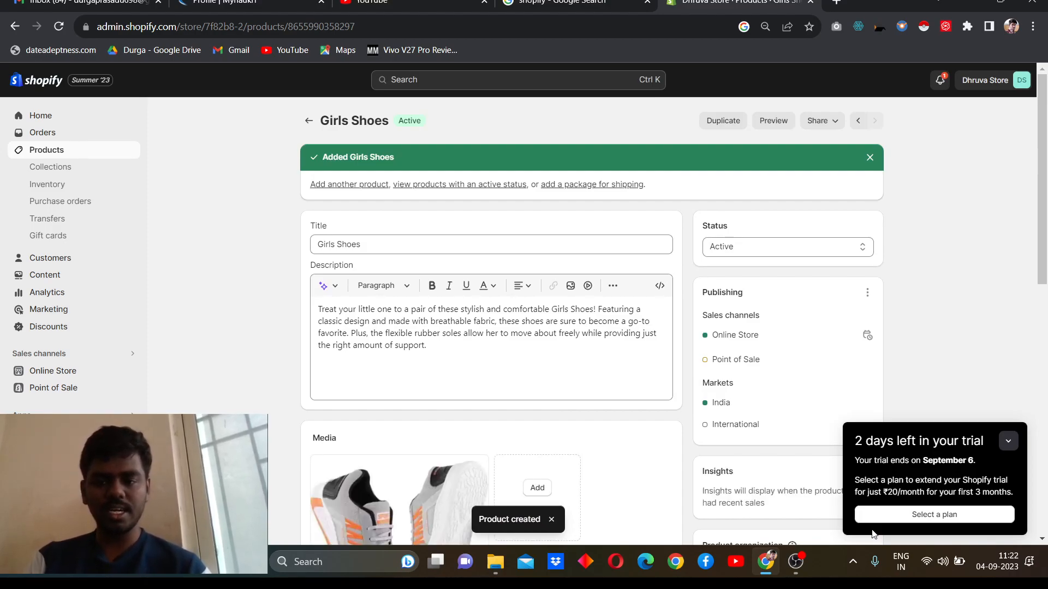
Step: Assign the existing grey and orange shoe photo as the image of the Small variant
scroll(736, 378, down, 5)
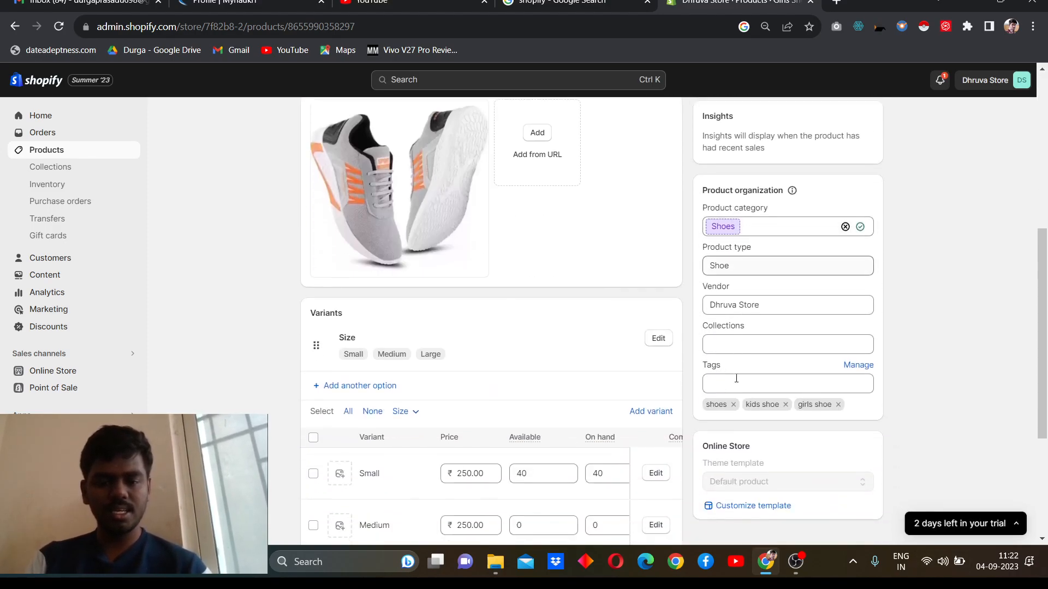
scroll(737, 378, down, 4)
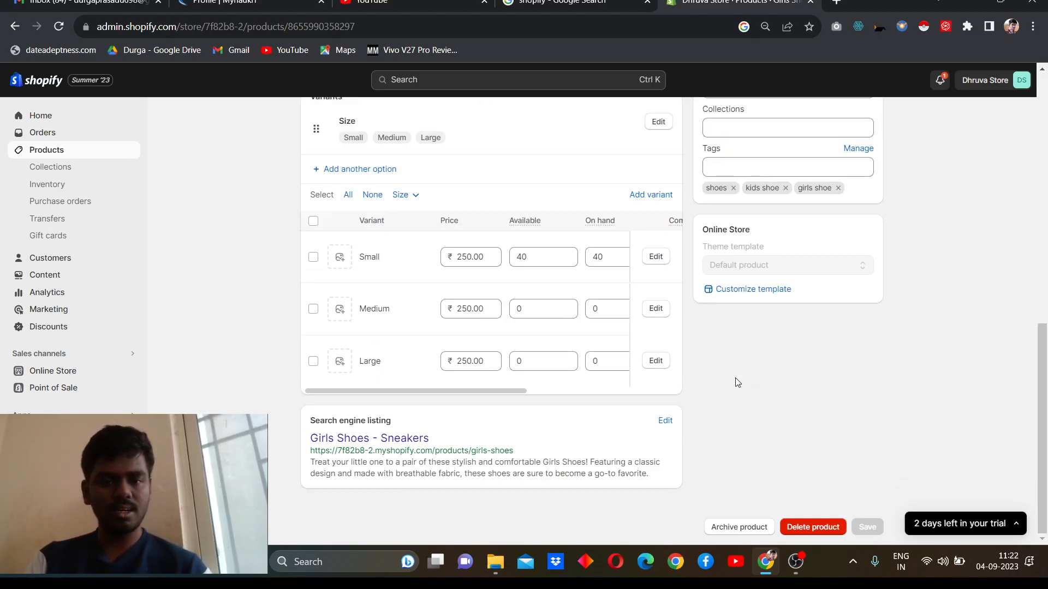
click(339, 257)
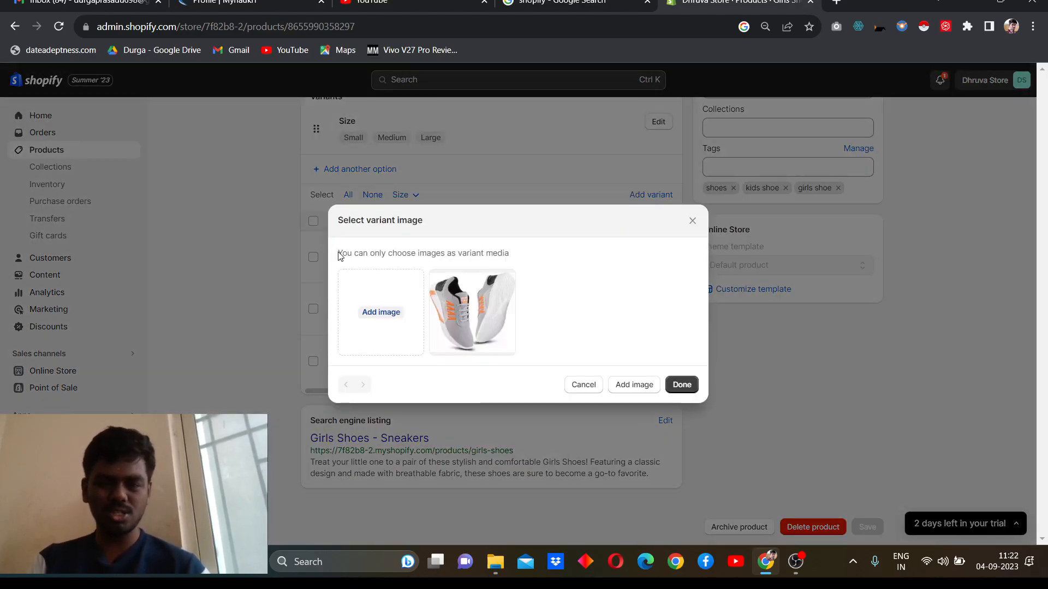
click(480, 302)
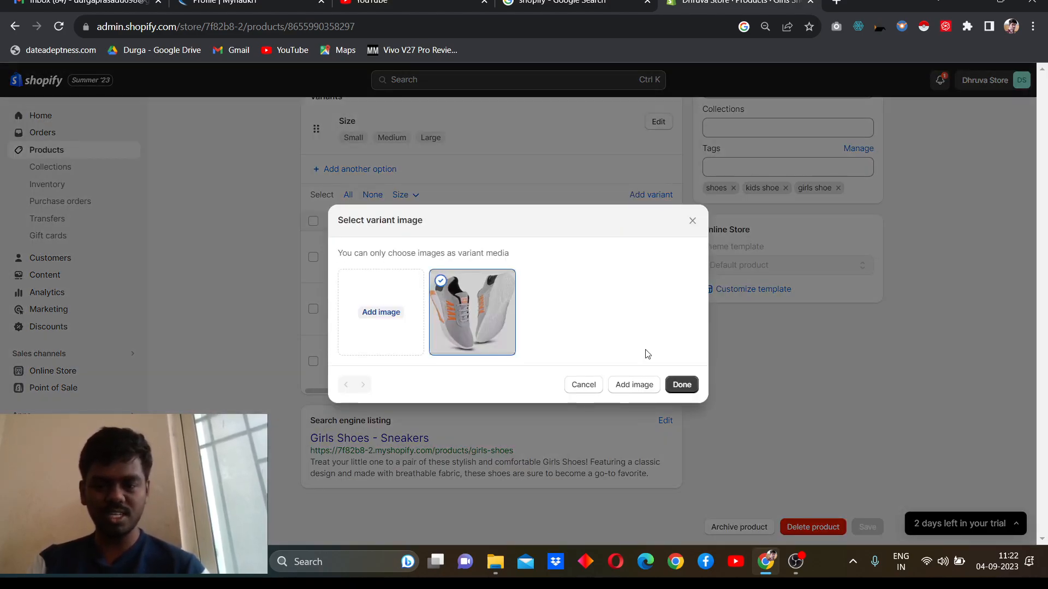
click(682, 384)
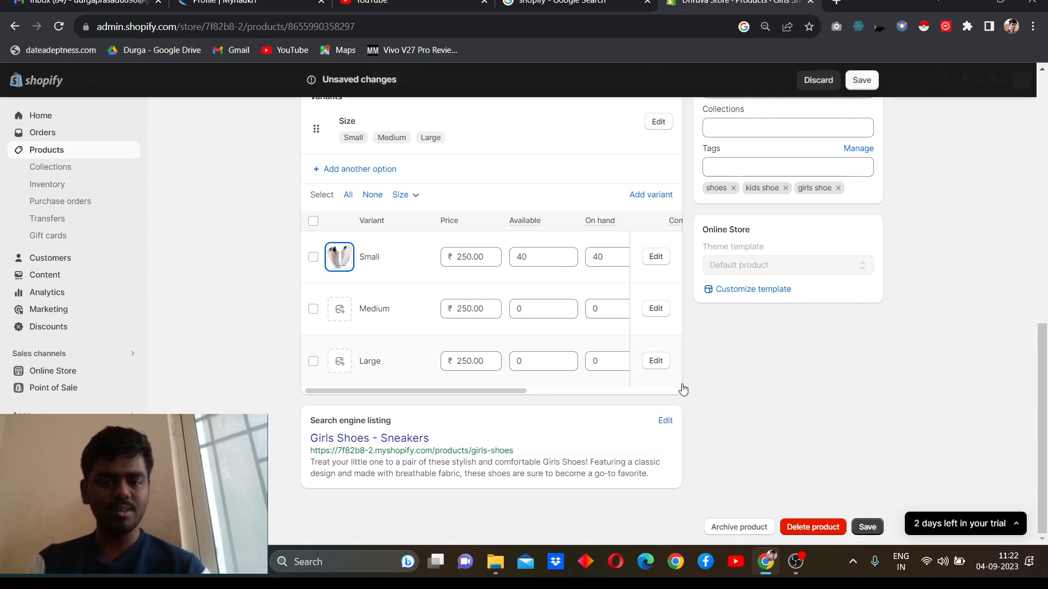
Step: Assign the same shoe photo to the Medium and Large variants and save the product
click(338, 309)
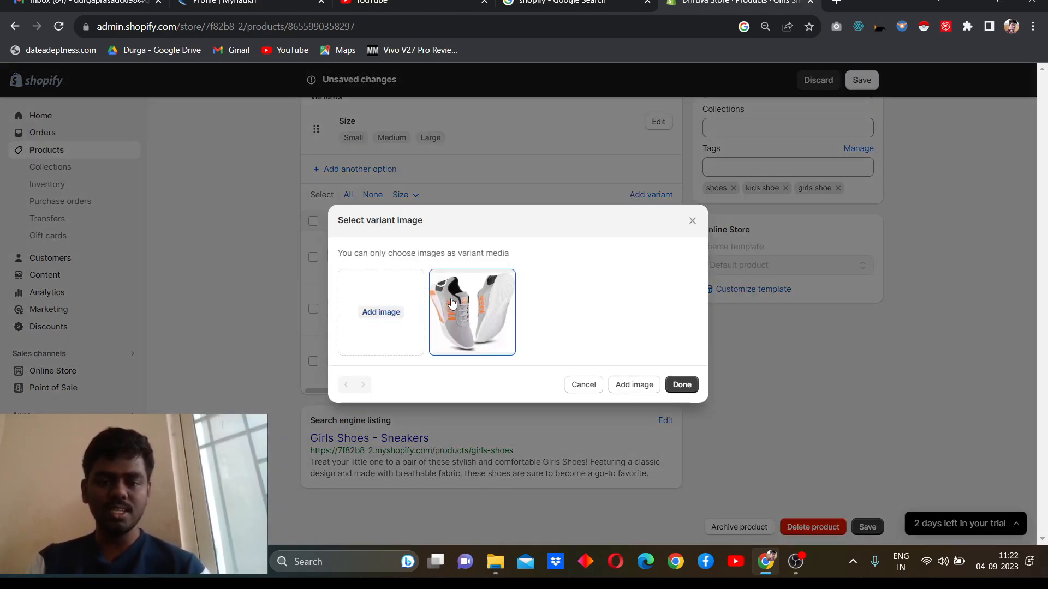
click(449, 303)
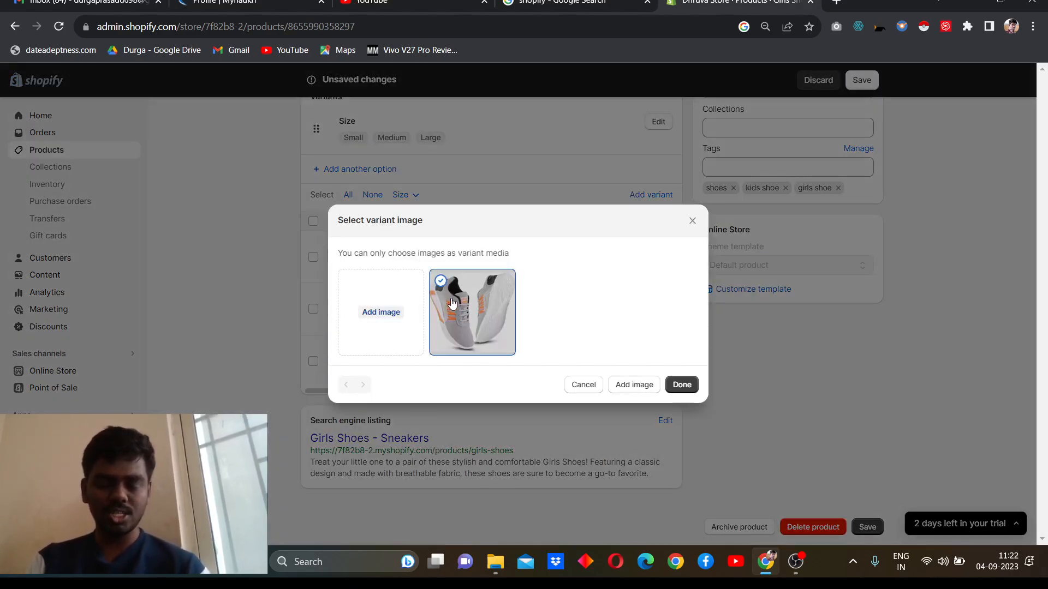
click(691, 388)
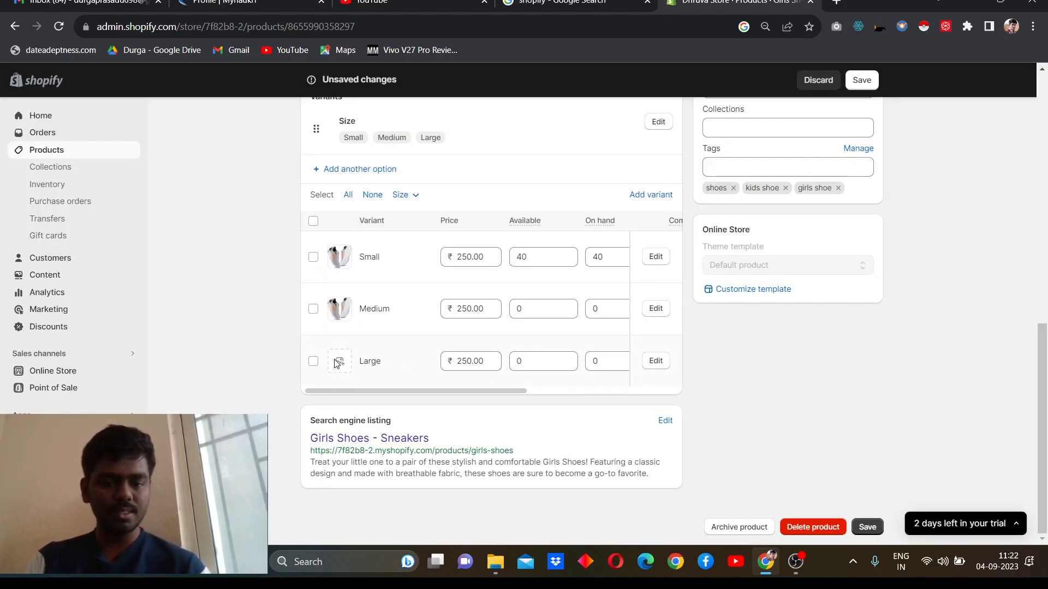
click(336, 363)
click(467, 299)
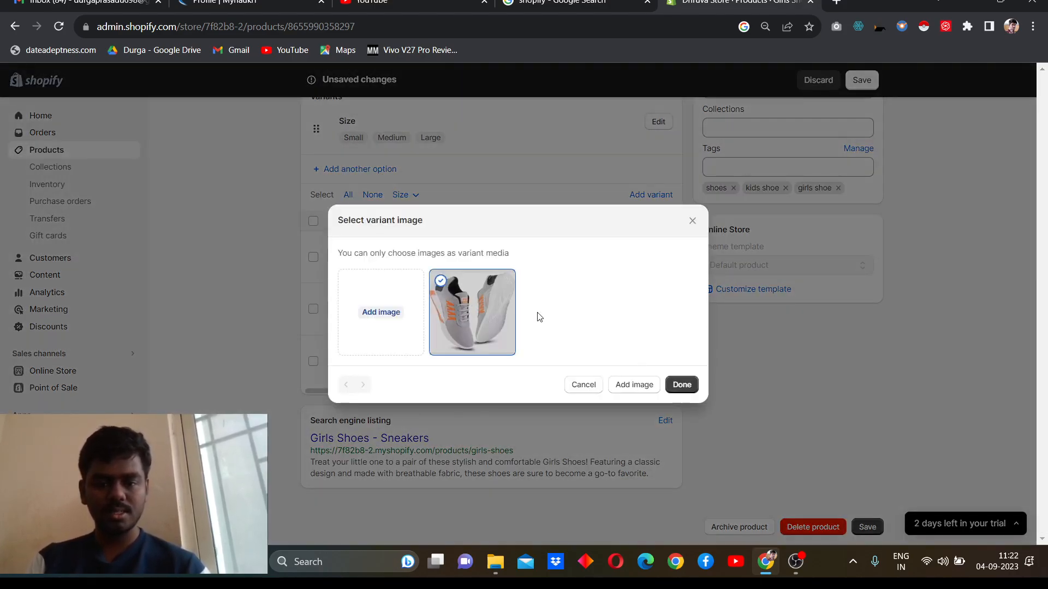
click(692, 386)
scroll(694, 386, up, 10)
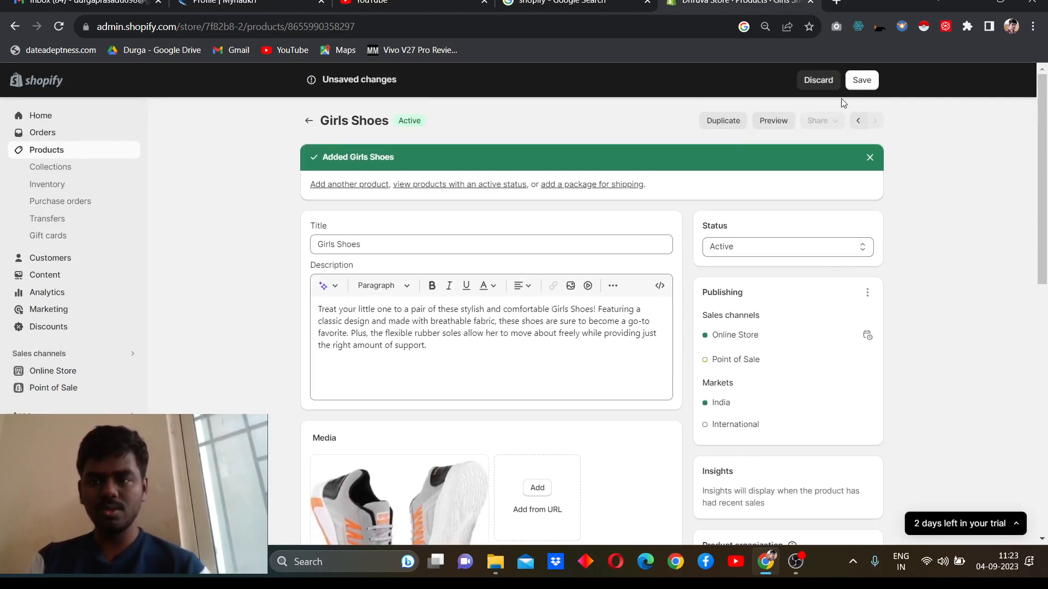
click(867, 87)
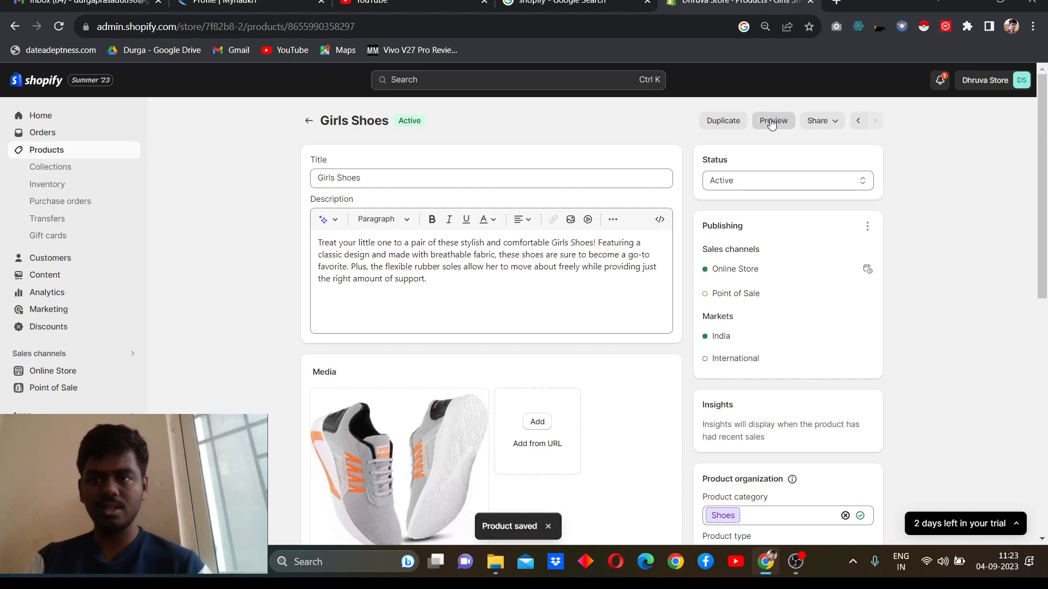
Step: Preview the Girls Shoes product in the online store and examine its price, sizes, description and related items
click(771, 121)
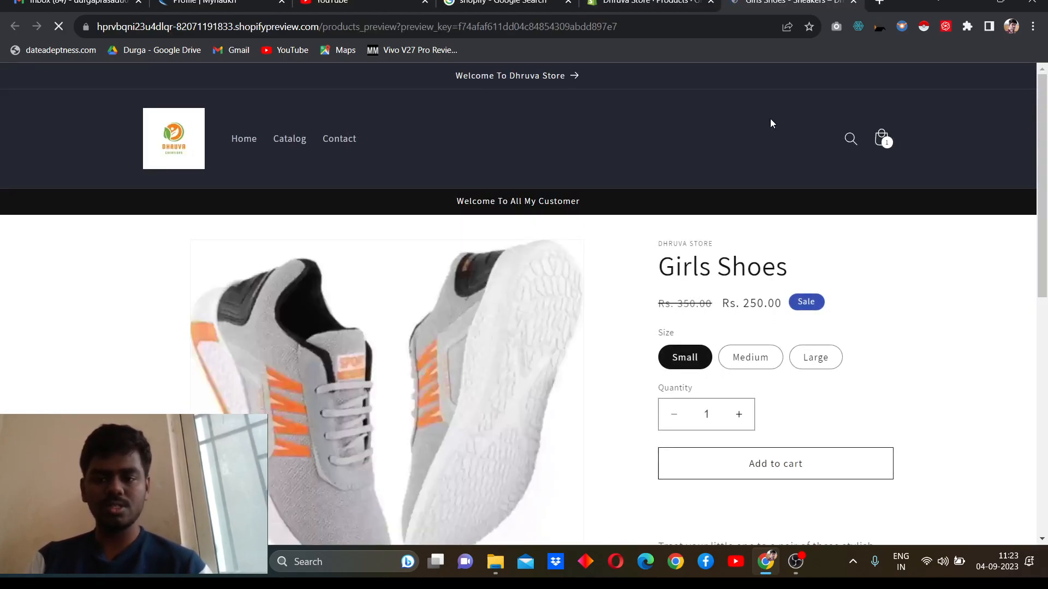
scroll(771, 123, down, 1)
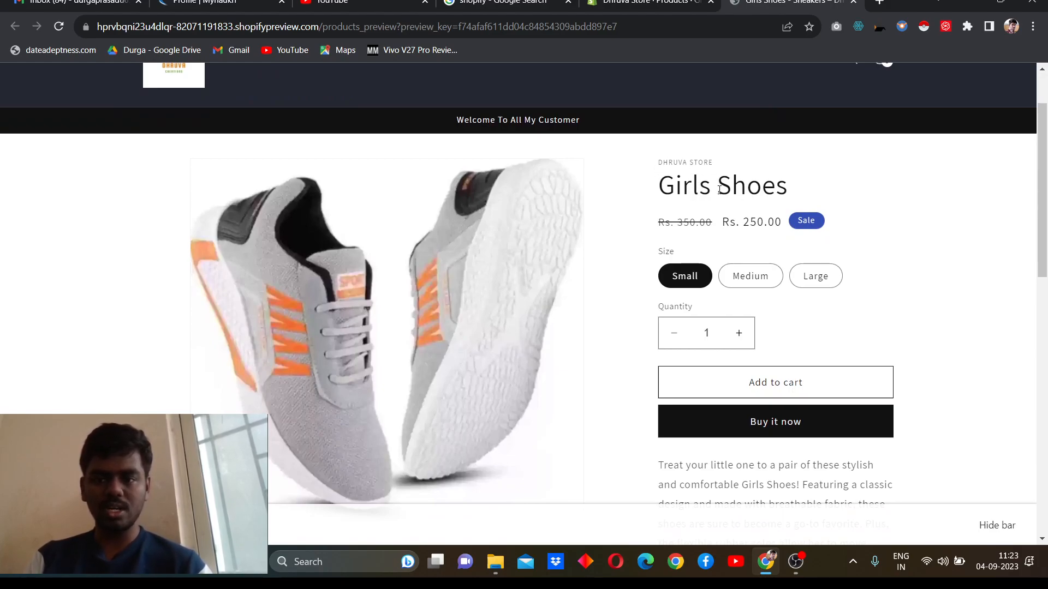
scroll(718, 189, down, 3)
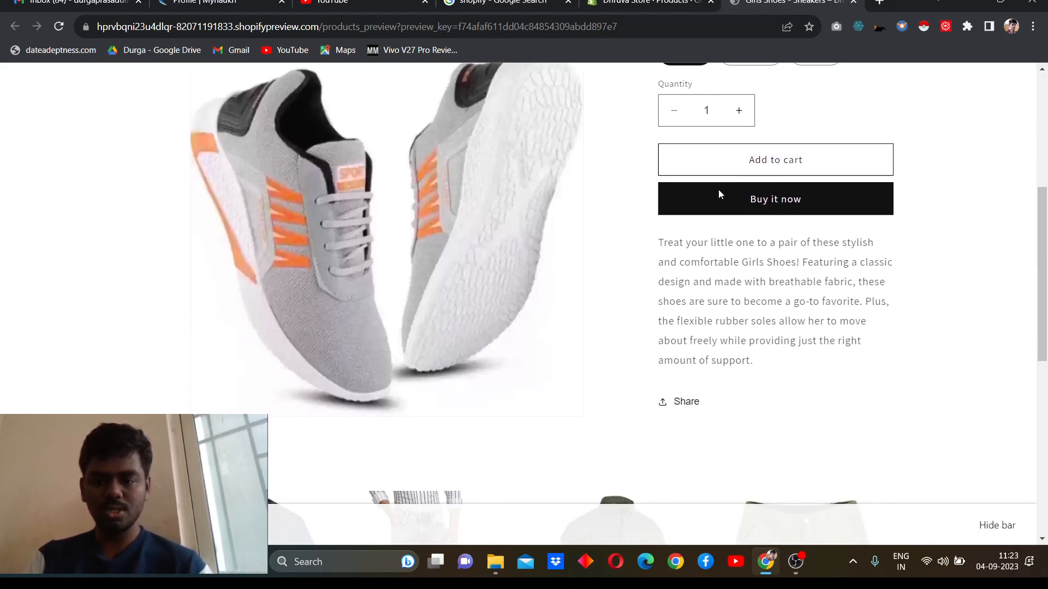
scroll(765, 226, down, 6)
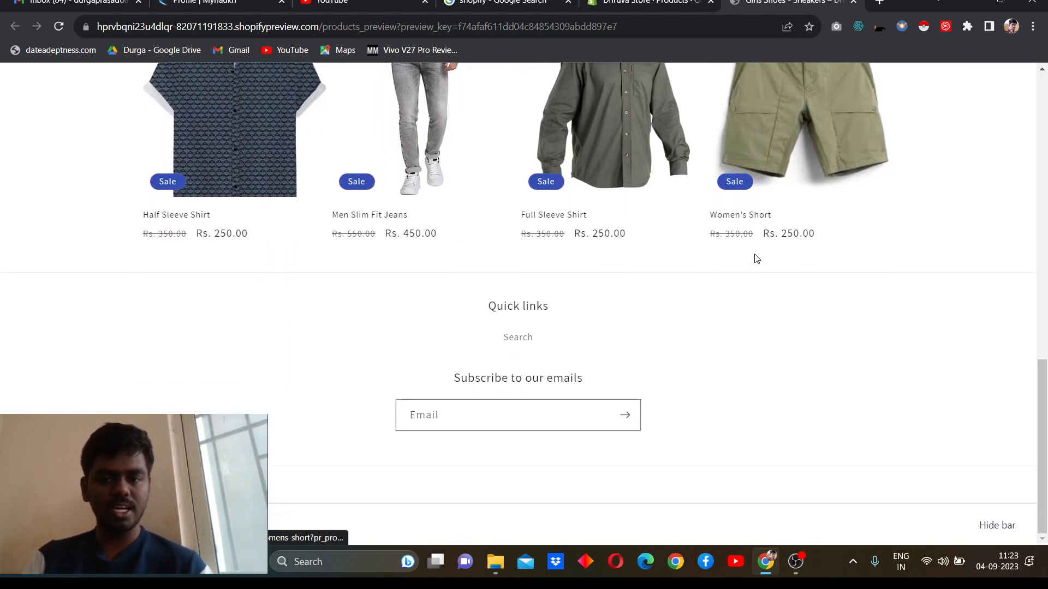
scroll(756, 259, up, 6)
scroll(755, 254, up, 5)
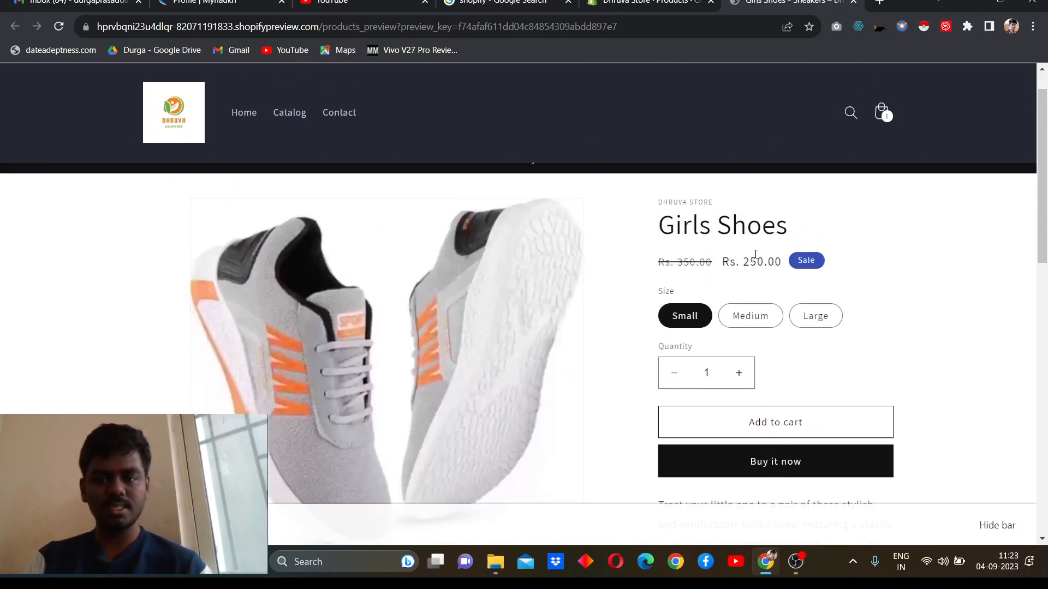
click(796, 561)
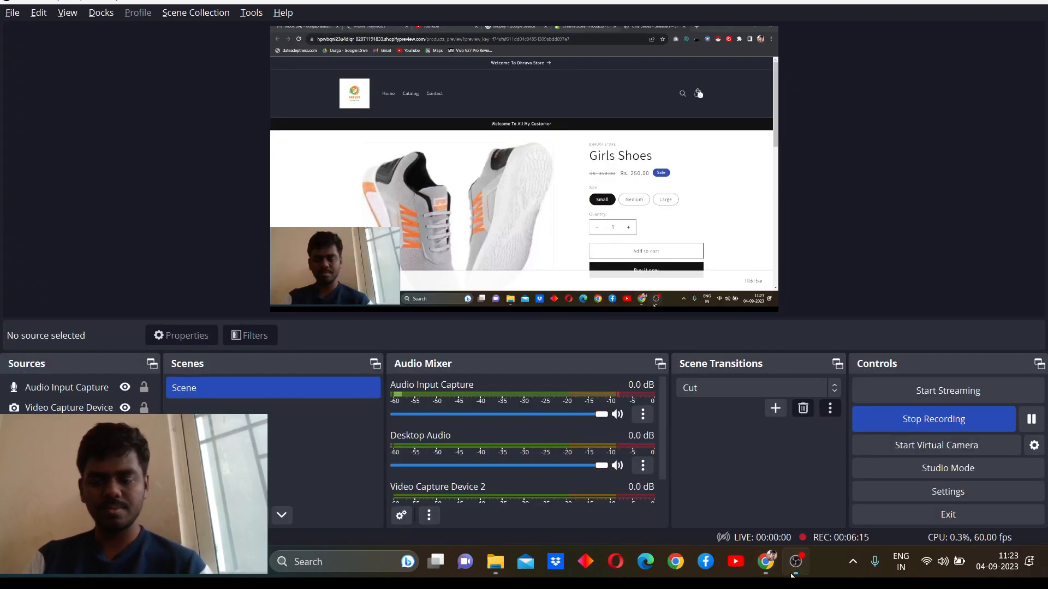
click(1031, 419)
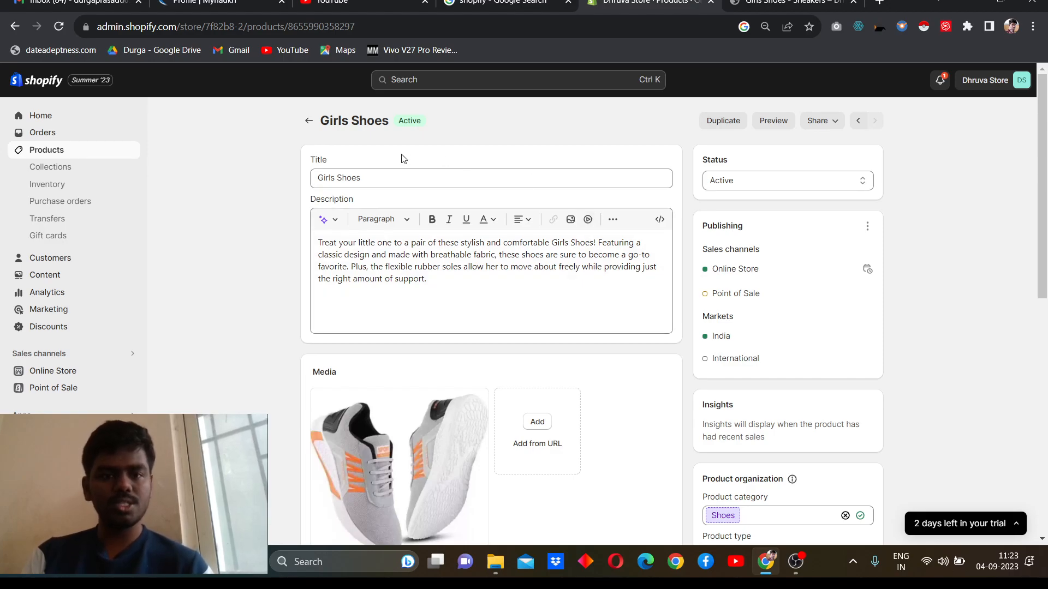
Step: Return from the Girls Shoes page to the full product list and look through the store's products
click(309, 121)
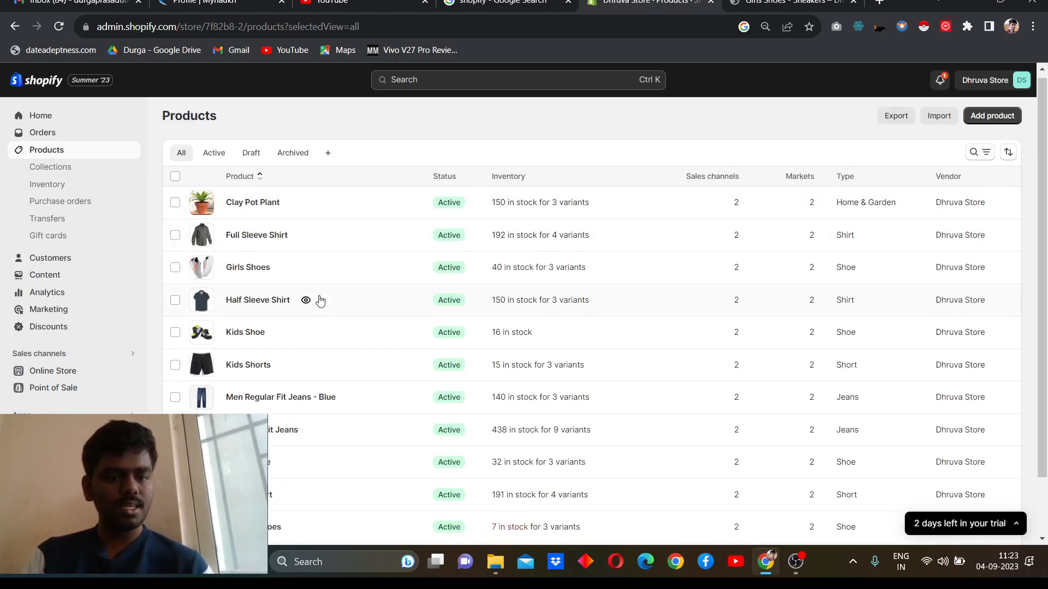
scroll(320, 301, down, 2)
scroll(320, 300, up, 2)
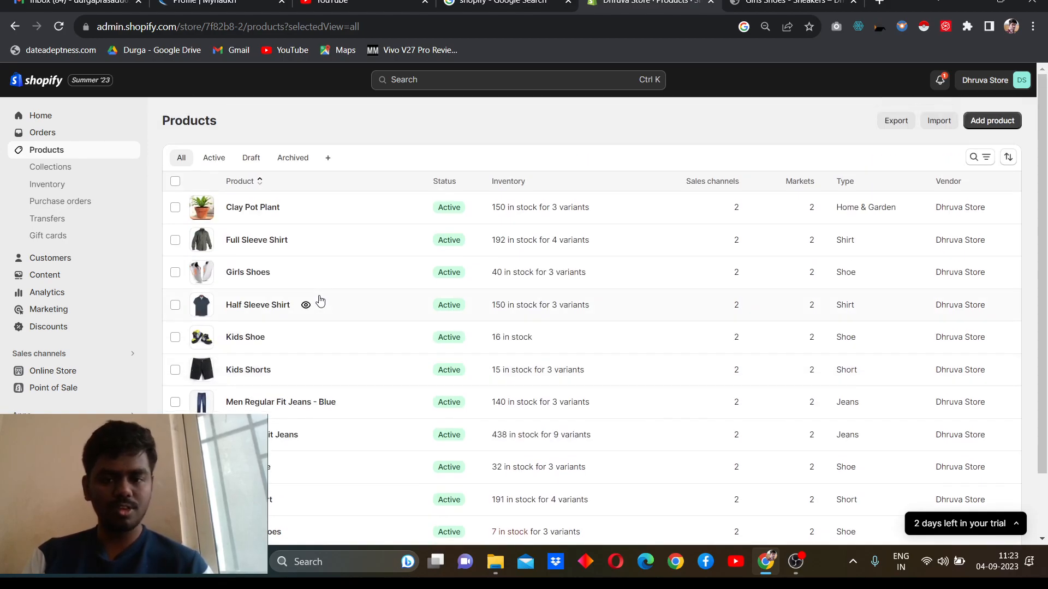
scroll(320, 300, down, 2)
scroll(320, 301, up, 2)
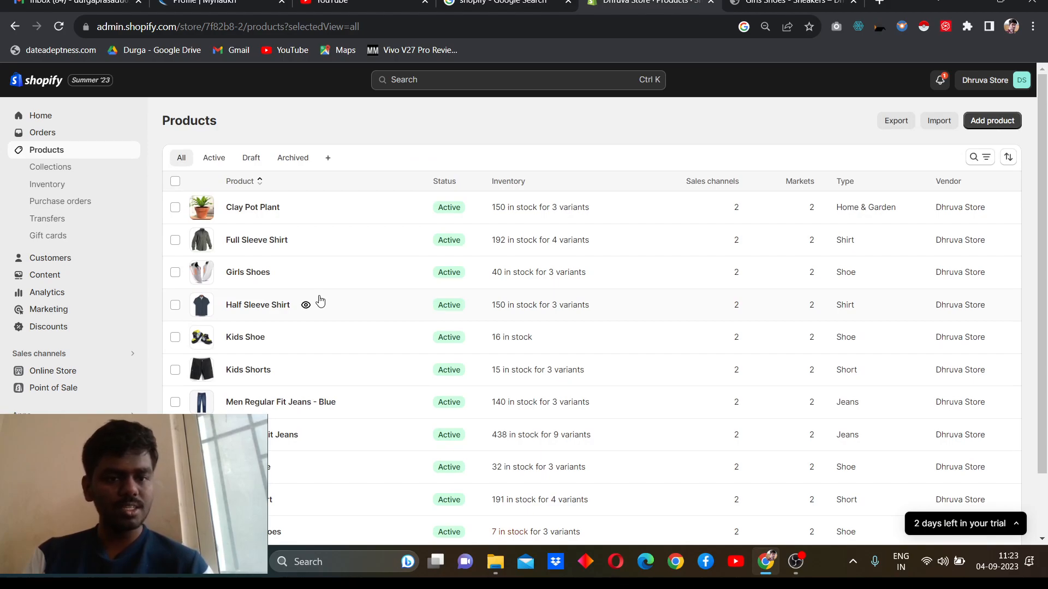
scroll(320, 301, down, 2)
scroll(320, 300, up, 2)
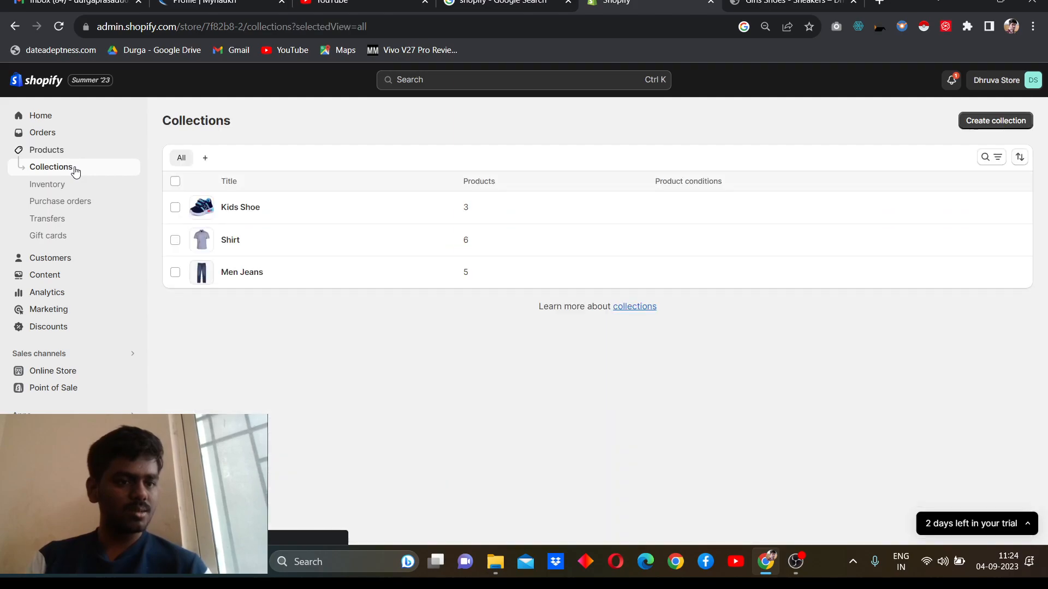
Step: Delete the Kids Shoe collection from the store's collections
click(174, 207)
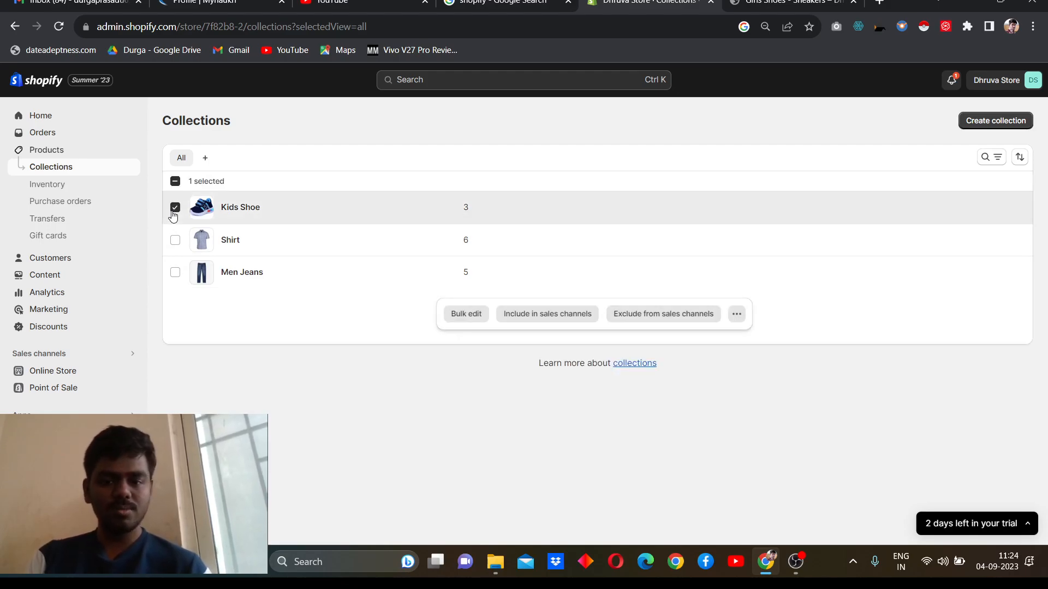
click(737, 314)
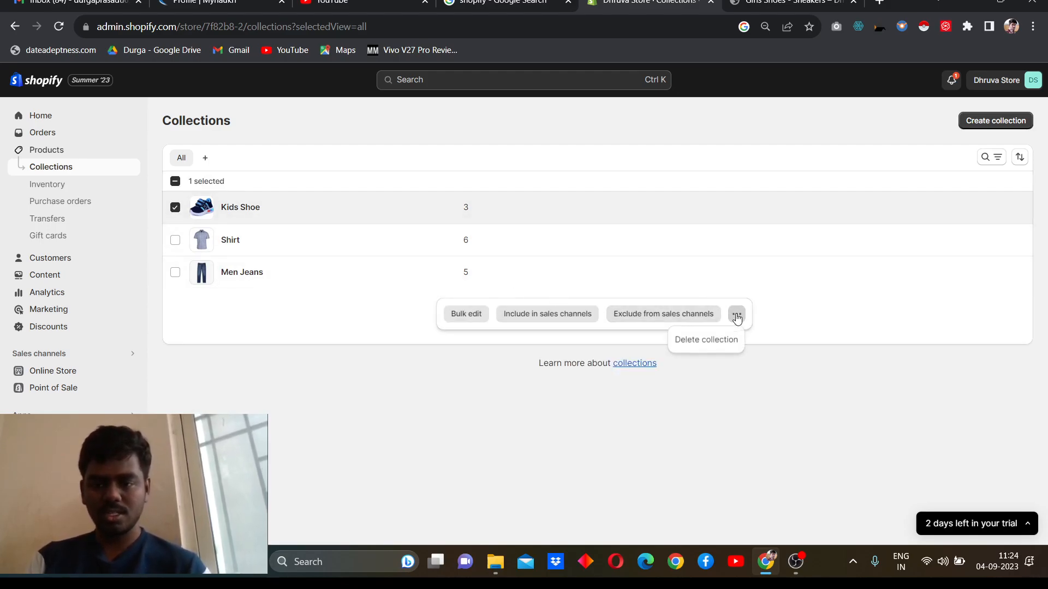
click(722, 340)
click(700, 336)
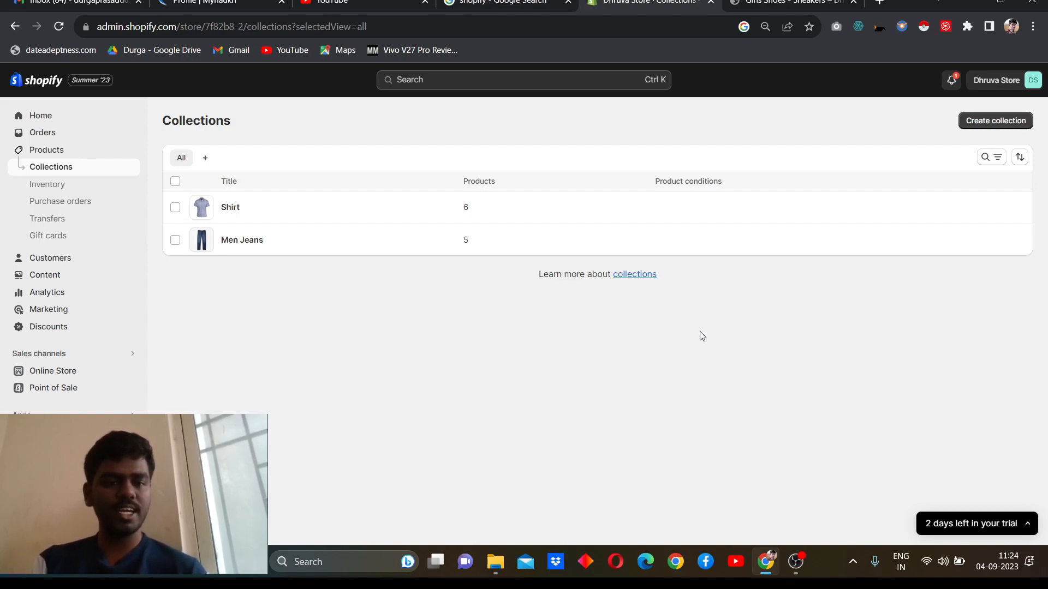
Step: Start a new collection titled "Shoe" and set its collection type to Manual
click(993, 125)
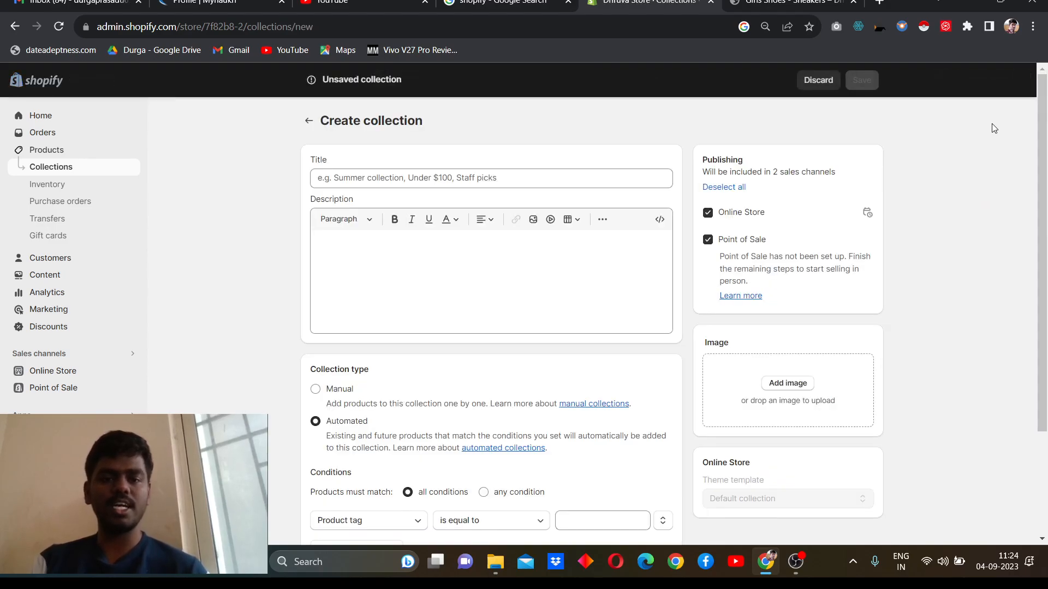
click(622, 175)
text(Shoe)
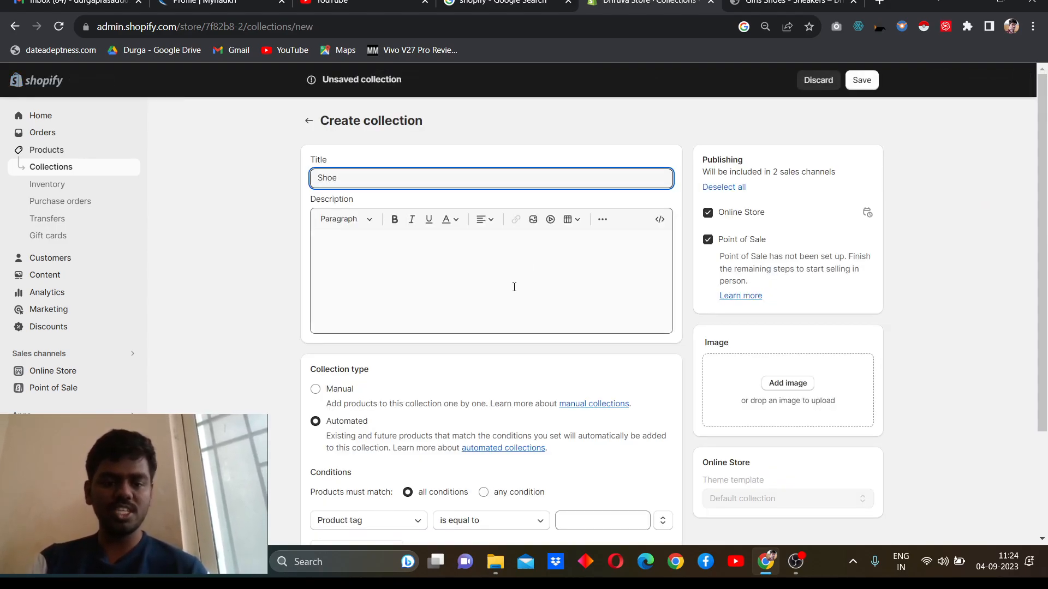
scroll(514, 287, down, 1)
scroll(514, 287, up, 1)
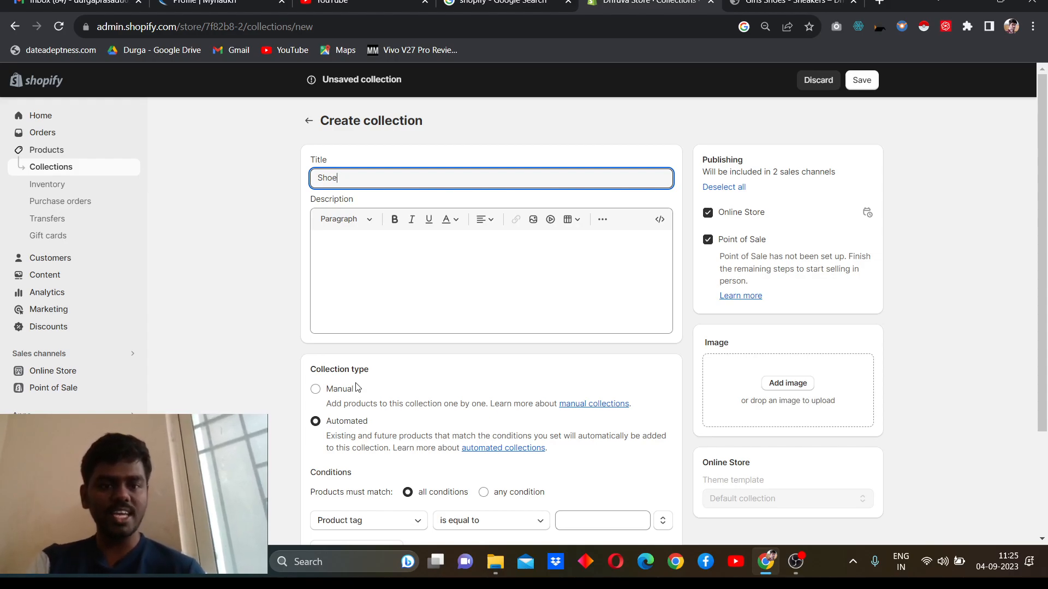
scroll(357, 388, down, 1)
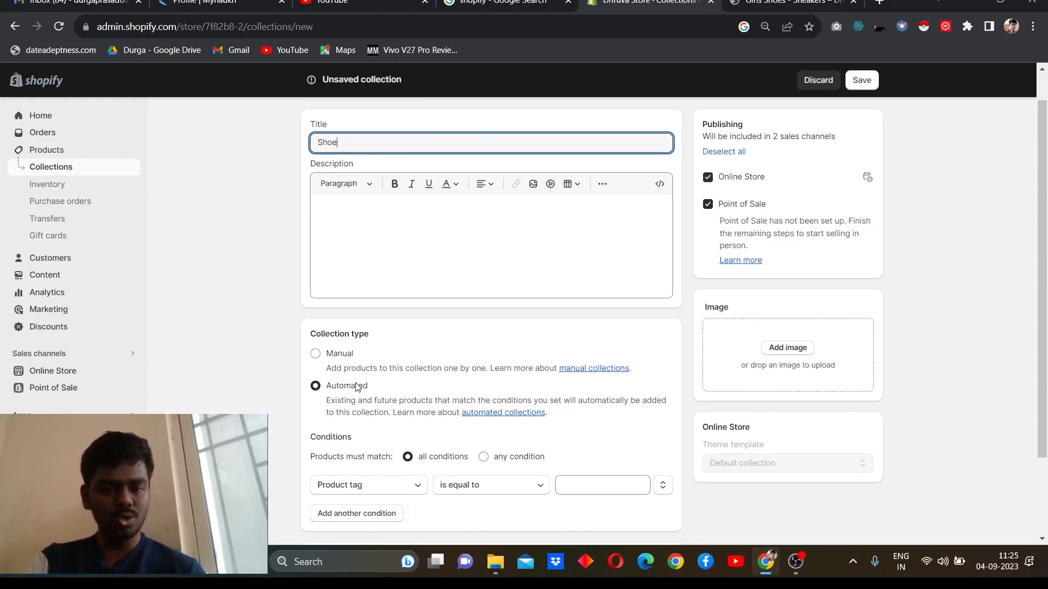
click(336, 362)
click(335, 360)
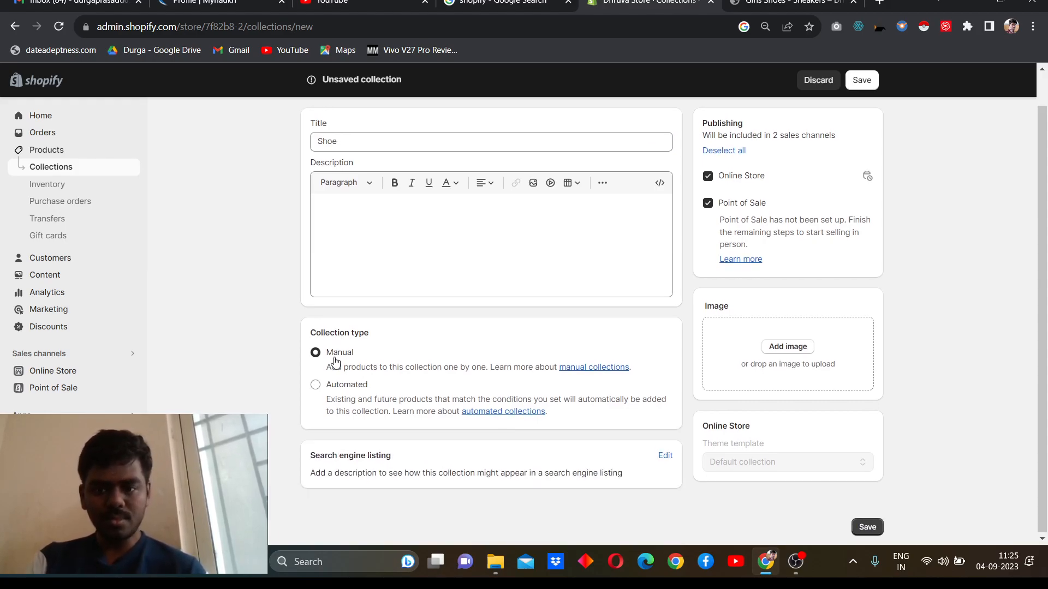
Step: Upload the black and yellow kids' shoe photo from the Downloads folder as the collection's image
click(790, 347)
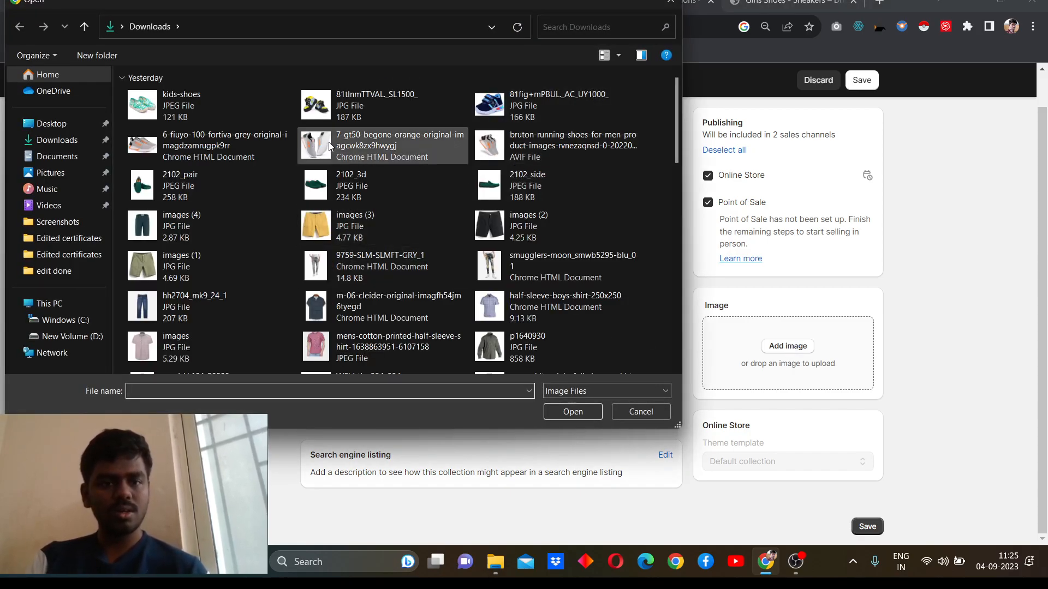
double_click(355, 104)
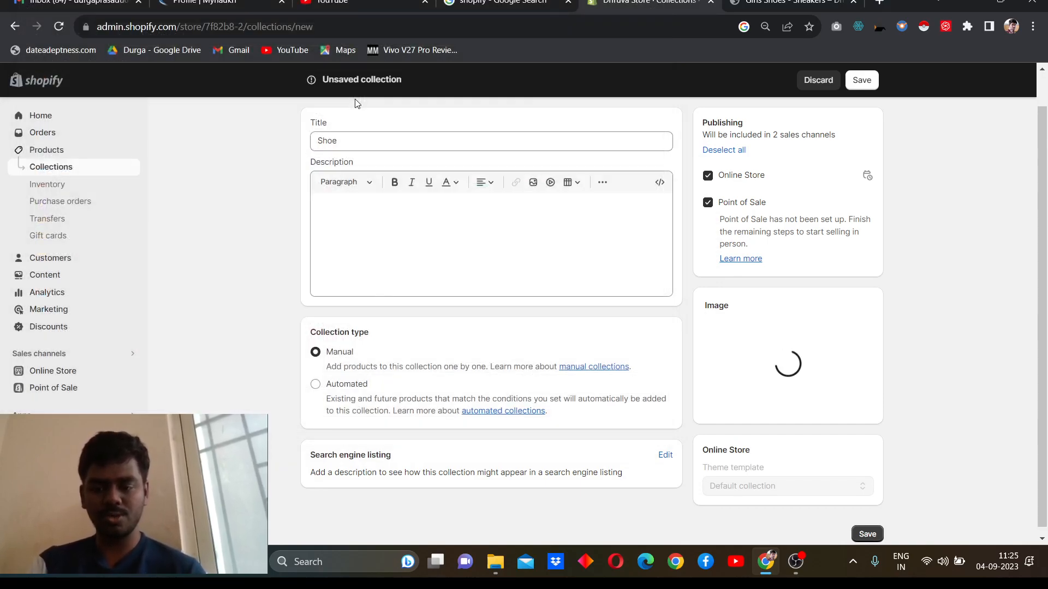
scroll(356, 103, down, 2)
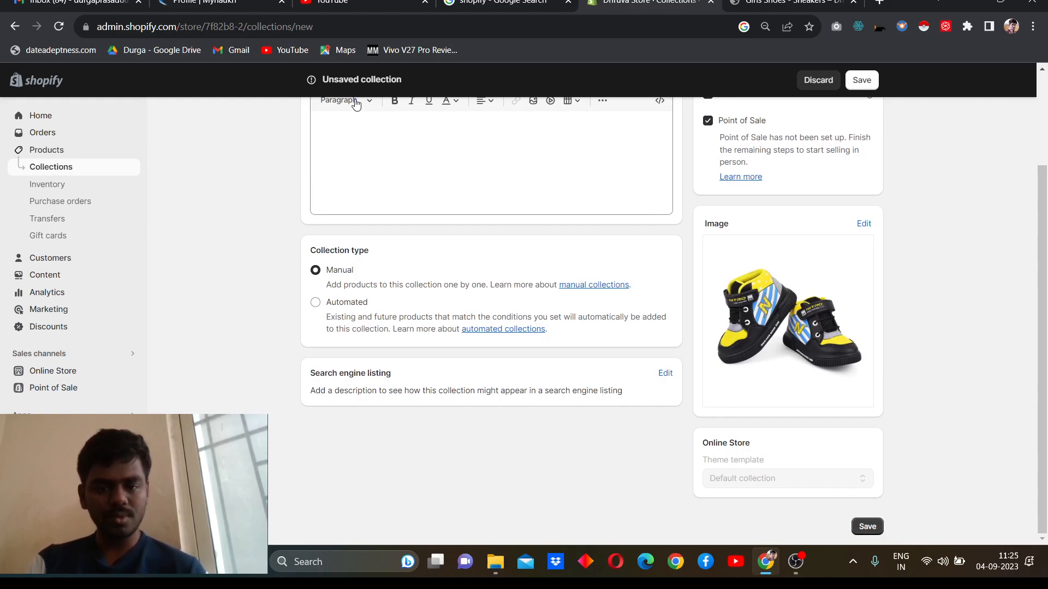
Step: Open the search engine listing fields for review and save the Shoe collection
click(665, 374)
scroll(659, 379, down, 2)
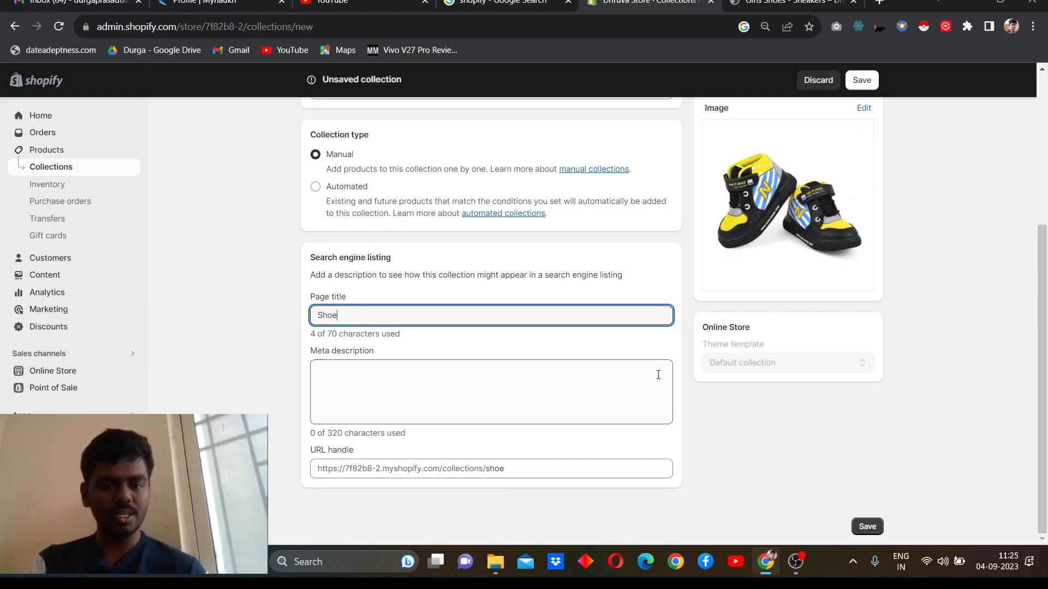
scroll(635, 333, up, 1)
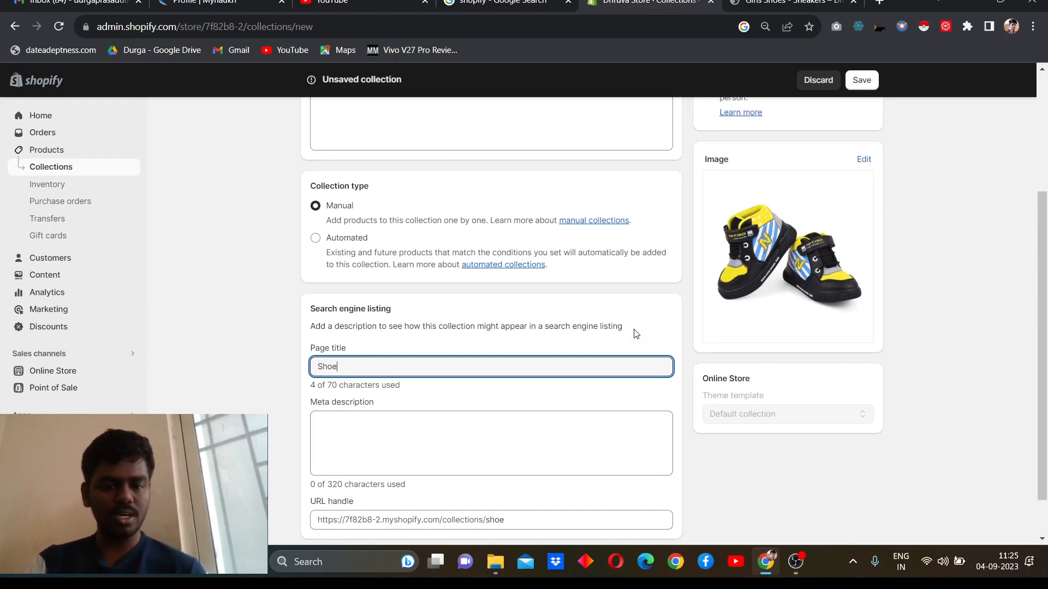
scroll(636, 334, down, 1)
scroll(636, 334, up, 4)
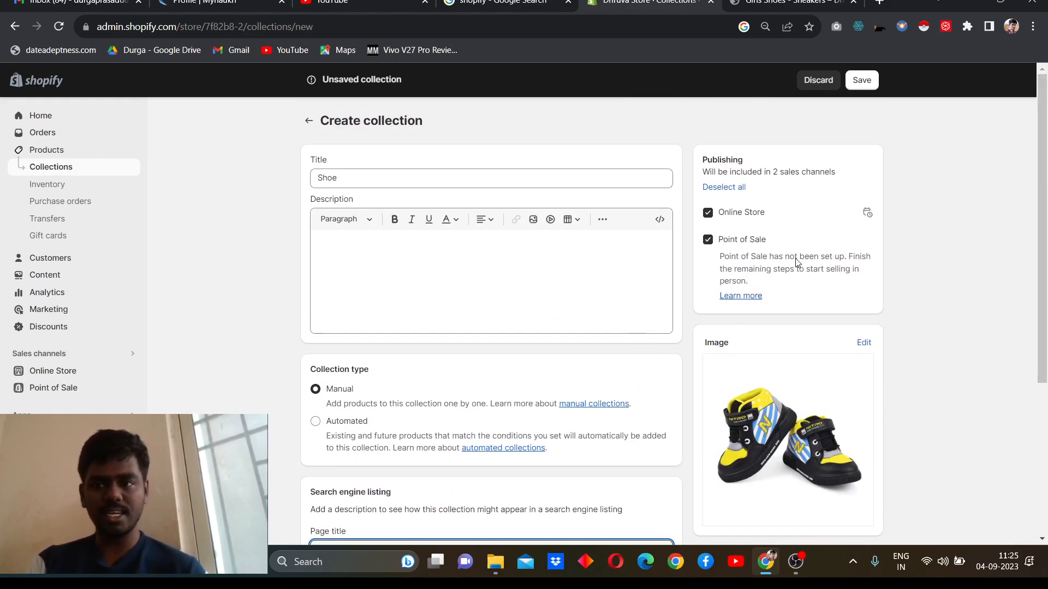
click(874, 81)
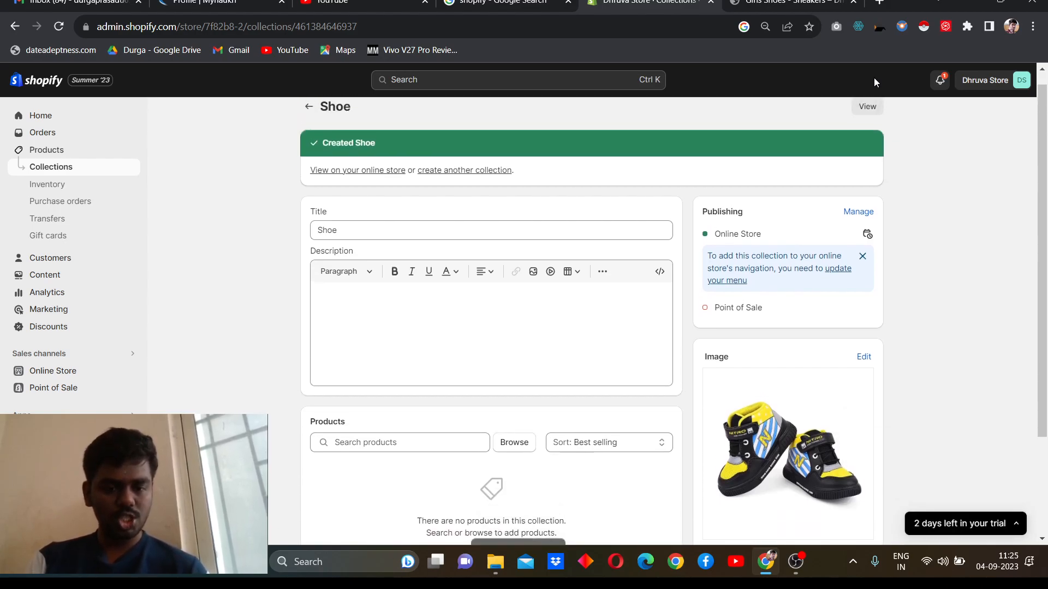
Step: Add the Men's Shoe, Women Shoes, Girls Shoes and Kids Shoe products to the Shoe collection
scroll(601, 225, down, 3)
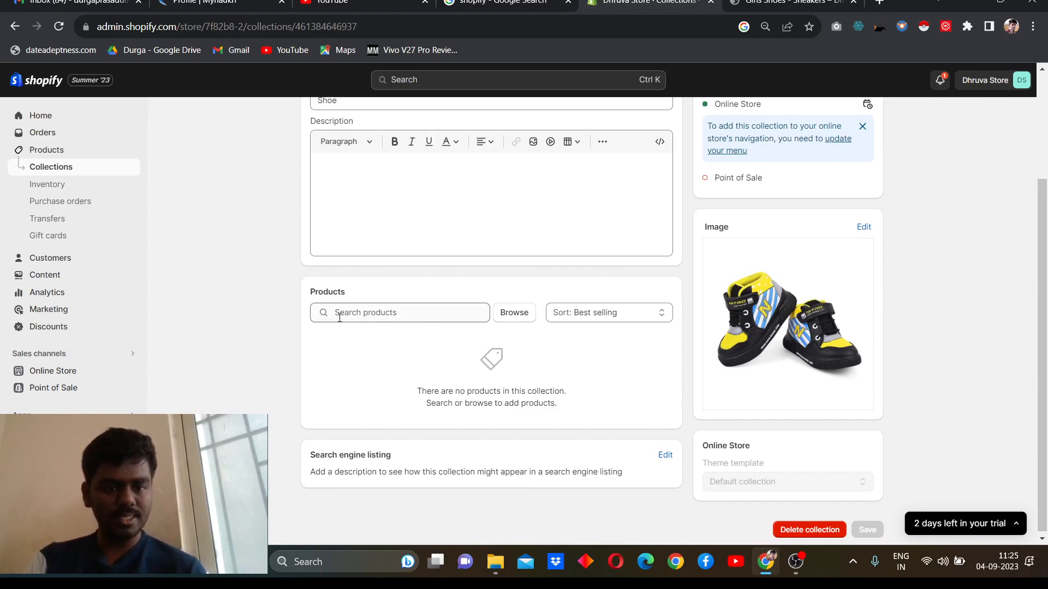
click(511, 312)
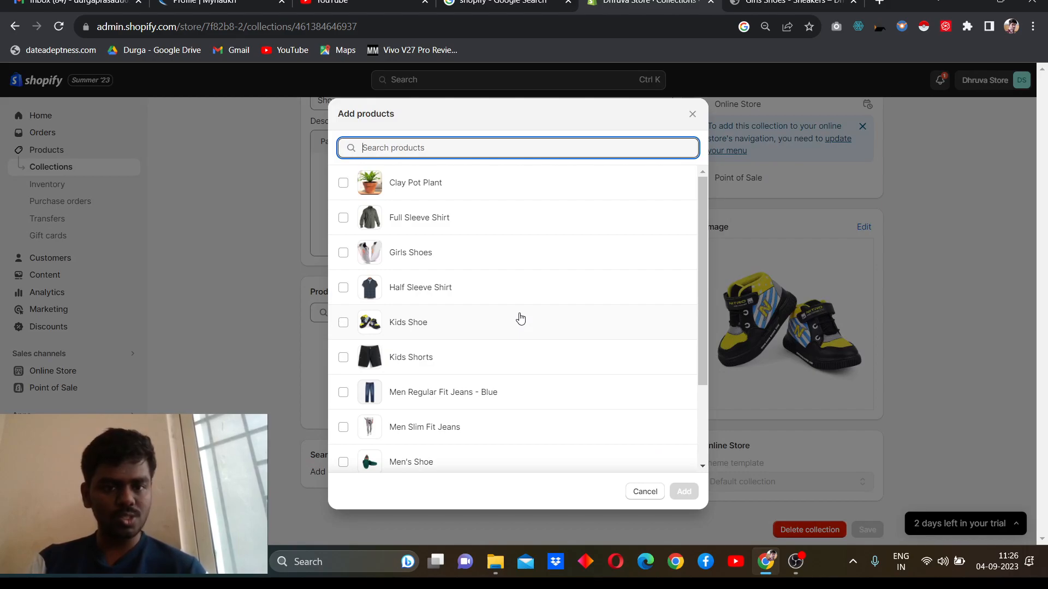
scroll(520, 319, down, 3)
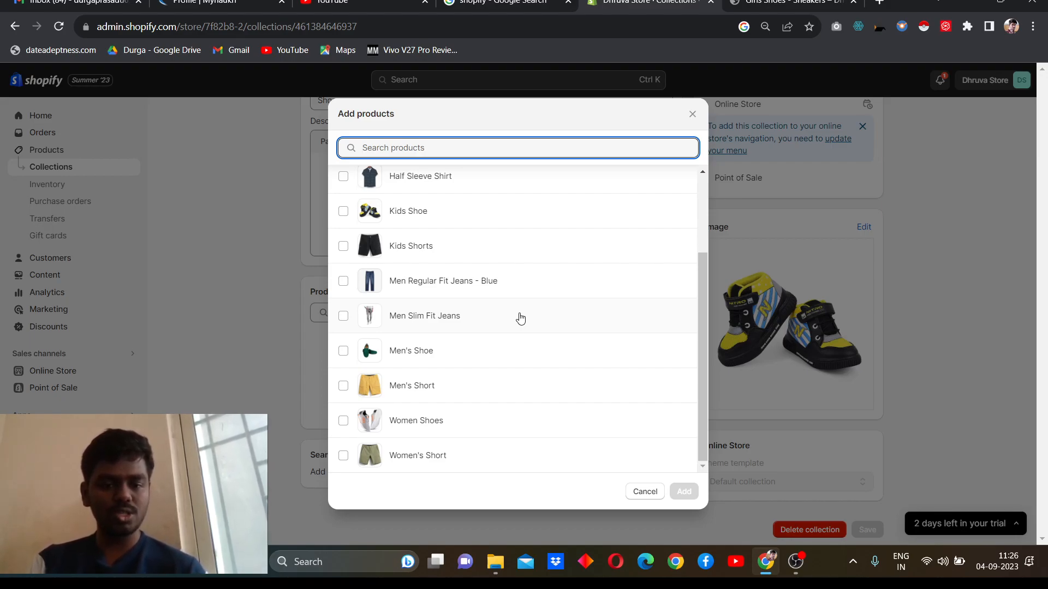
click(343, 352)
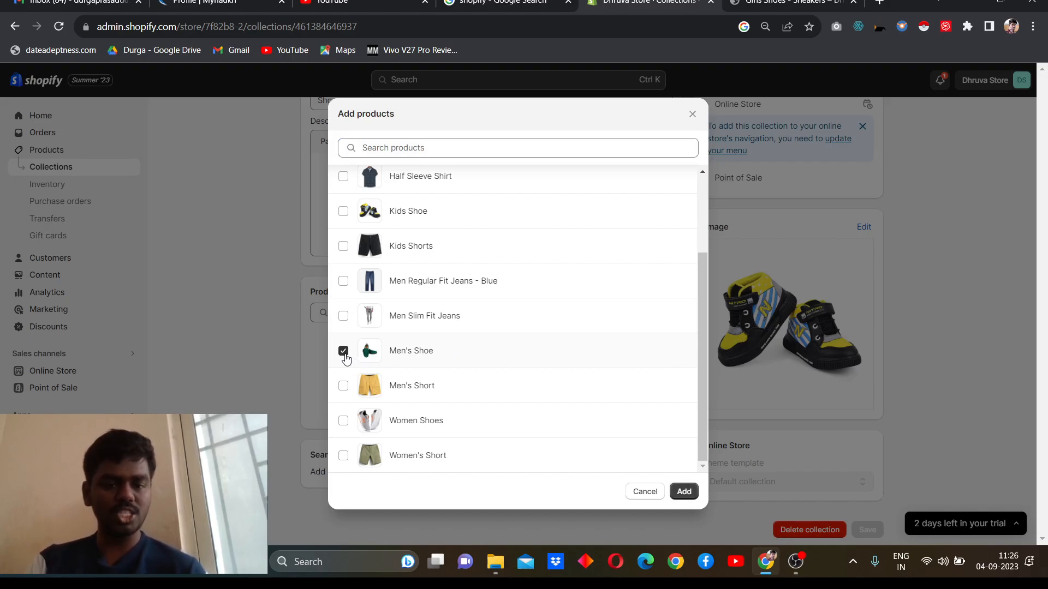
click(341, 427)
scroll(342, 427, up, 2)
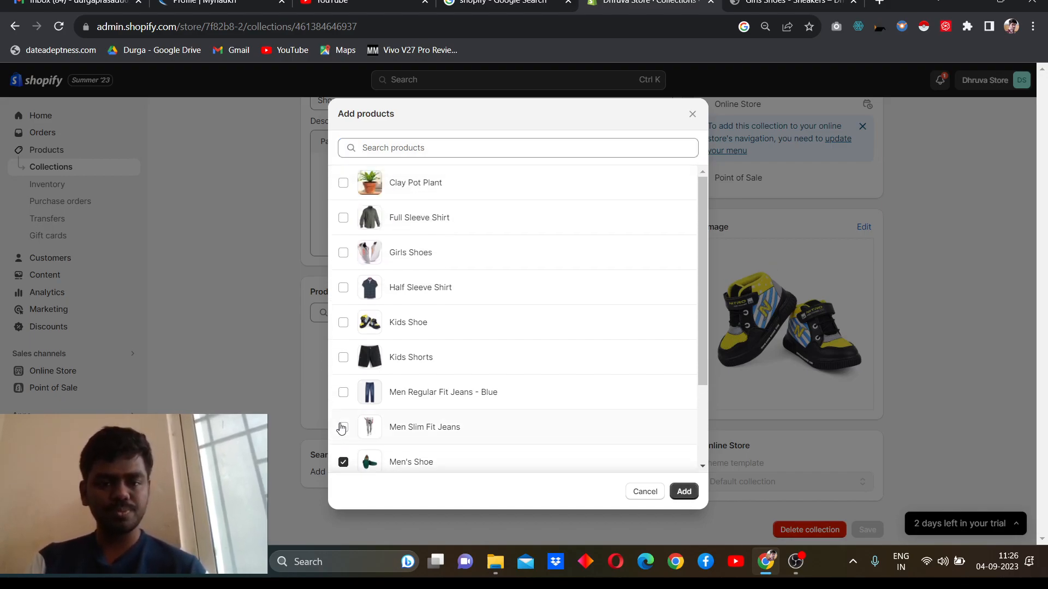
click(345, 254)
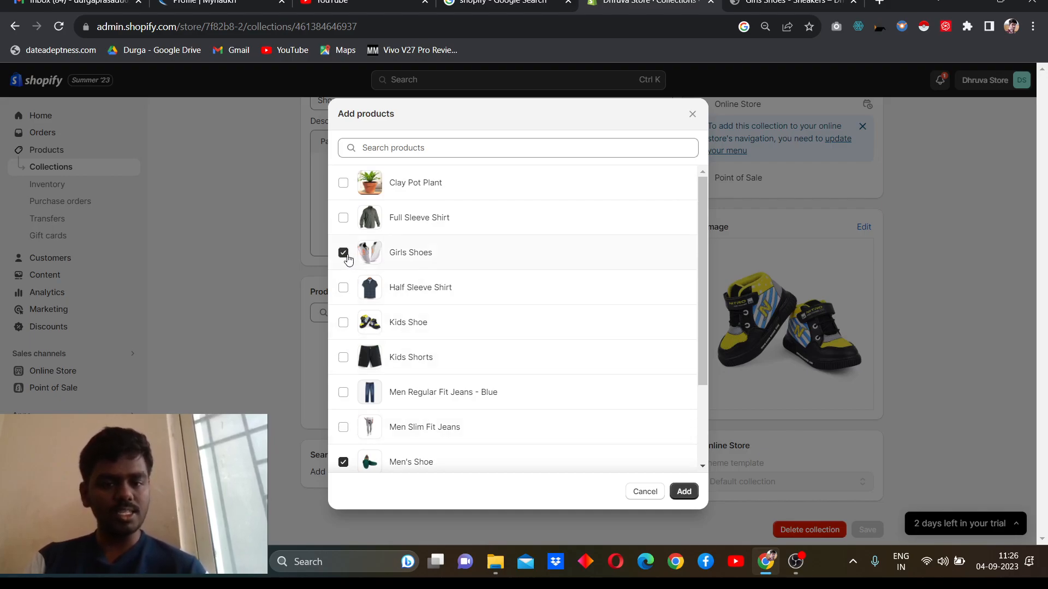
click(344, 324)
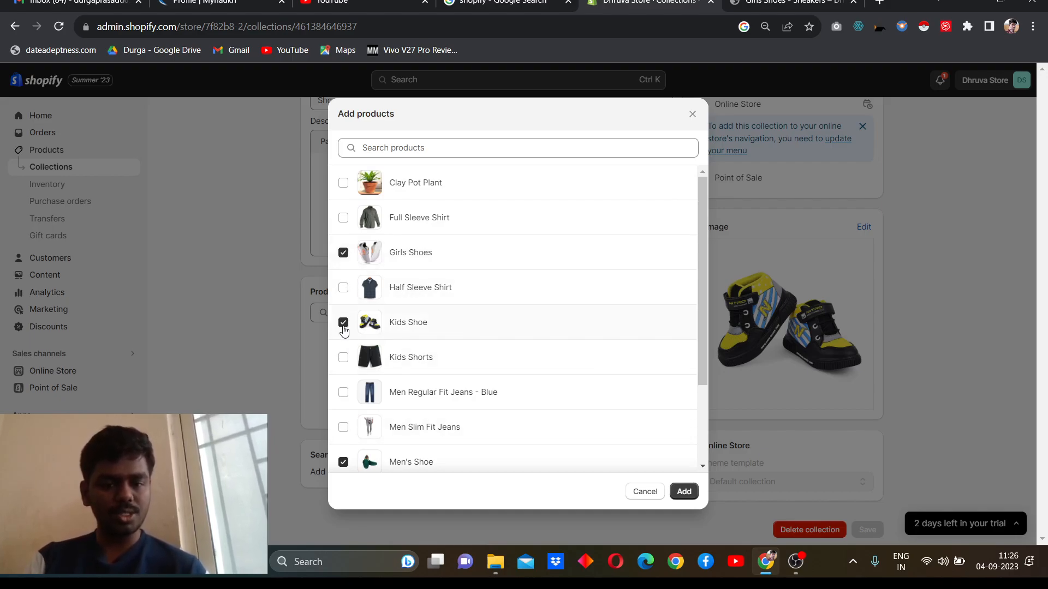
scroll(343, 330, down, 2)
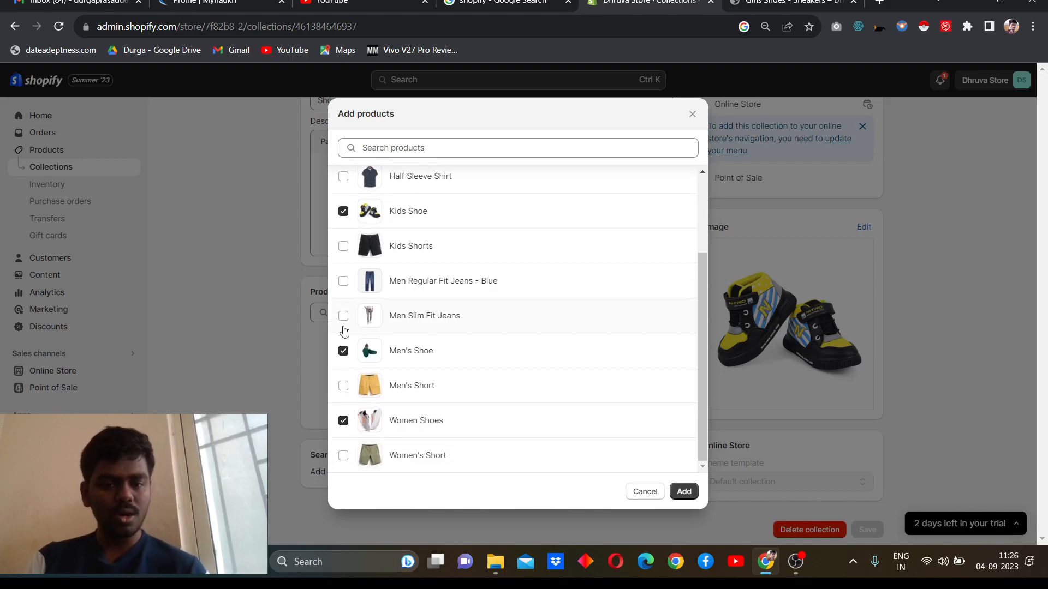
scroll(343, 330, up, 2)
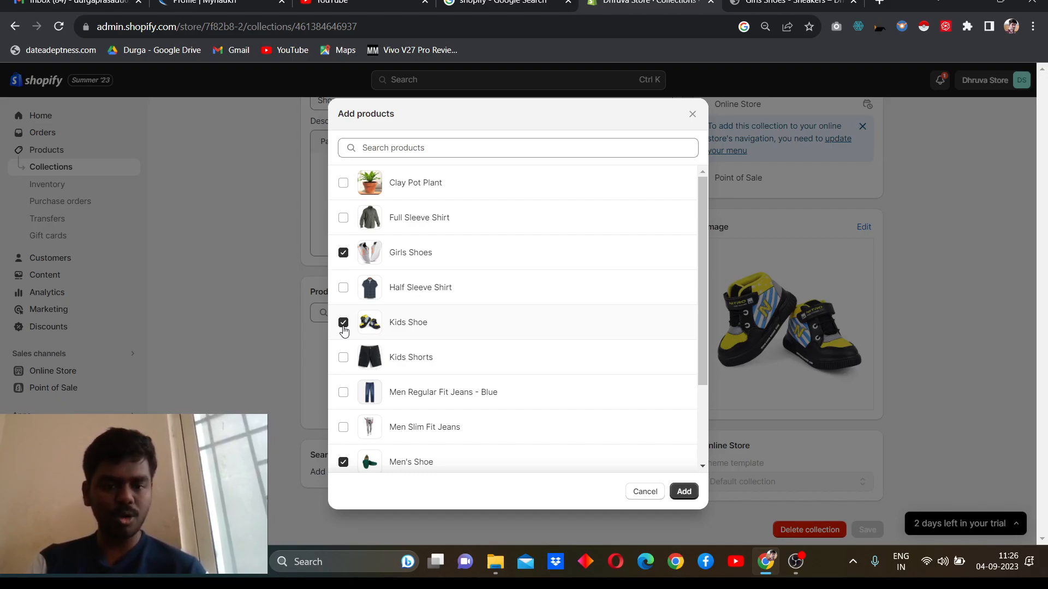
scroll(343, 330, down, 2)
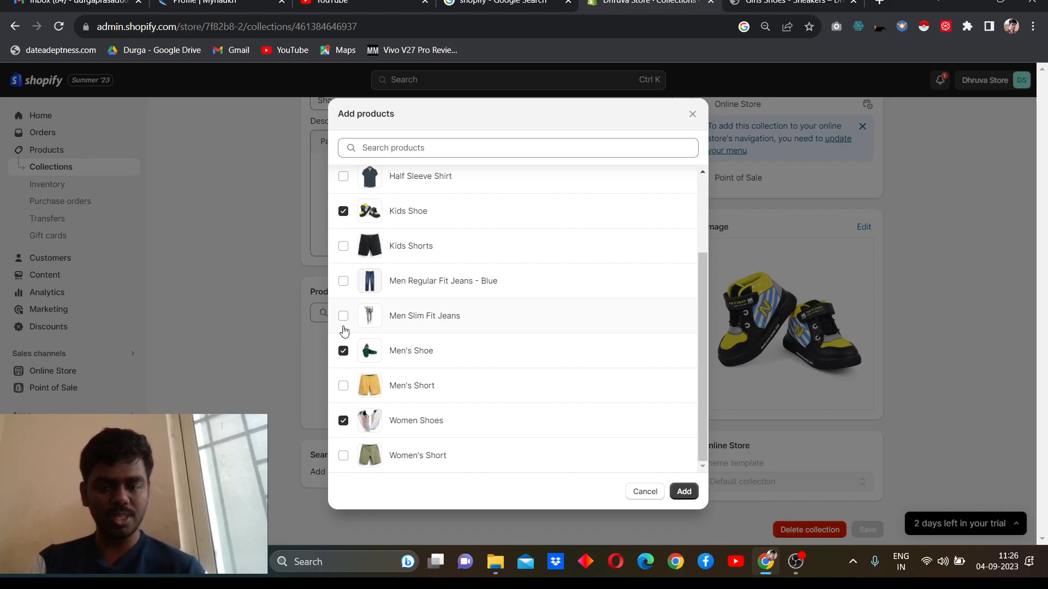
click(685, 492)
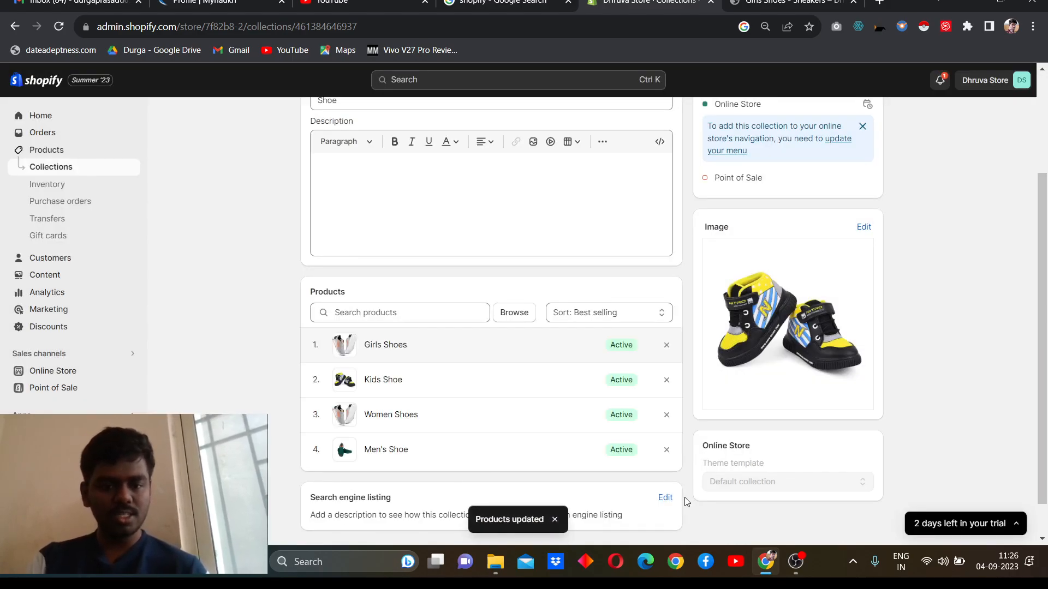
Step: Try sorting the collection's products manually and by highest price, and return the sort order to Best selling
scroll(484, 445, down, 1)
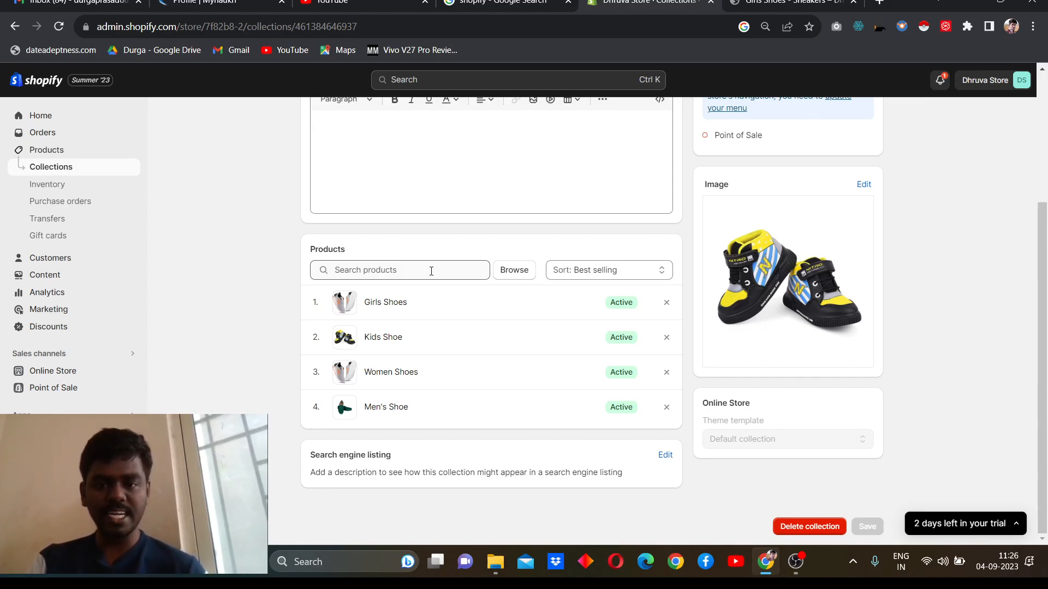
scroll(431, 271, up, 4)
scroll(431, 271, down, 4)
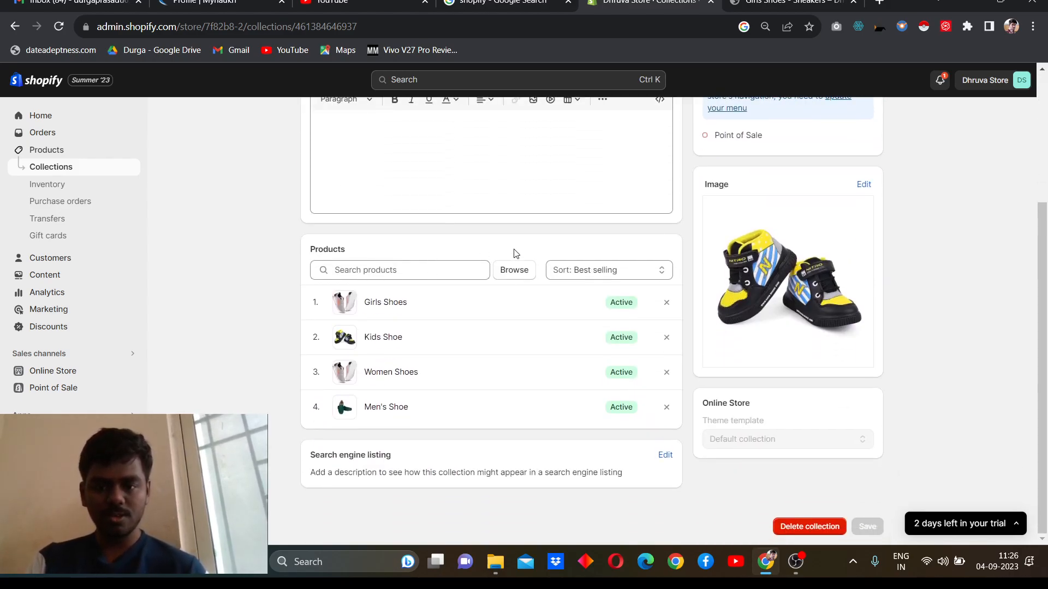
click(577, 279)
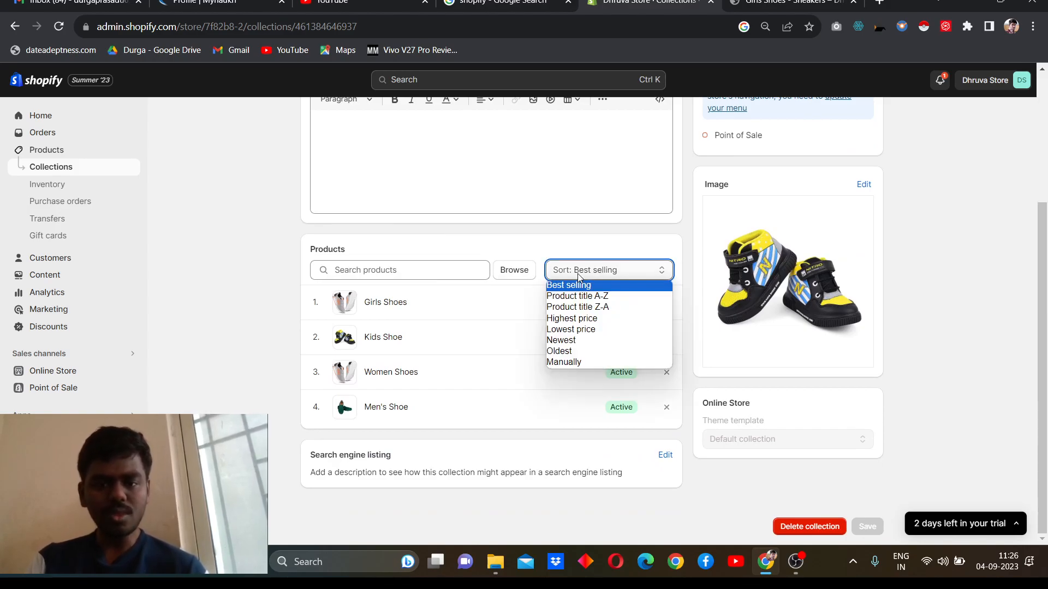
click(561, 362)
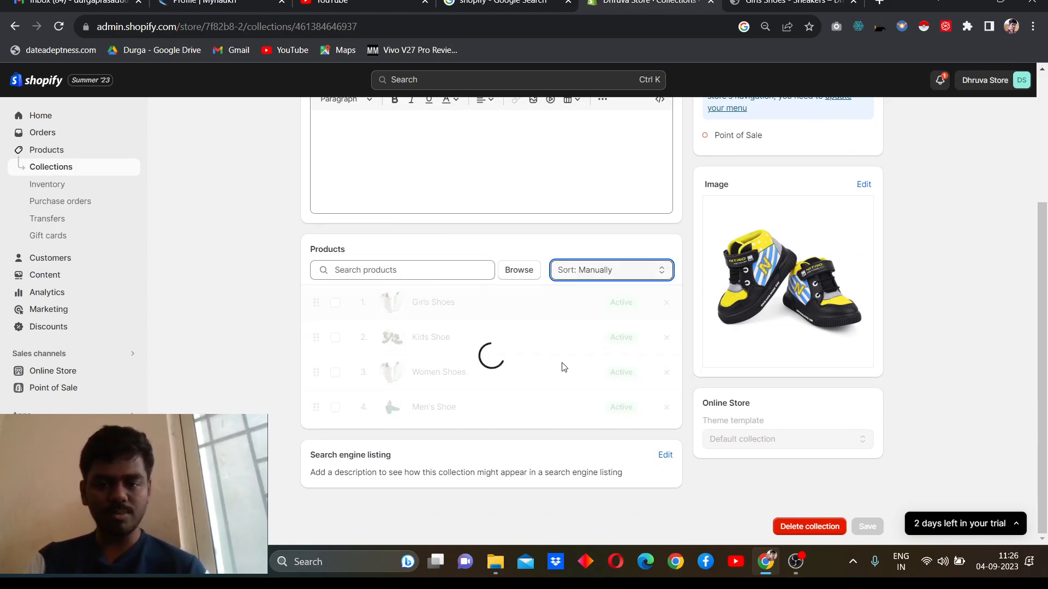
click(607, 270)
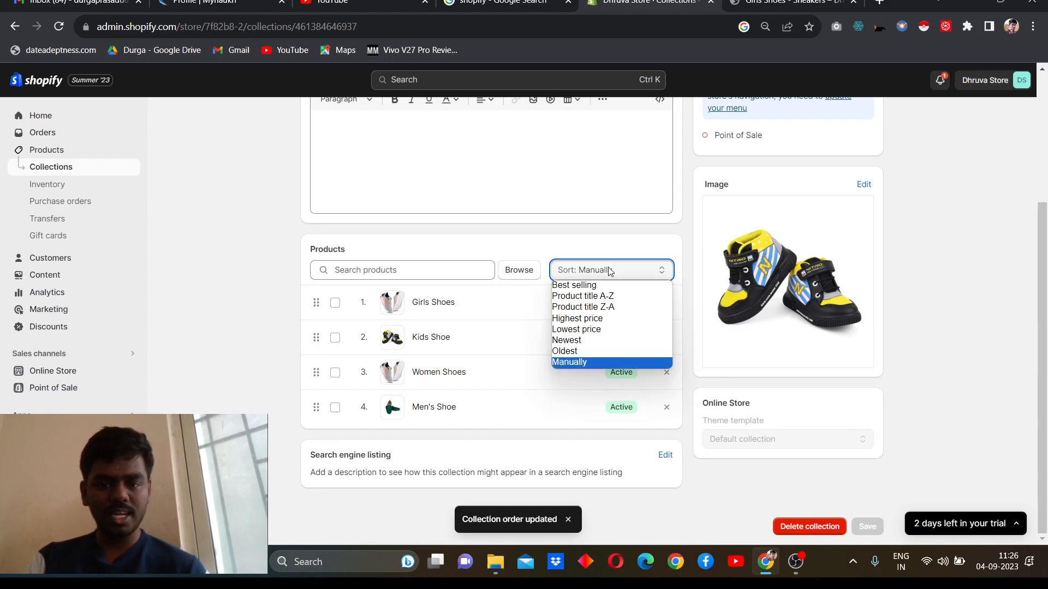
click(584, 320)
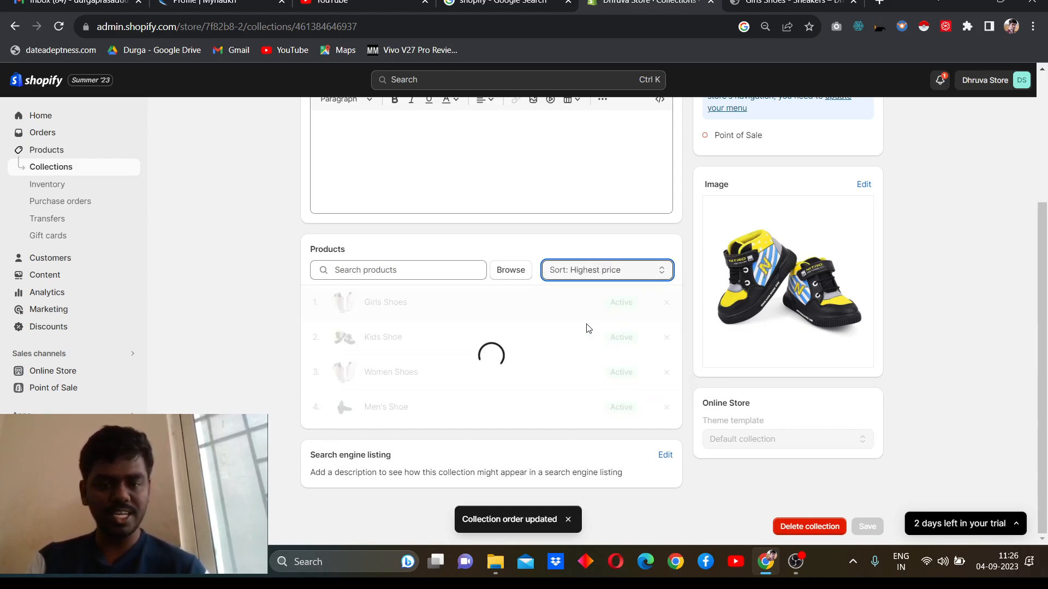
click(611, 270)
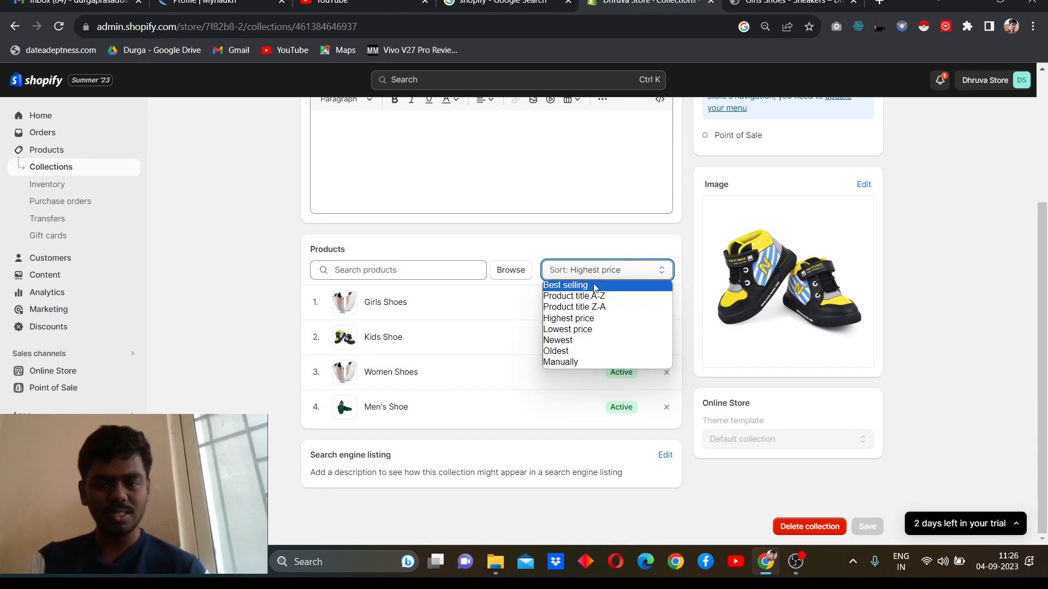
click(599, 286)
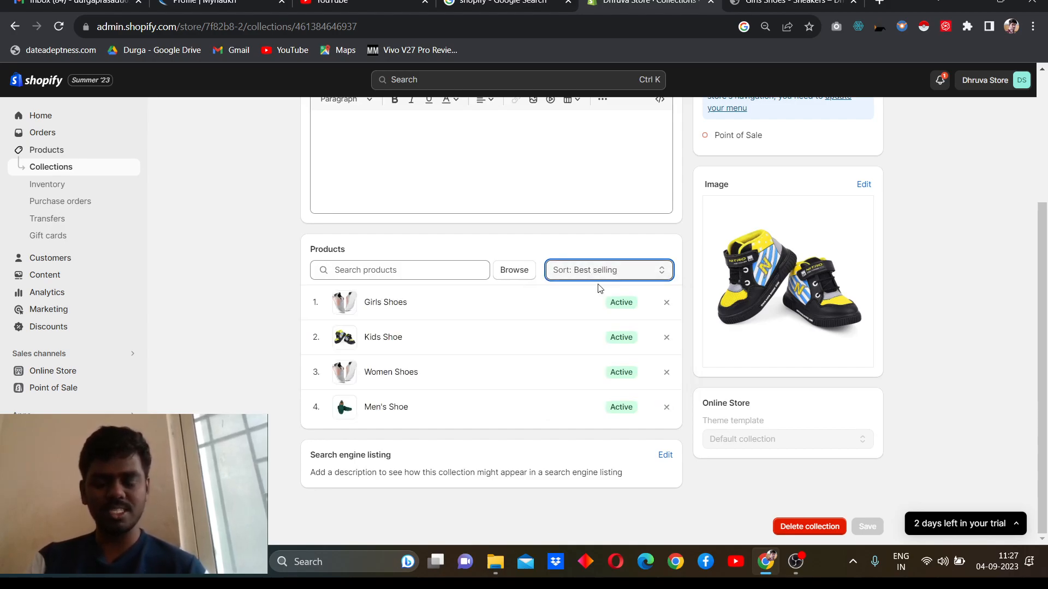
scroll(599, 288, up, 4)
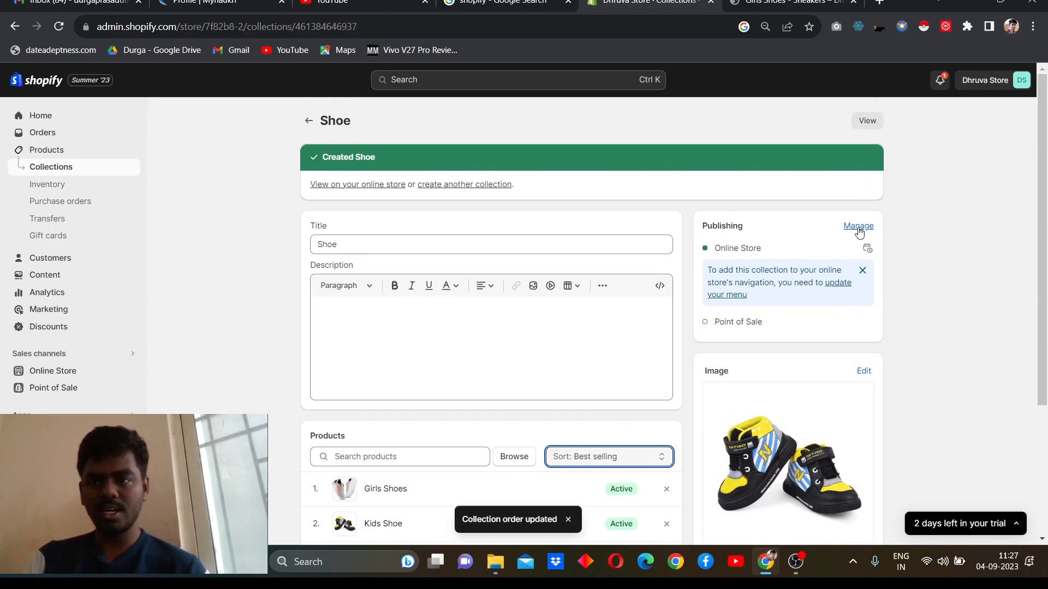
Step: Open the Shoe collection's storefront page in a new tab and review the products it lists
scroll(891, 237, down, 3)
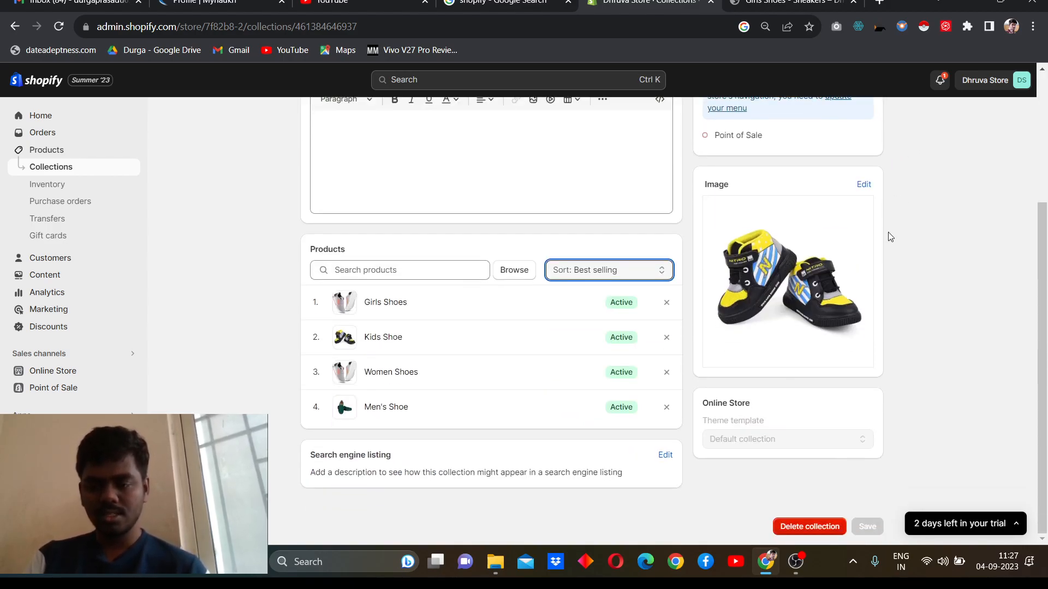
scroll(891, 237, up, 3)
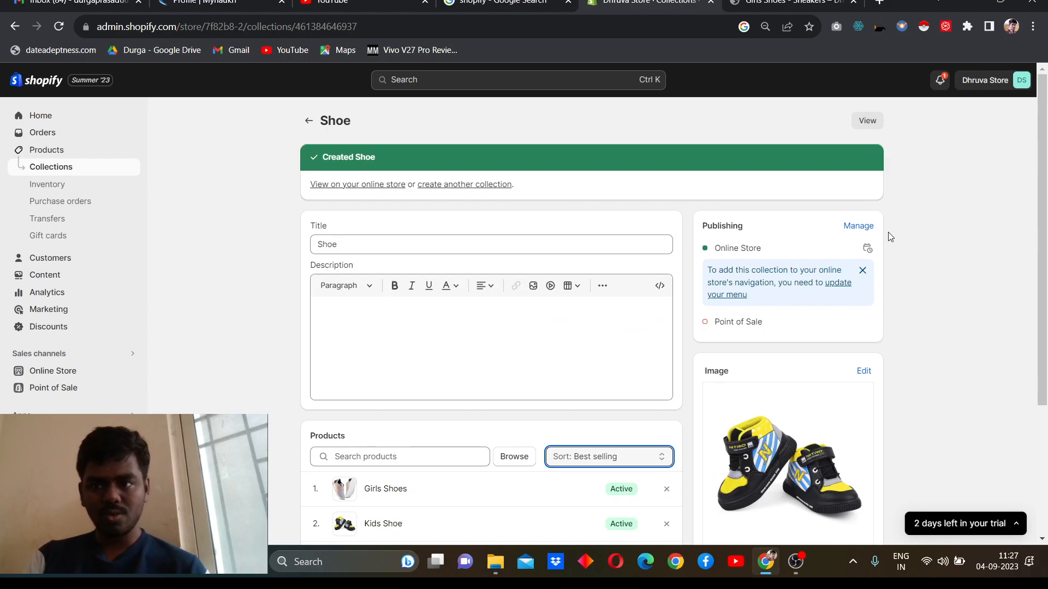
right_click(866, 124)
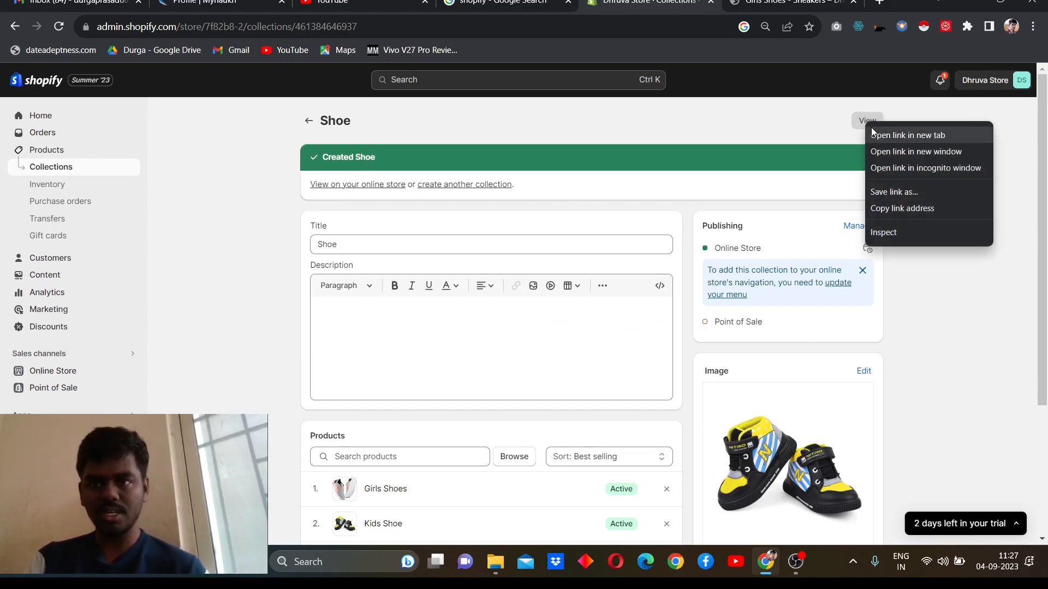
click(872, 132)
click(785, 4)
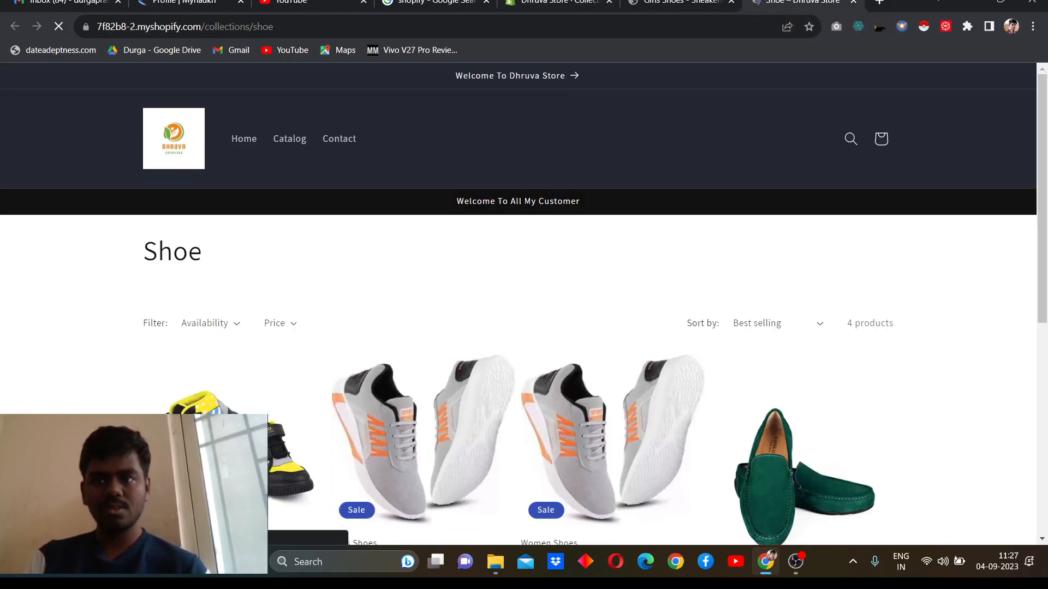
scroll(648, 260, down, 6)
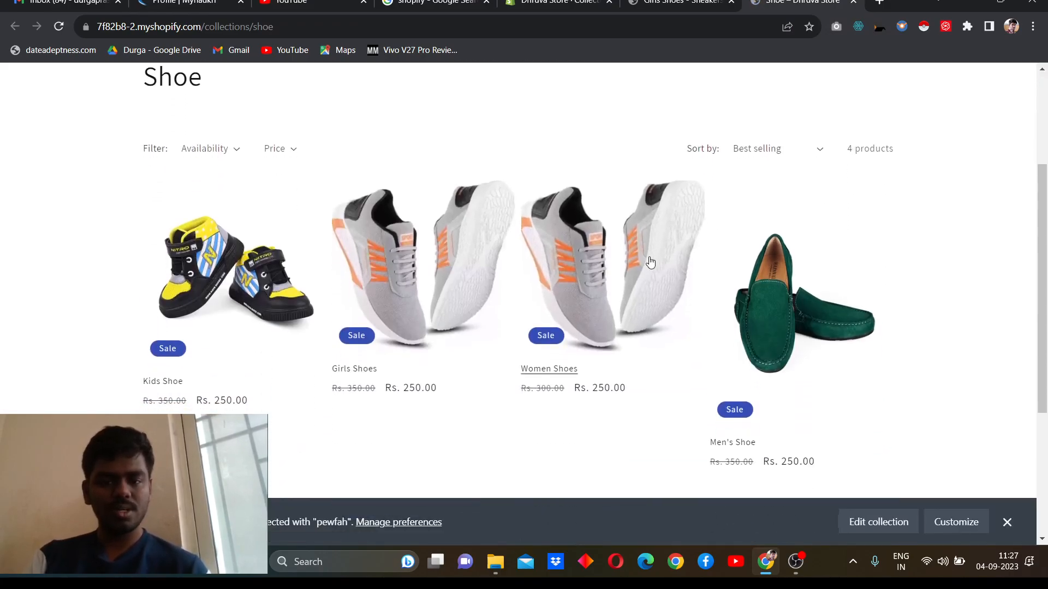
scroll(651, 263, down, 1)
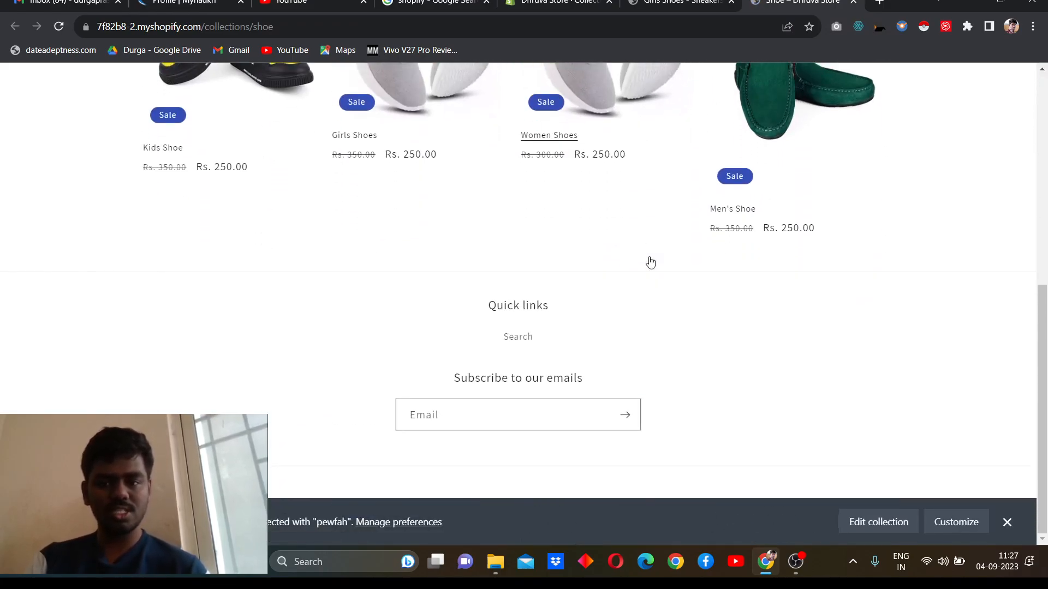
scroll(650, 262, up, 5)
scroll(650, 262, up, 1)
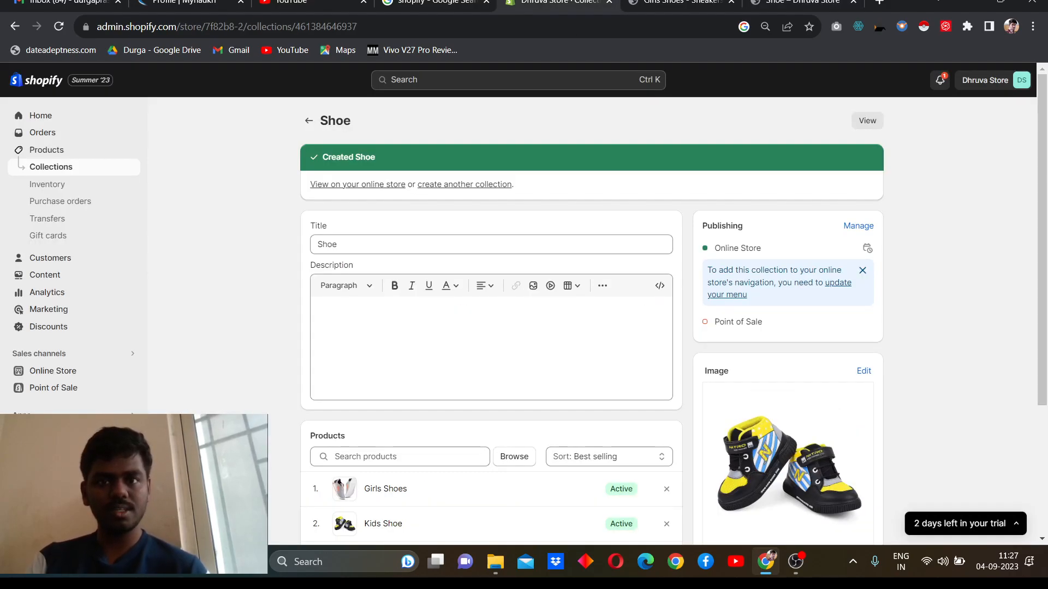
Step: View the online store from the admin and examine how its home page presents featured products and the Find Your Clothings collections
click(557, 5)
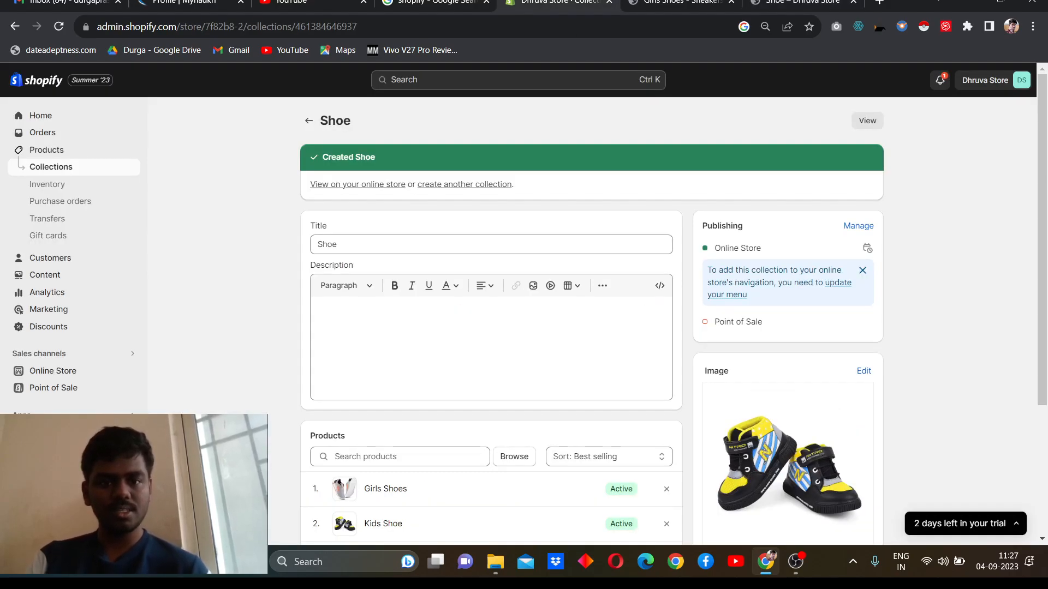
scroll(489, 195, down, 3)
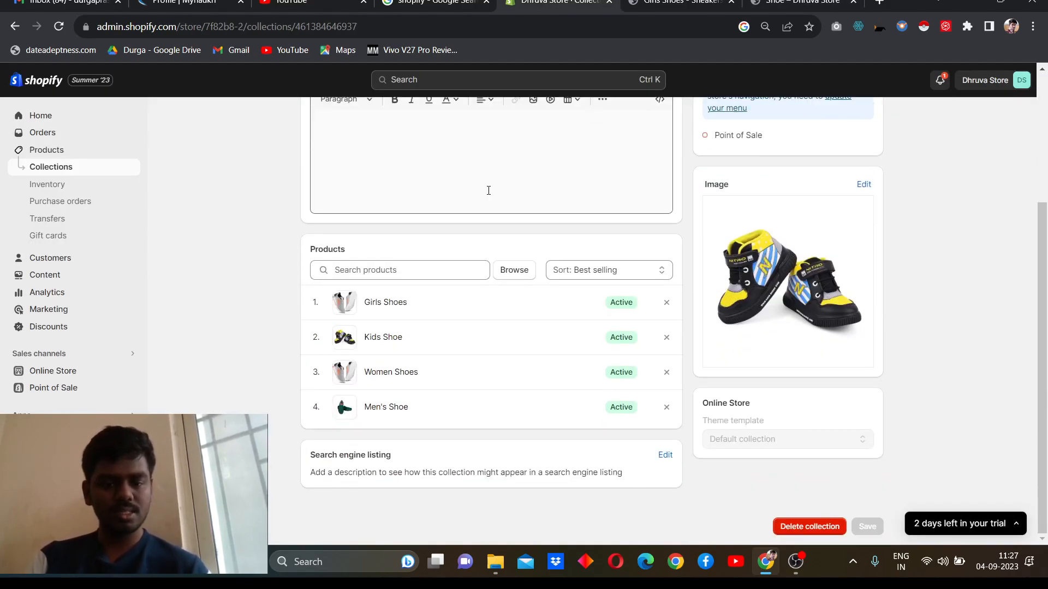
right_click(78, 371)
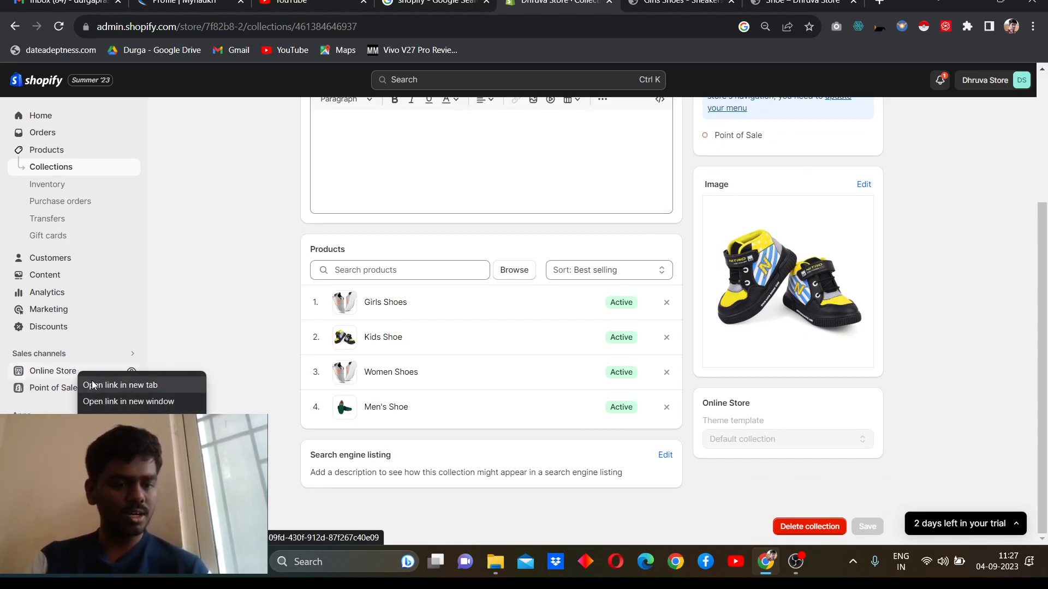
click(93, 386)
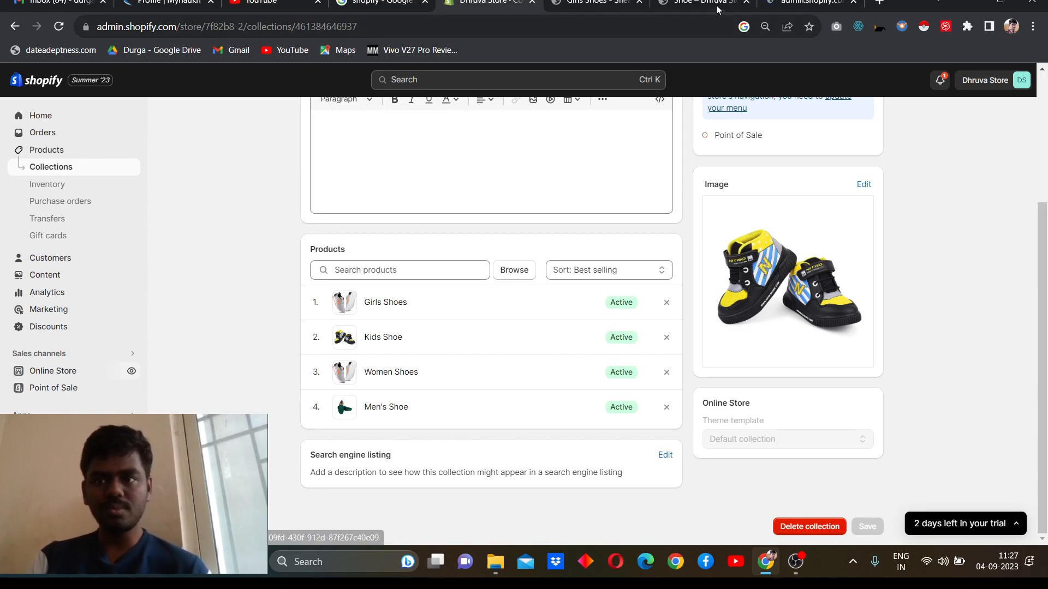
click(131, 373)
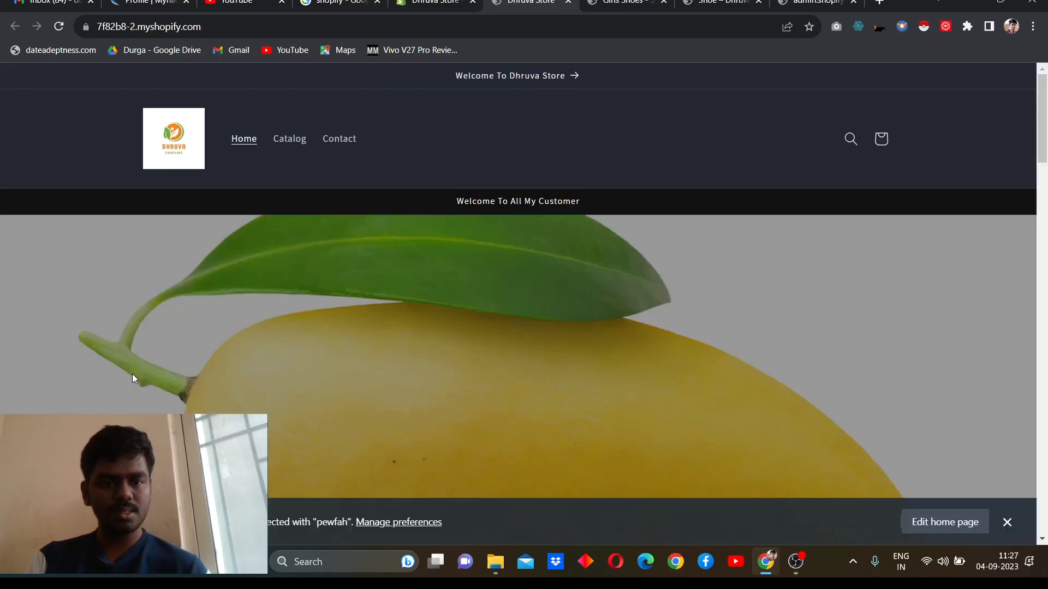
scroll(132, 375, down, 1)
scroll(132, 375, down, 5)
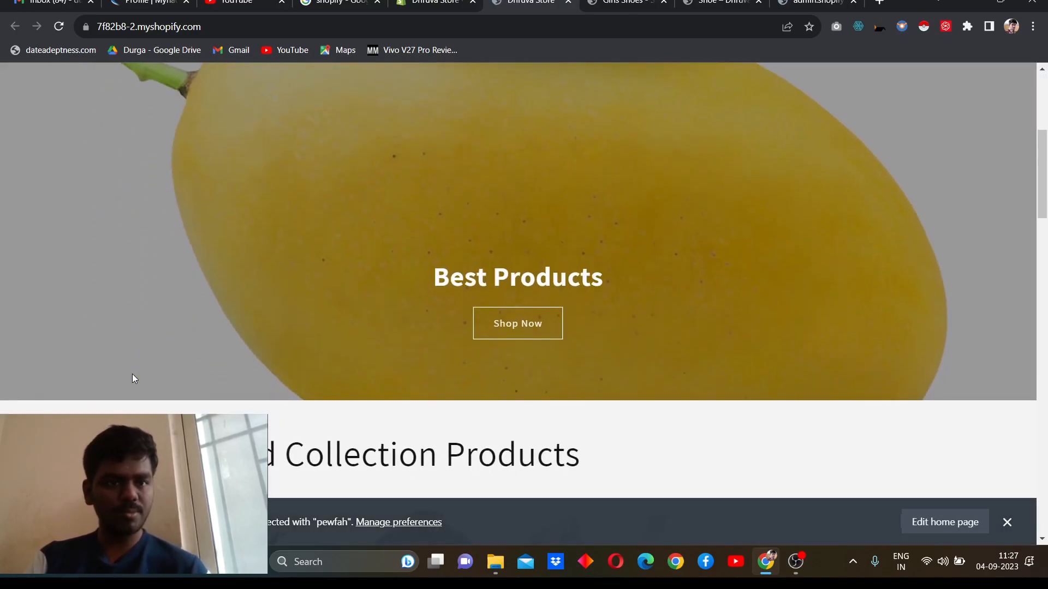
scroll(132, 375, down, 3)
scroll(132, 375, down, 15)
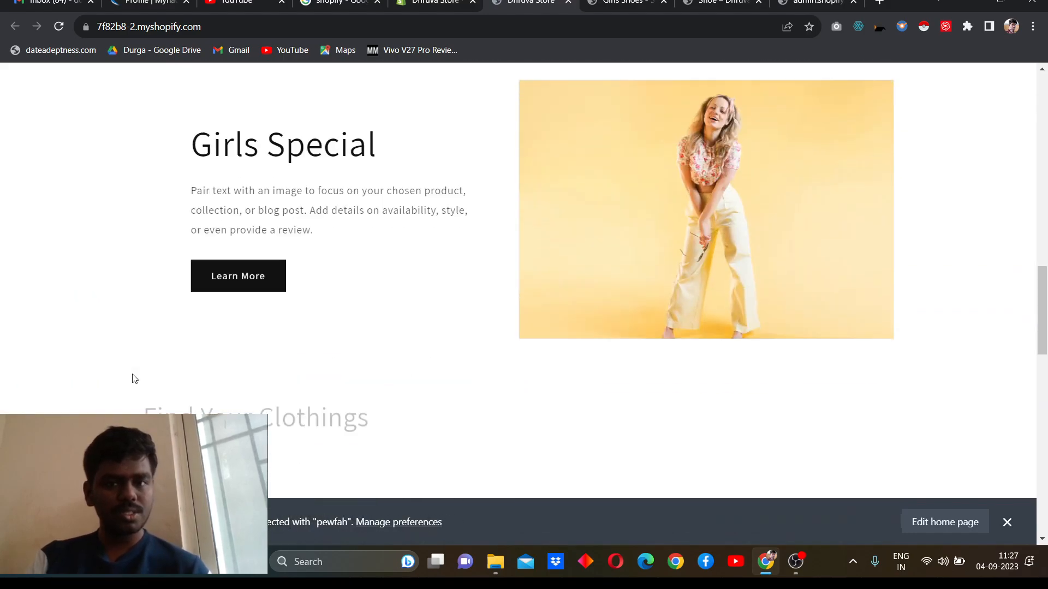
scroll(132, 379, down, 5)
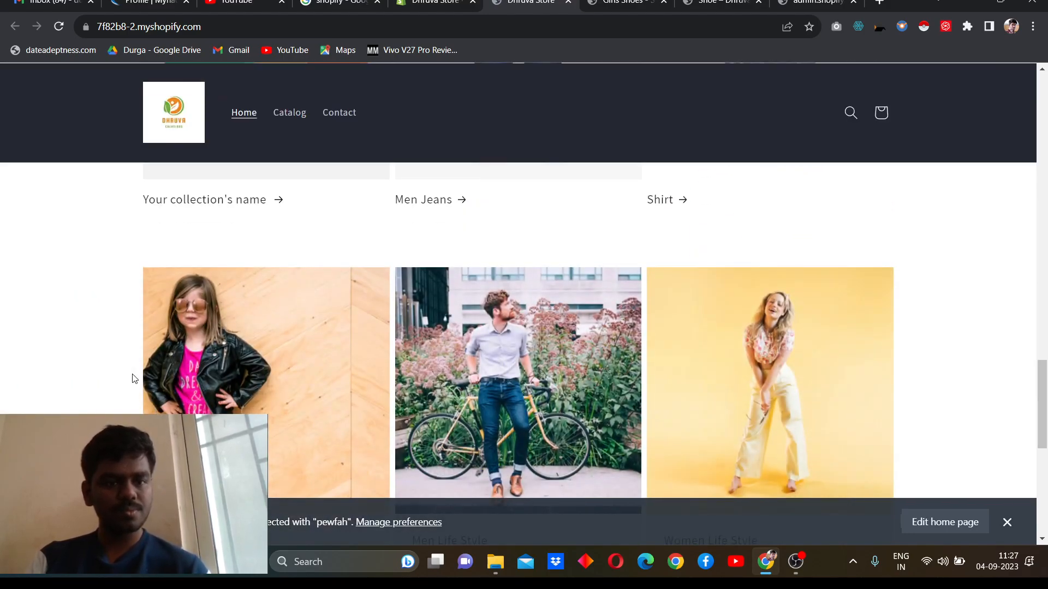
scroll(133, 379, down, 8)
scroll(133, 379, up, 6)
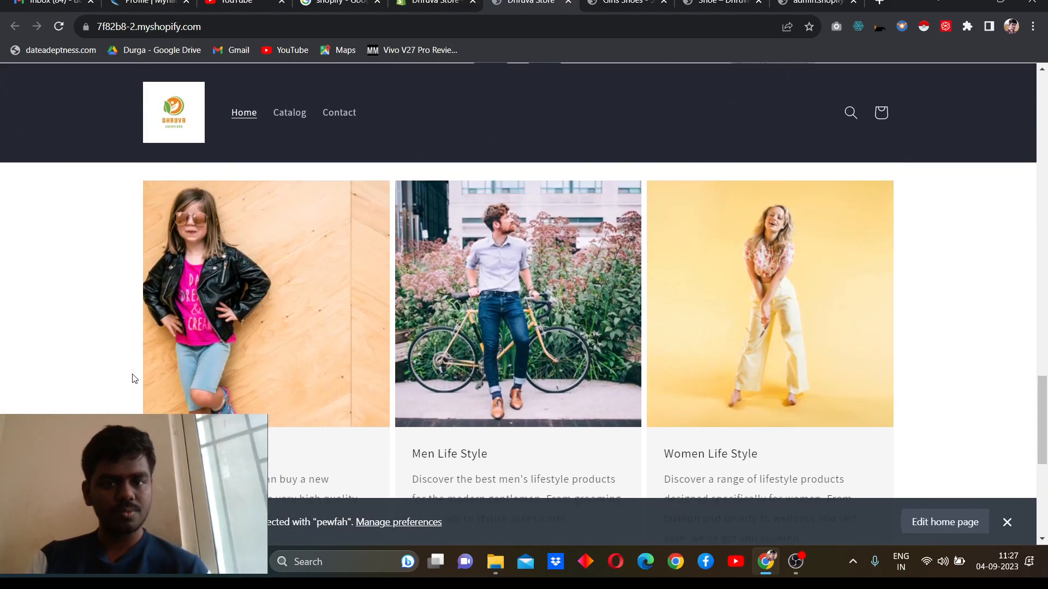
scroll(132, 378, up, 6)
key(ctrl+l)
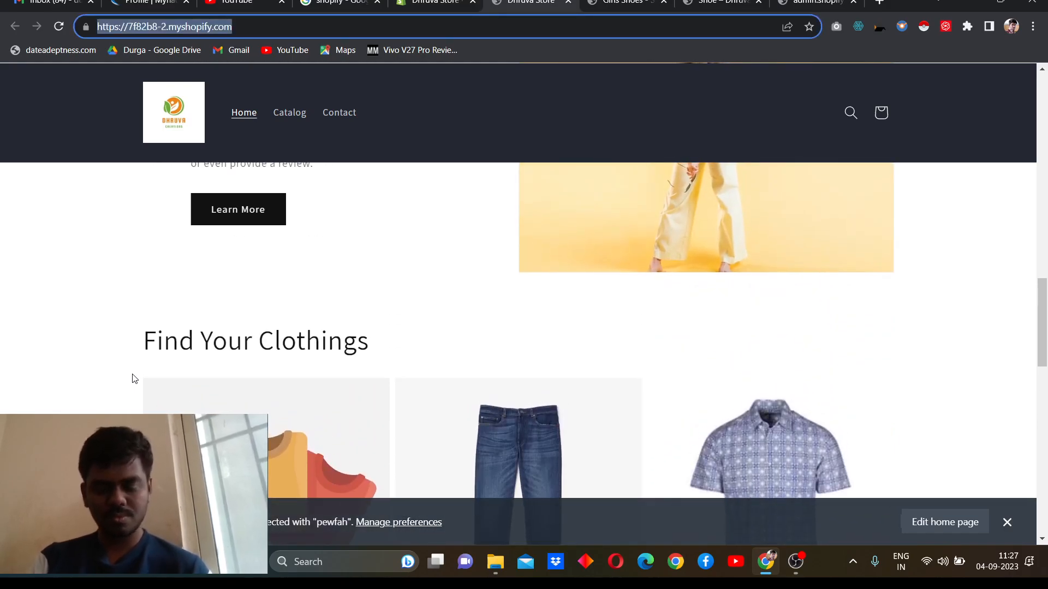
key(Return)
scroll(133, 379, down, 3)
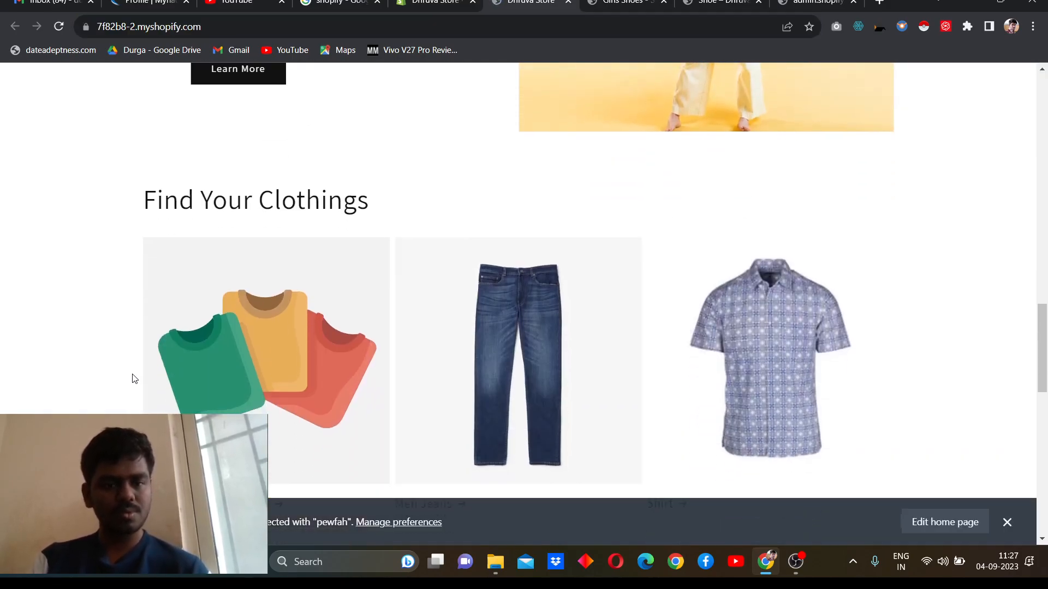
scroll(133, 379, up, 5)
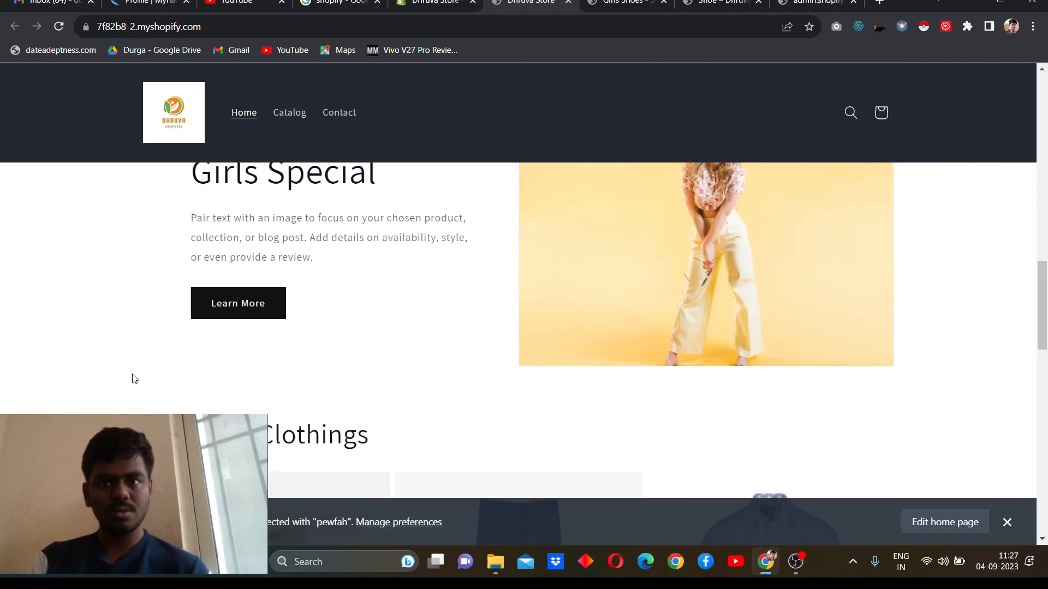
scroll(132, 378, up, 5)
scroll(132, 379, up, 2)
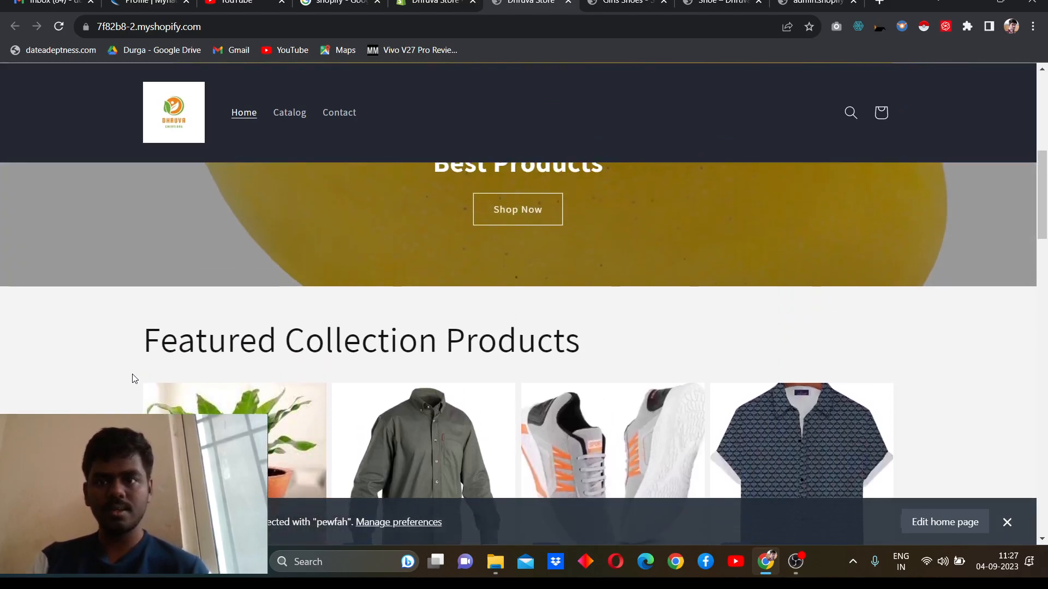
Step: Return to the store admin, go to the Online Store themes and start customizing the current Dawn theme
click(437, 2)
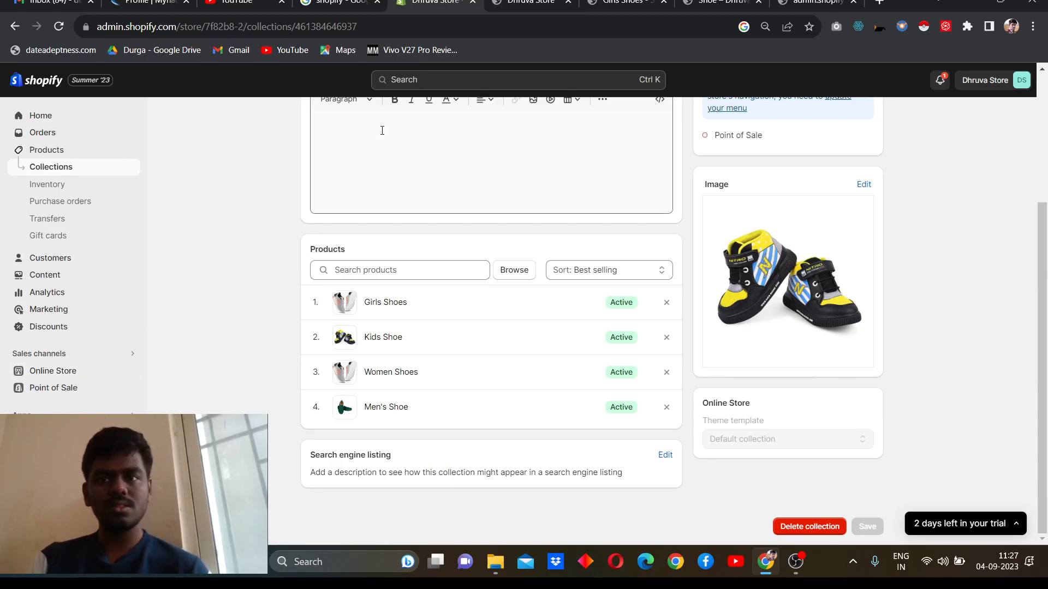
click(721, 2)
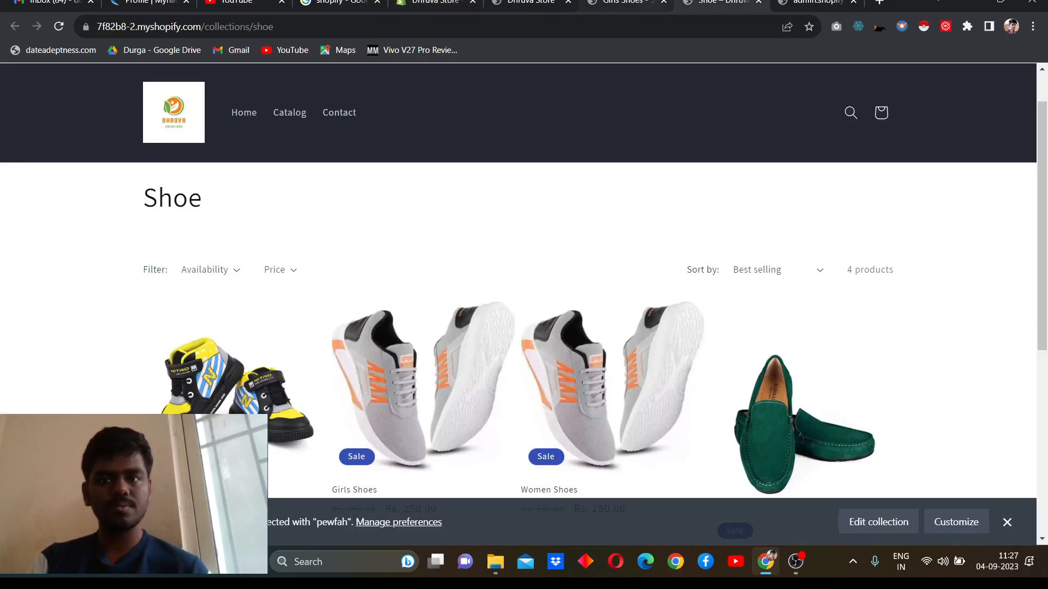
click(622, 3)
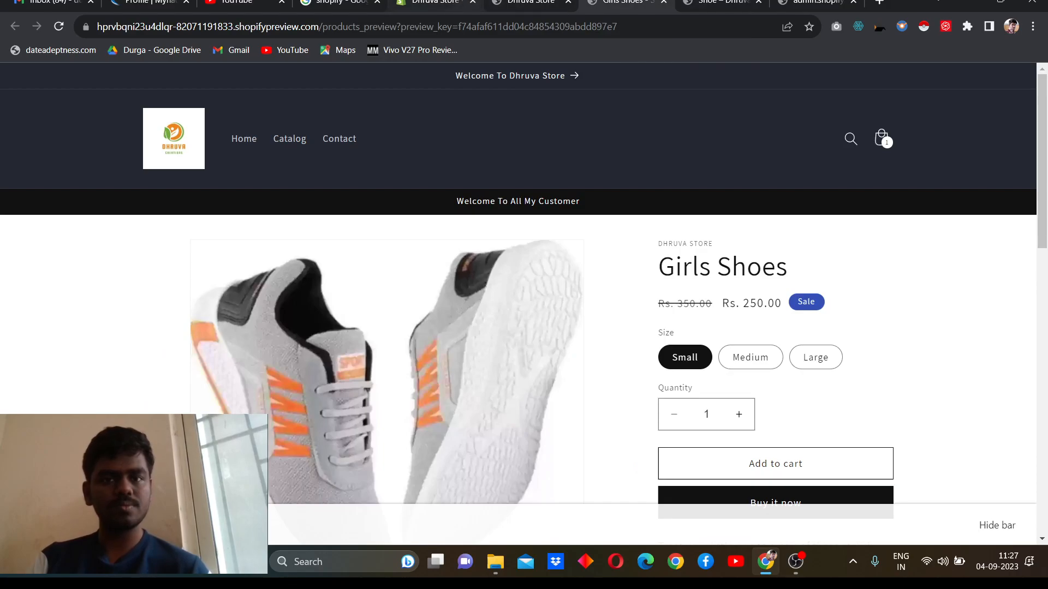
click(437, 3)
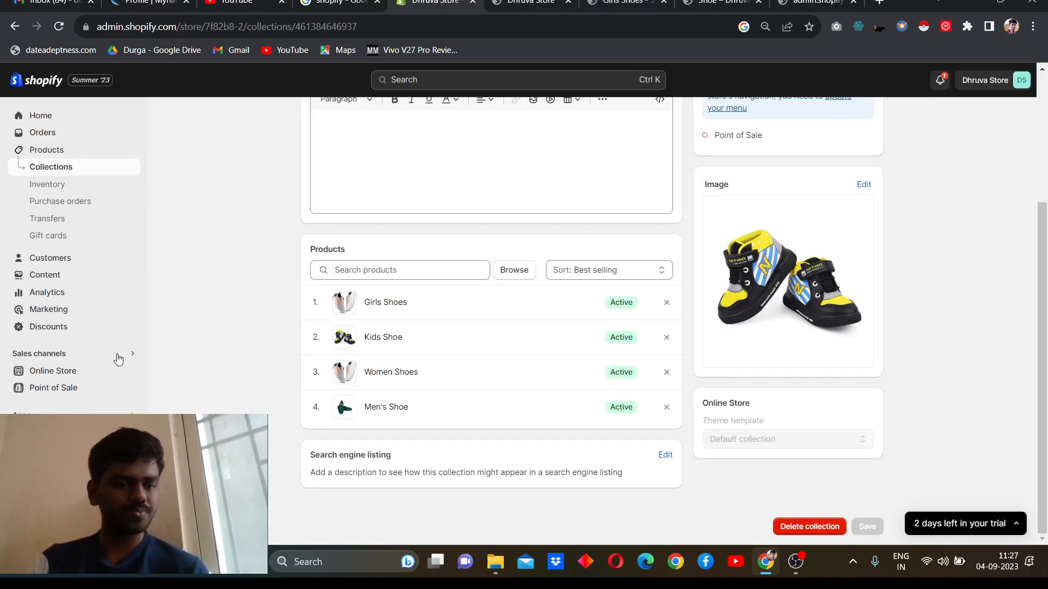
click(51, 372)
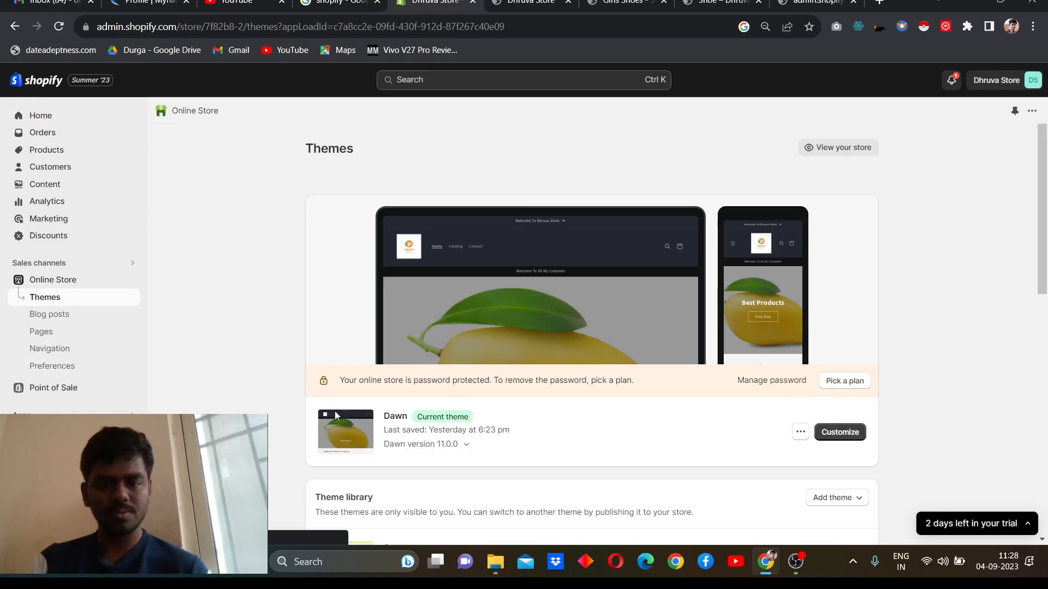
click(843, 431)
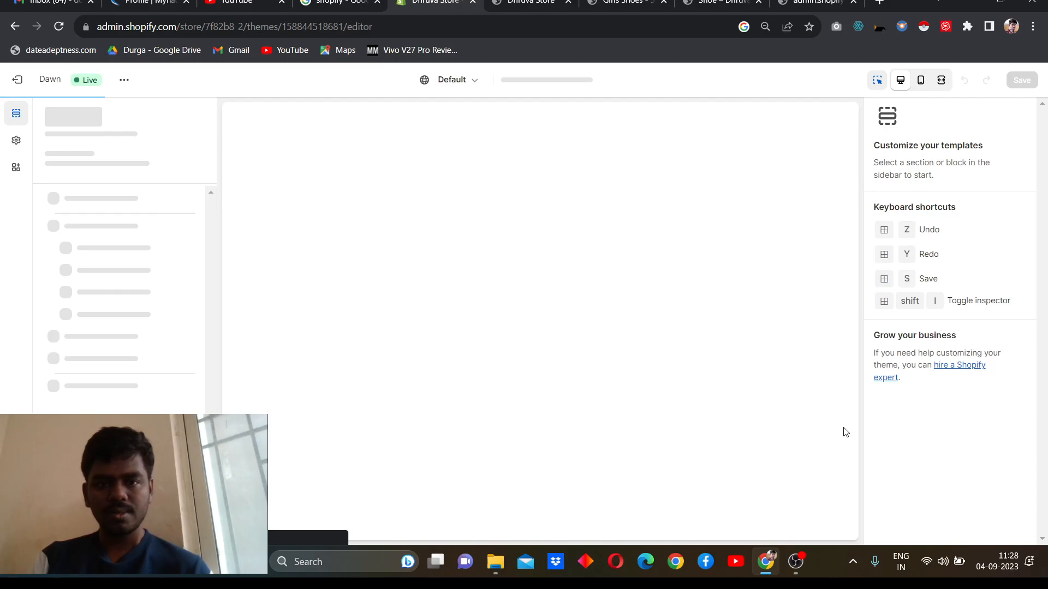
Step: Select the placeholder collection block in the home page's Find Your Clothings section
scroll(845, 432, down, 8)
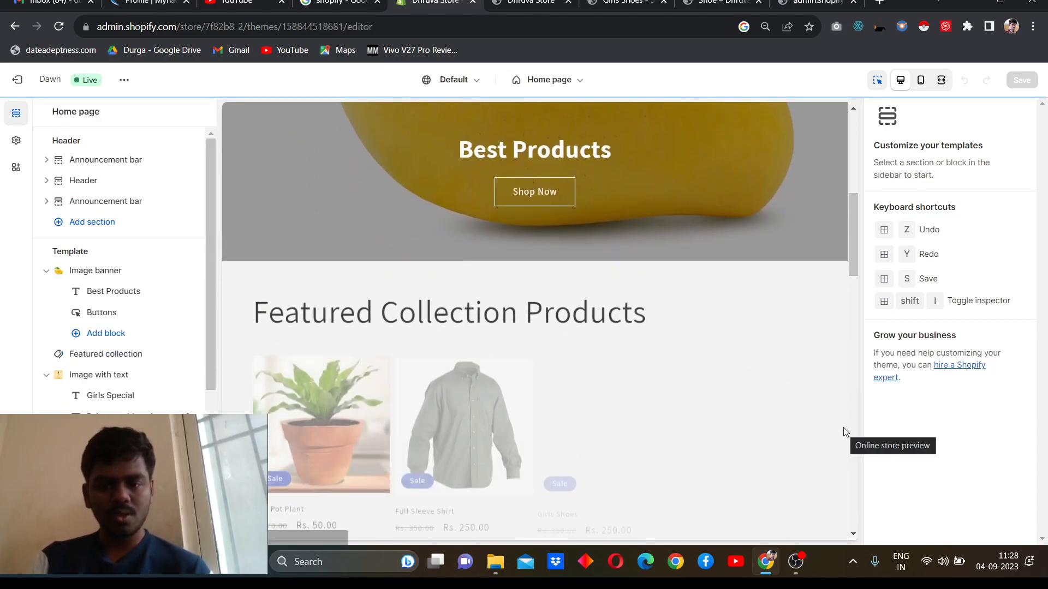
scroll(843, 432, down, 10)
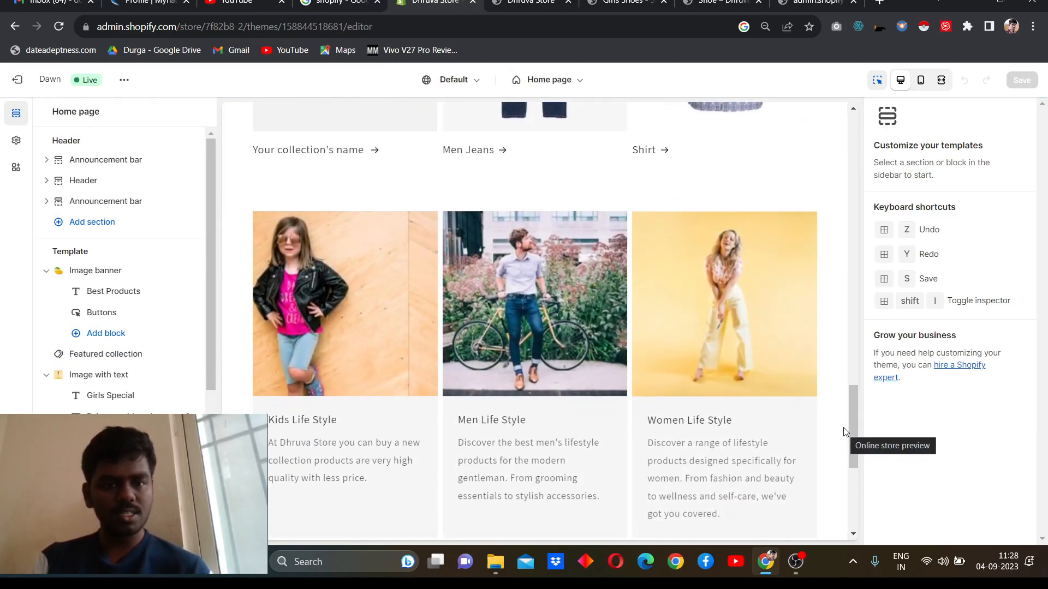
scroll(843, 431, up, 3)
scroll(845, 431, up, 2)
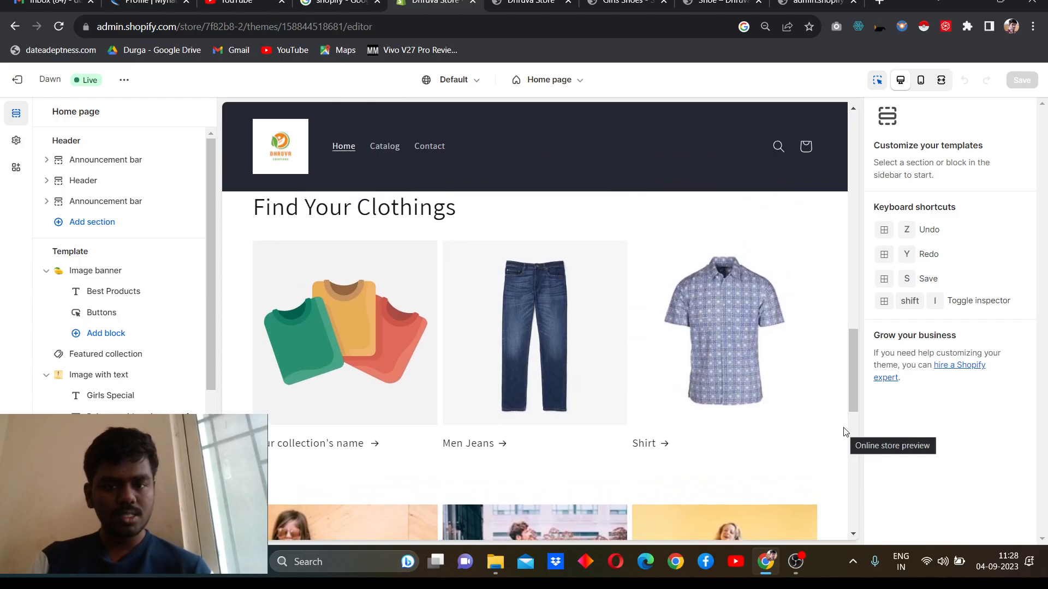
click(348, 398)
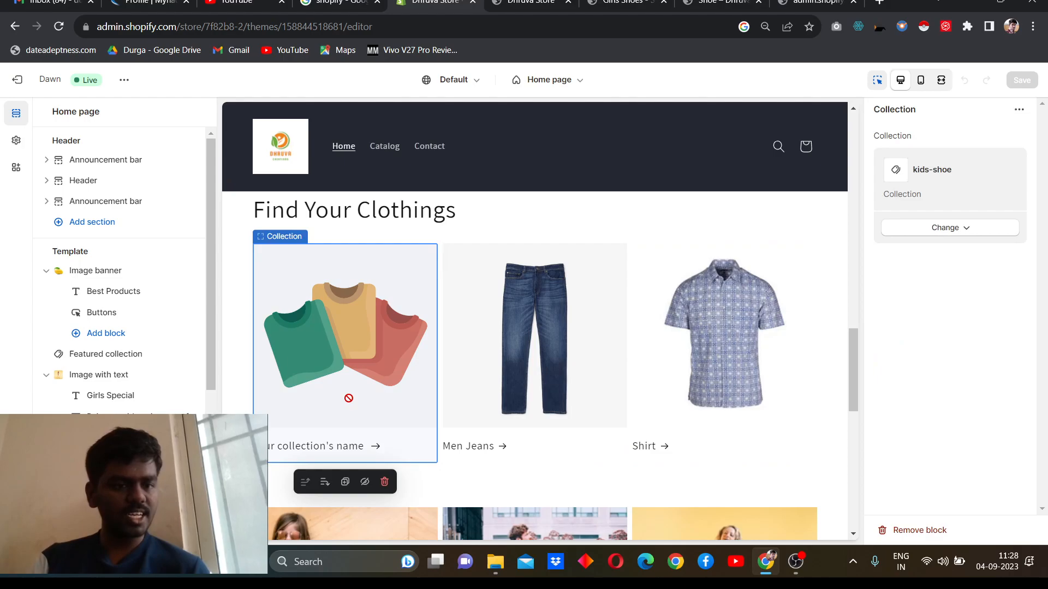
Step: Change the kids-shoe block in the Find Your Clothings collection list to the Shoe collection and save the theme
mouse_move(118, 317)
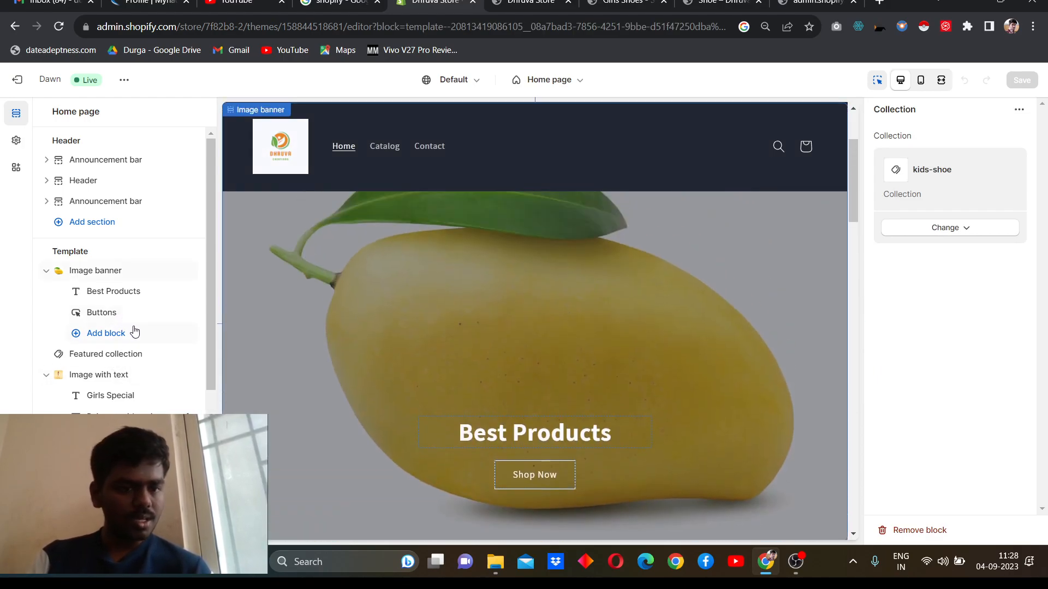
scroll(134, 331, down, 3)
scroll(134, 331, down, 2)
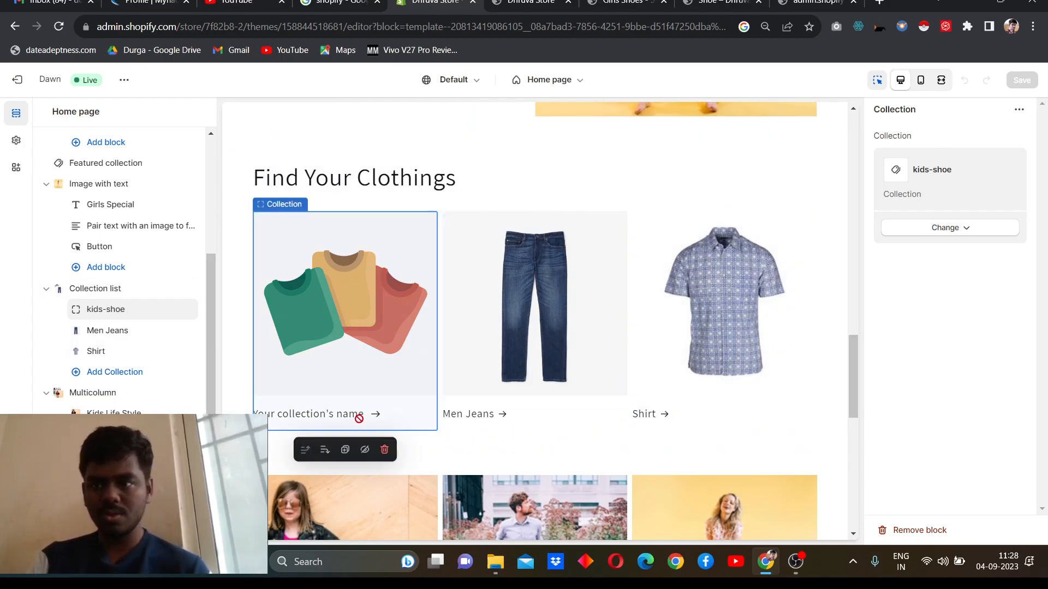
click(1019, 111)
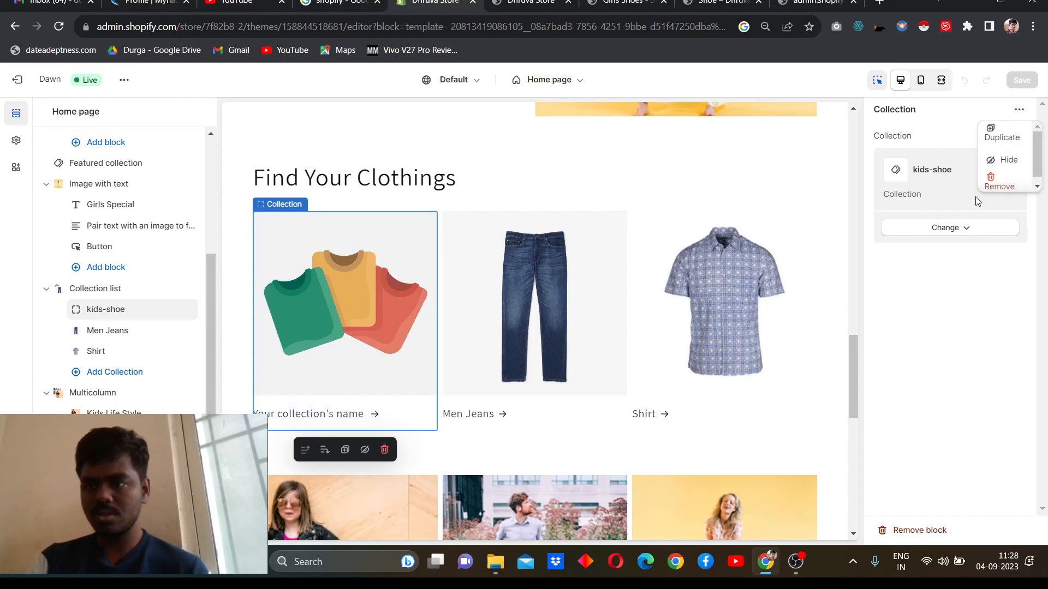
click(953, 229)
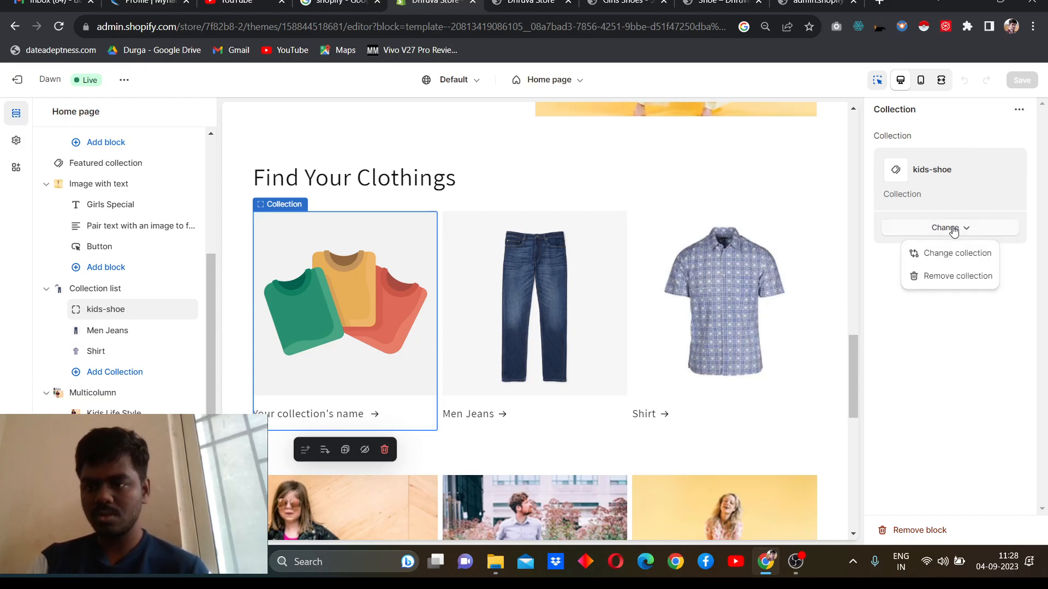
click(949, 255)
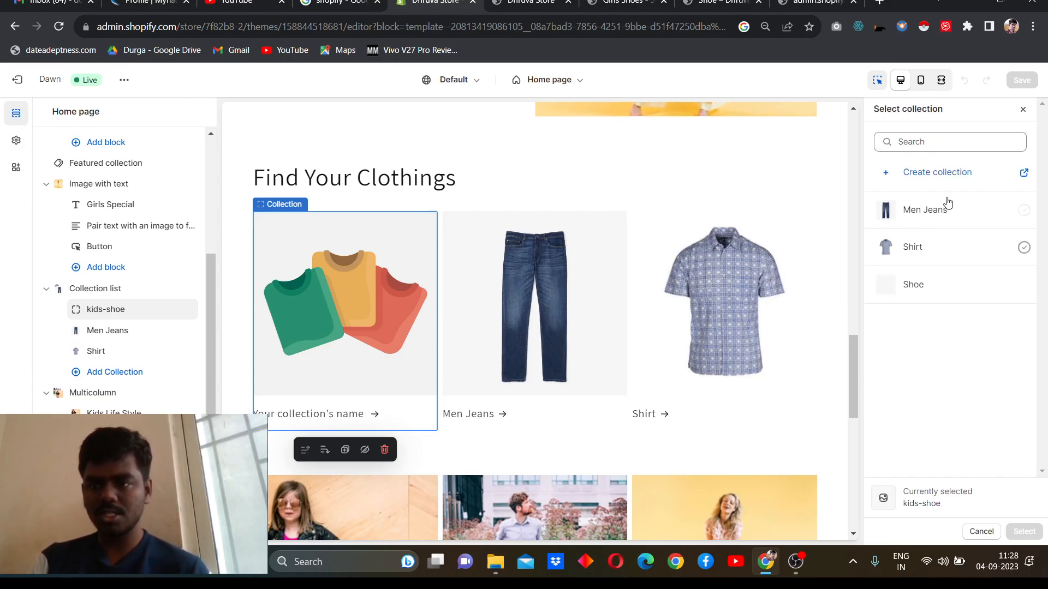
click(916, 286)
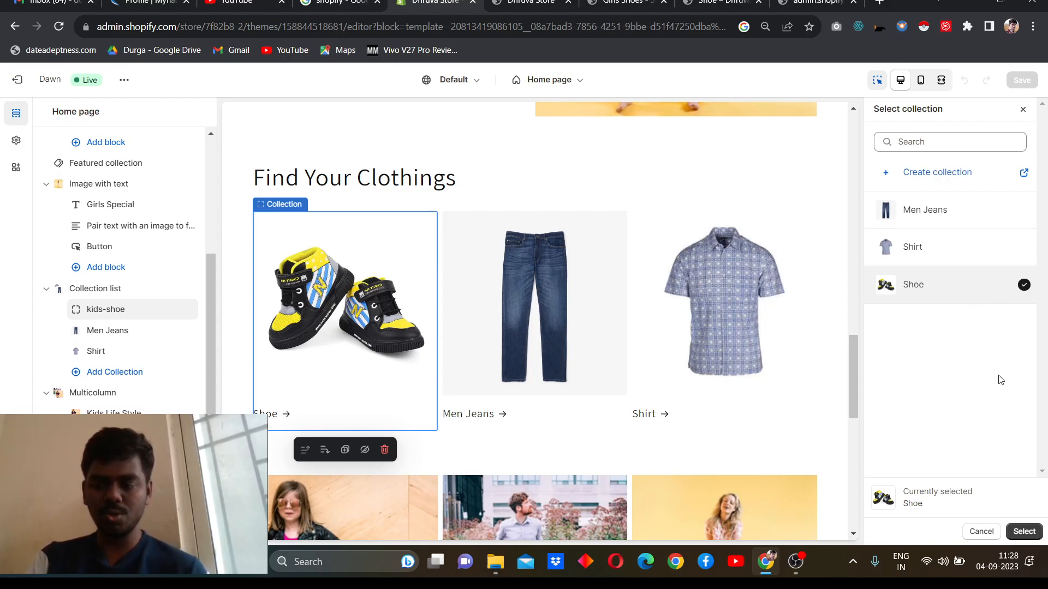
click(1023, 532)
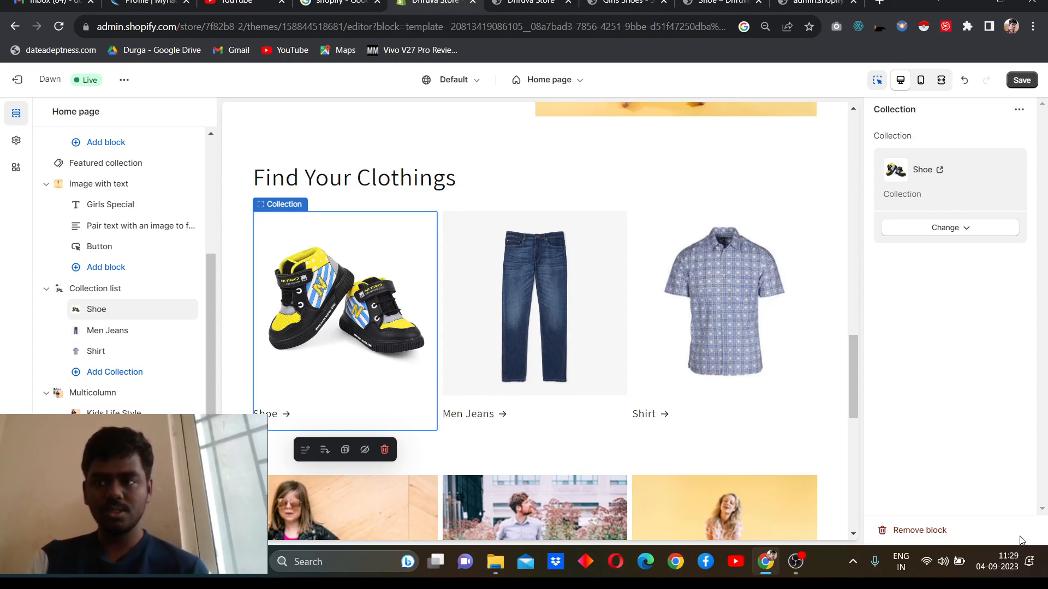
click(1024, 85)
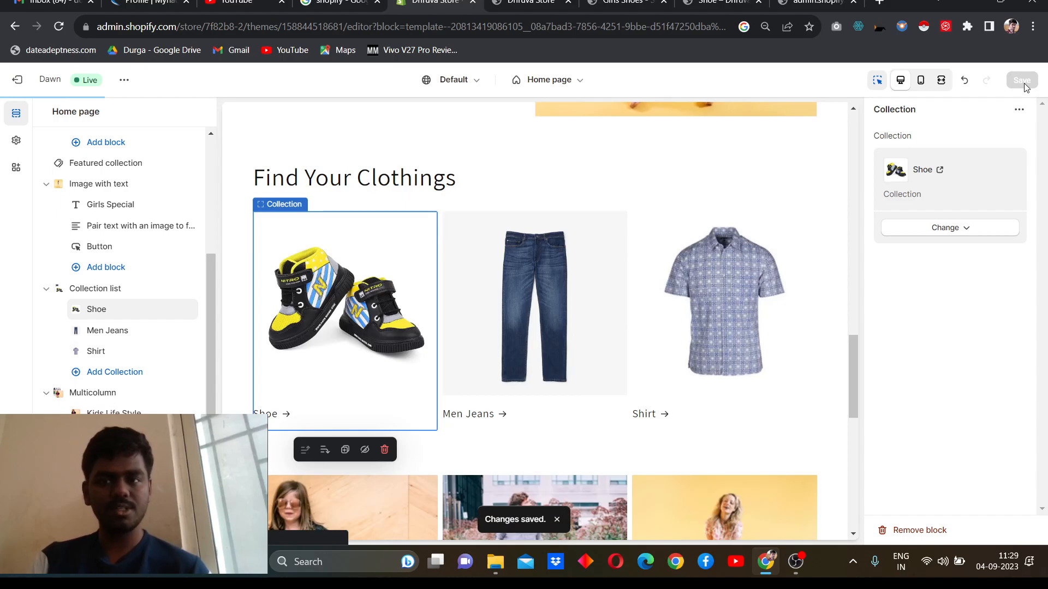
Step: Reload the storefront home page and check the Shoe collection in the Find Your Clothings section
click(720, 2)
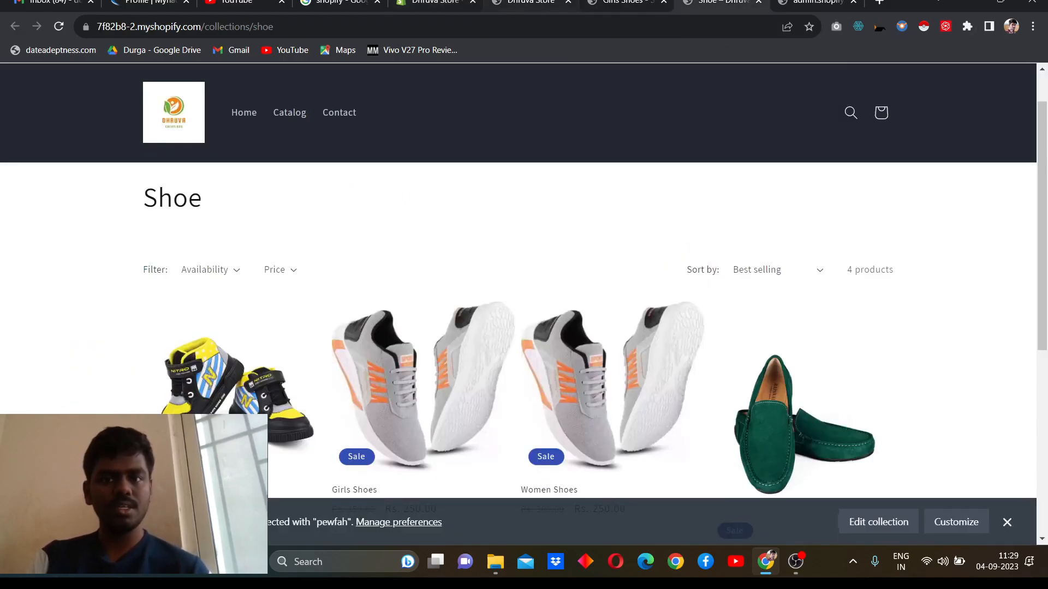
click(530, 2)
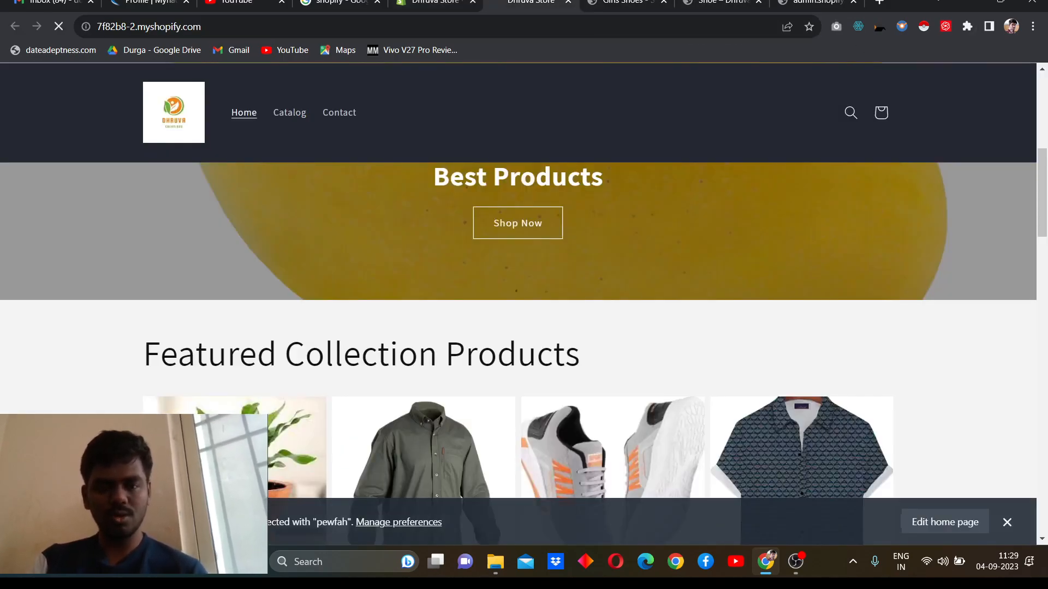
key(F5)
scroll(470, 188, down, 15)
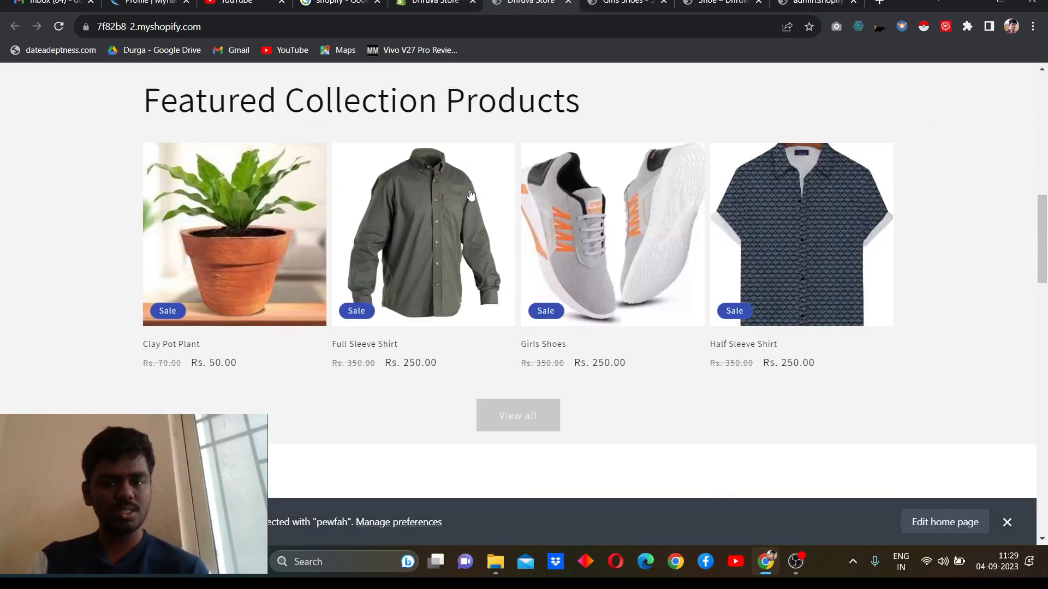
scroll(470, 194, up, 4)
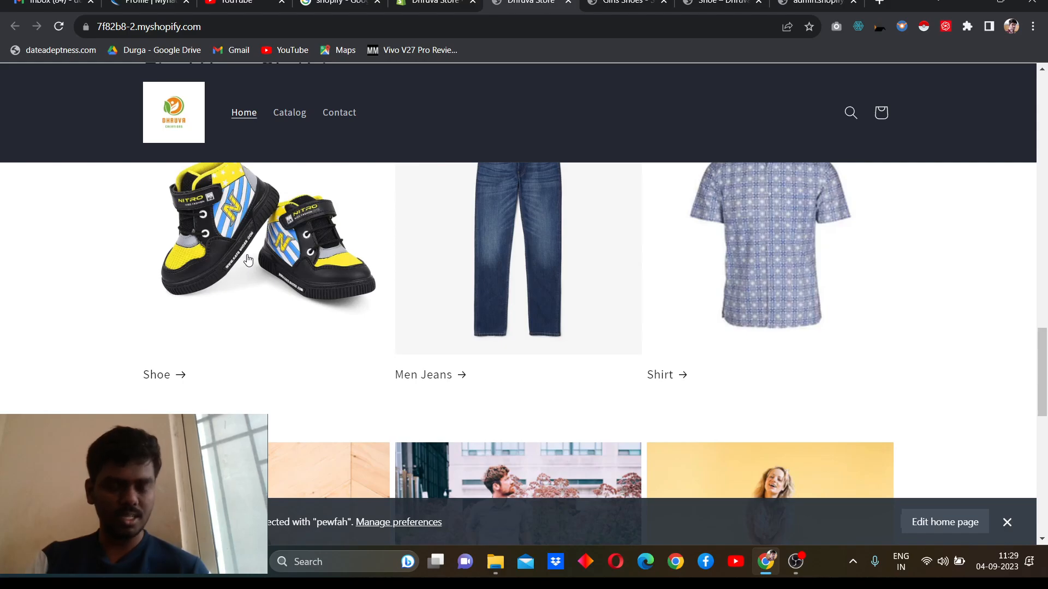
Step: Open the Shoe collection from the storefront home page in a new tab and review its products
right_click(247, 255)
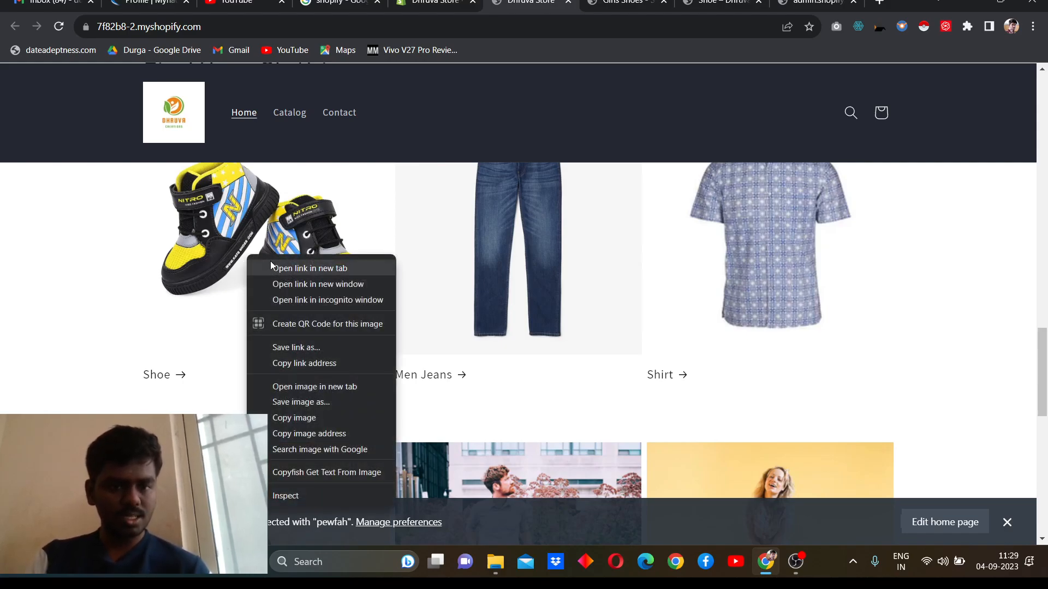
click(310, 268)
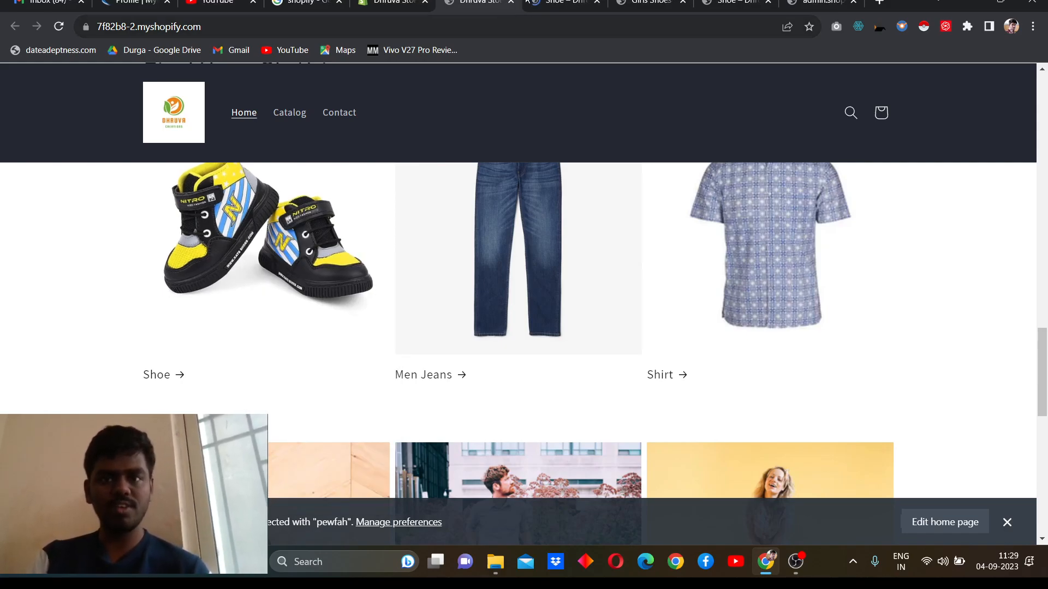
key(ctrl+Tab)
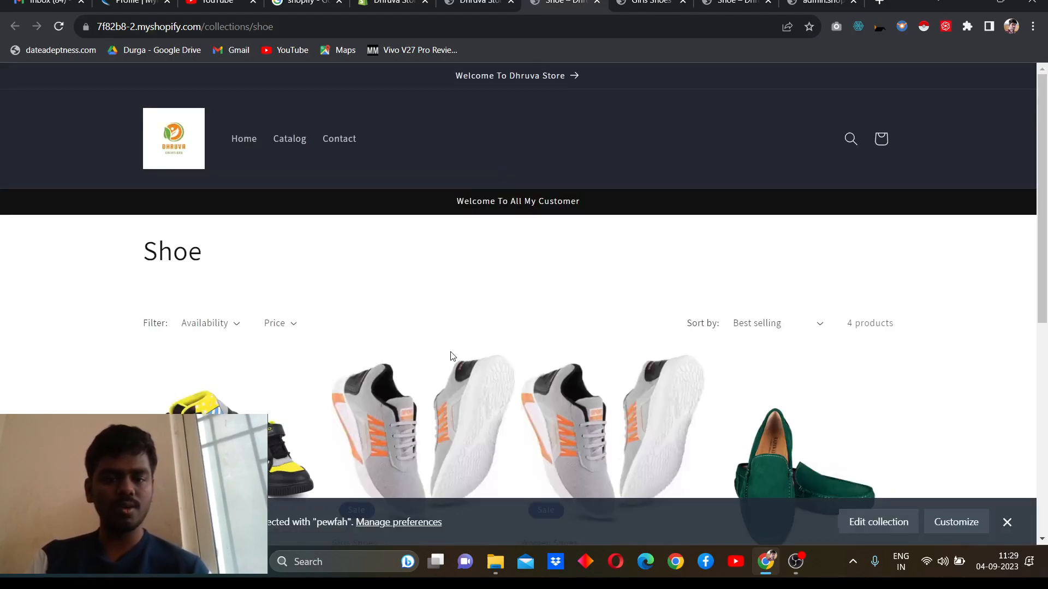
scroll(452, 358, down, 2)
scroll(452, 357, down, 2)
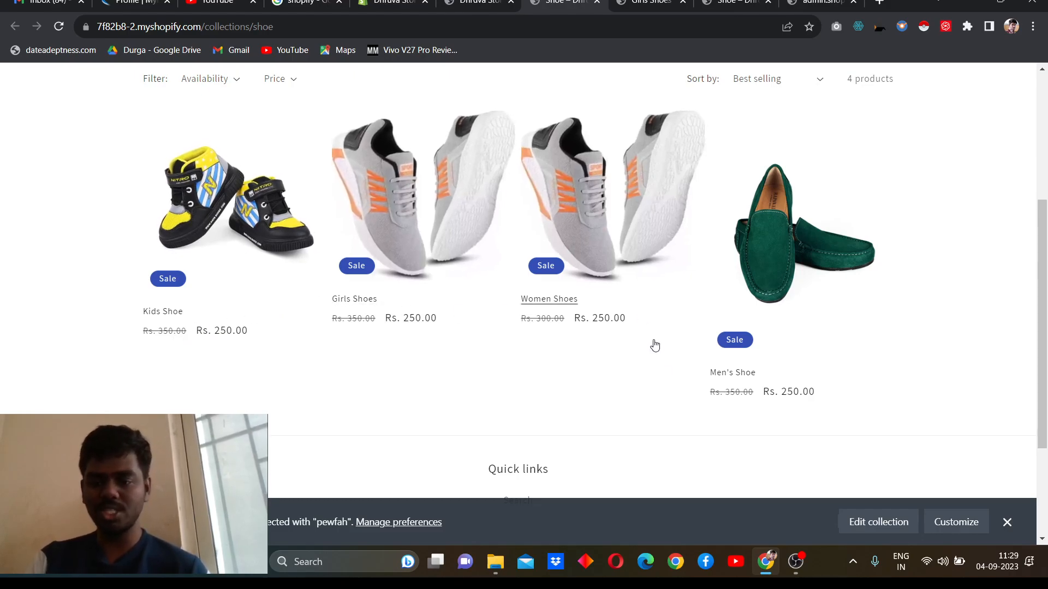
scroll(721, 382, up, 5)
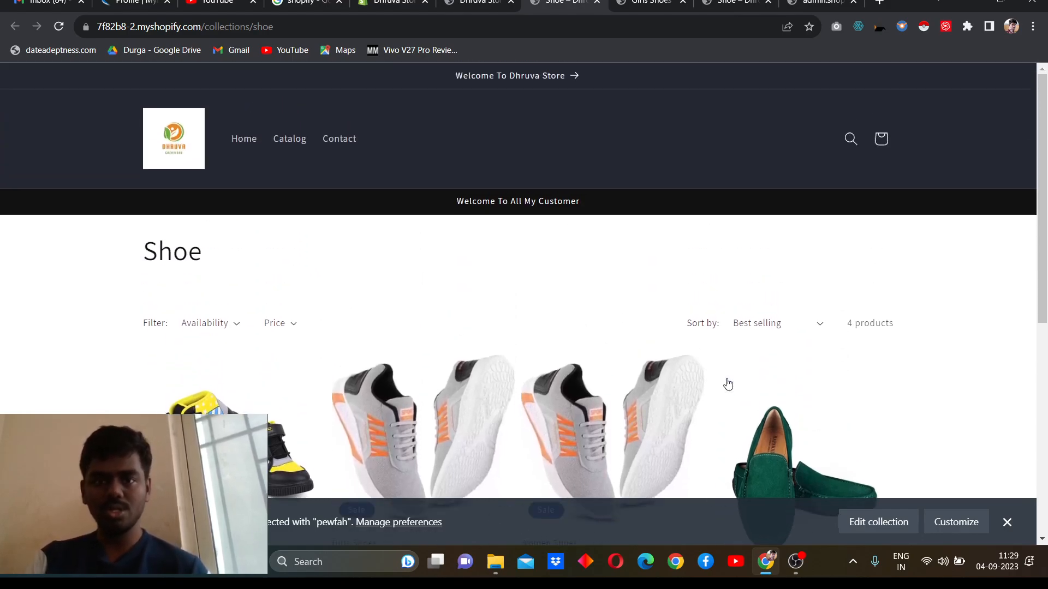
click(460, 3)
scroll(433, 229, down, 10)
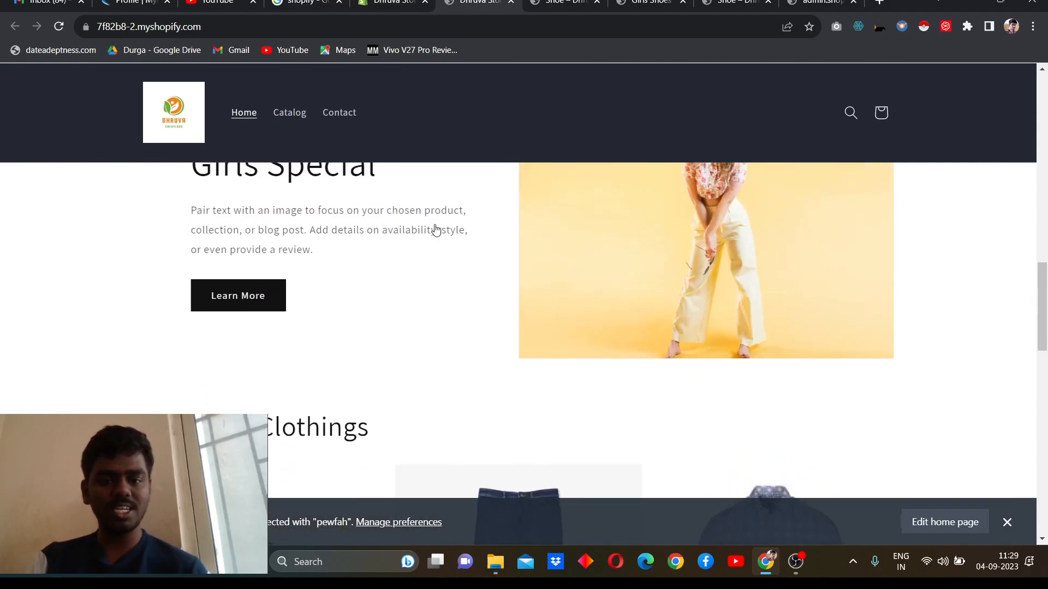
scroll(433, 229, up, 2)
click(389, 3)
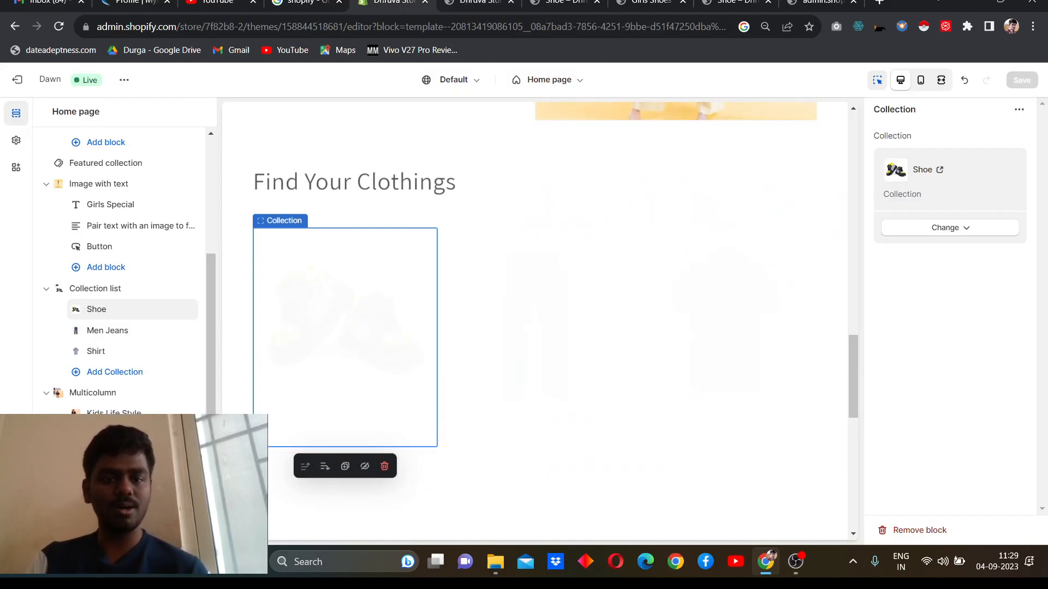
scroll(371, 284, up, 10)
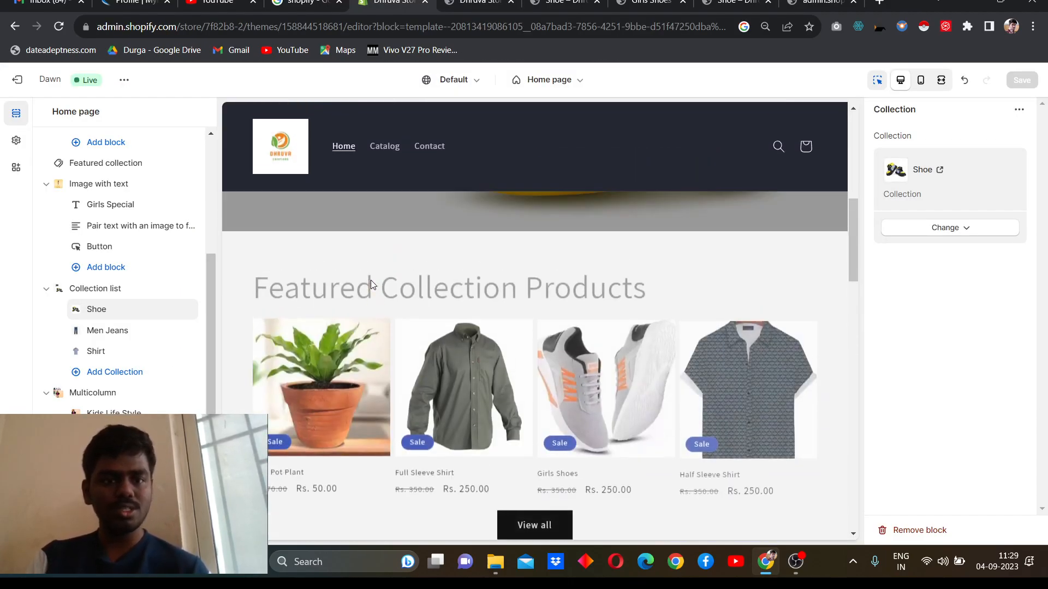
scroll(371, 285, up, 3)
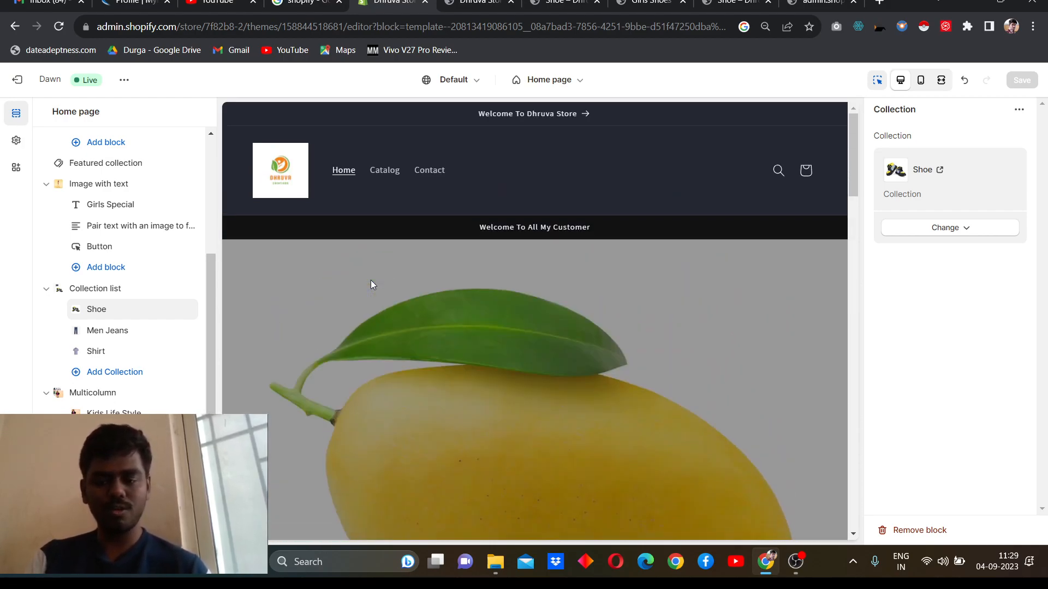
click(795, 557)
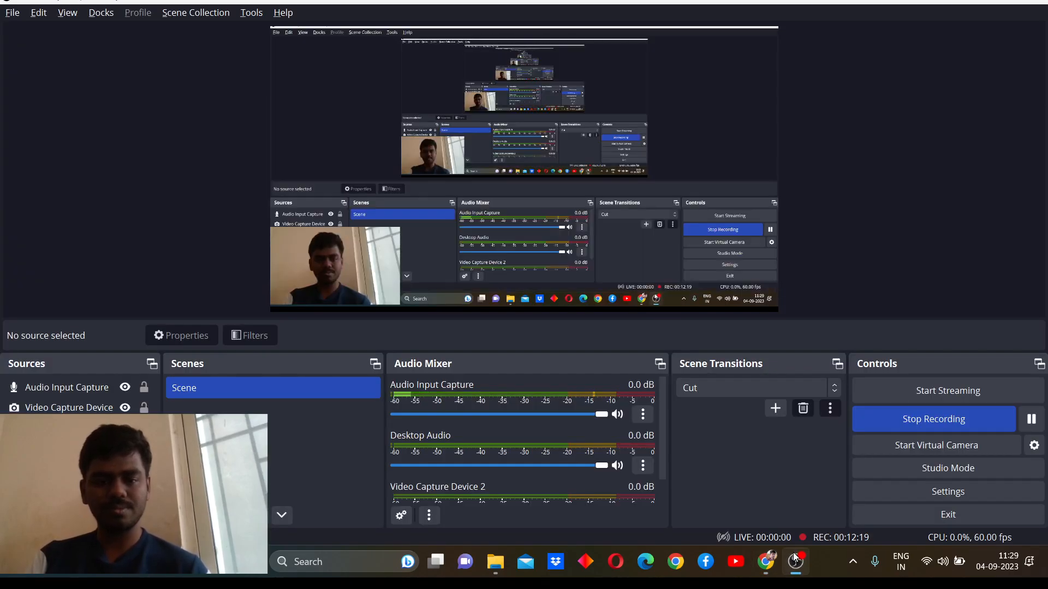